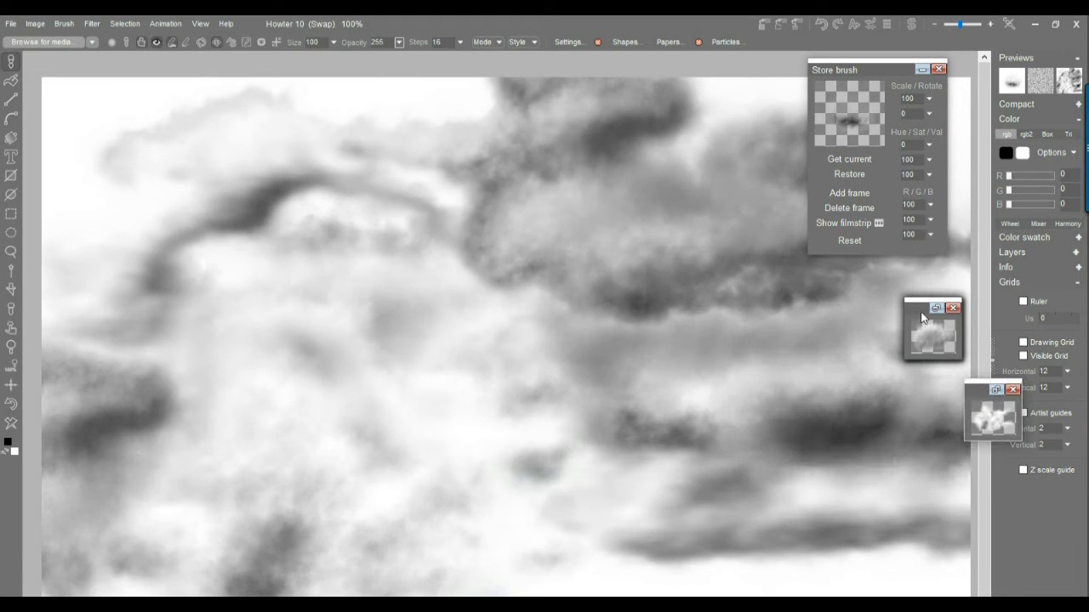
Step: Spread out the minimized brush windows and look through the stored brush's filmstrip of cloud frames in an enlarged Store brush window
mouse_move(919, 313)
mouse_down()
mouse_move(901, 332)
mouse_move(946, 442)
mouse_move(934, 360)
mouse_move(947, 367)
mouse_up()
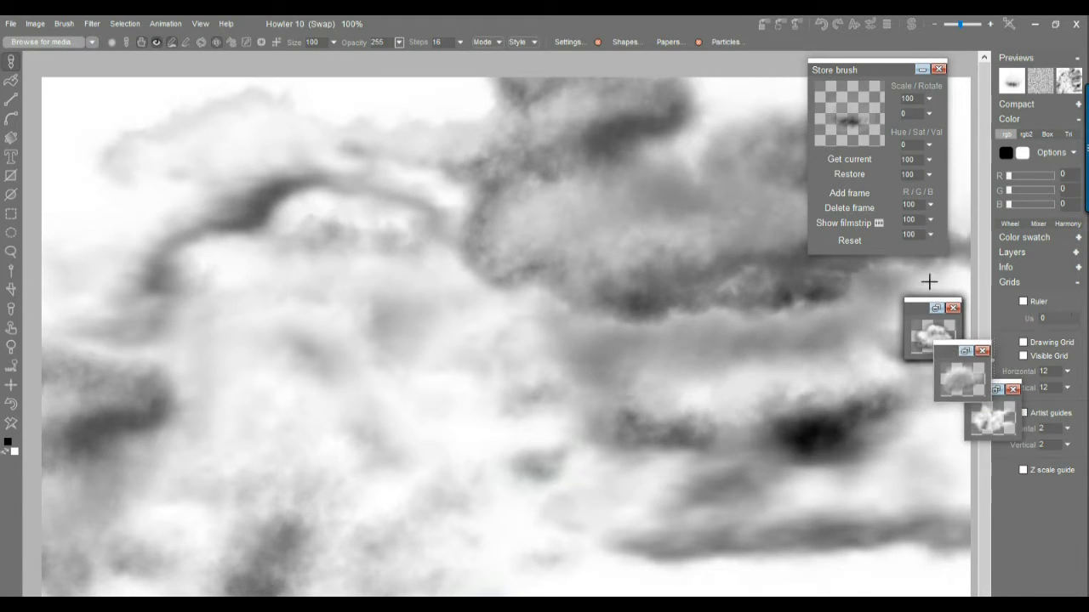
key(ctrl+z)
click(849, 222)
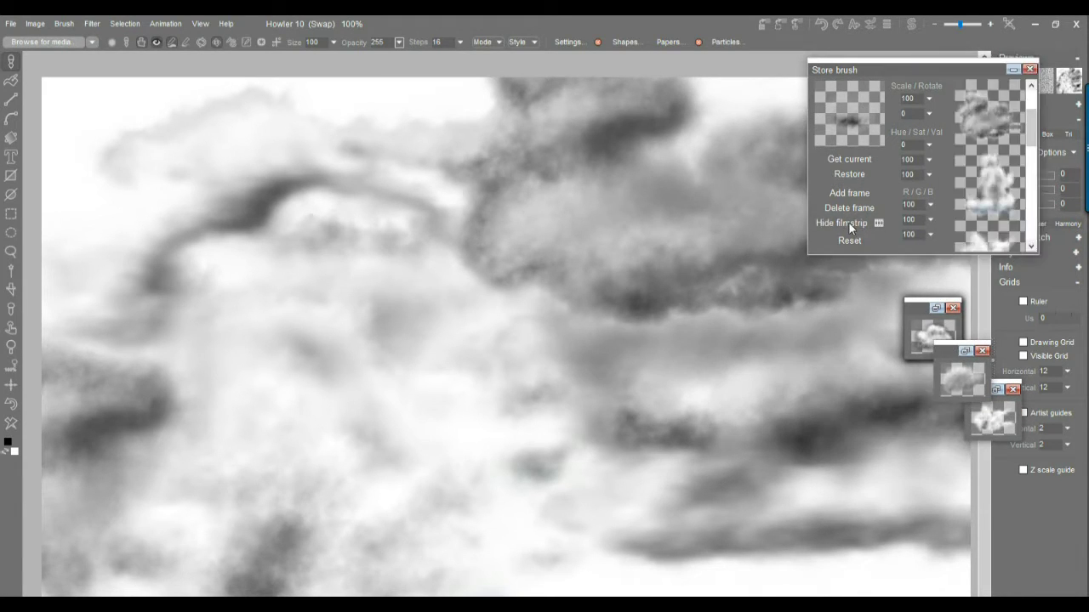
scroll(1025, 241, down, 3)
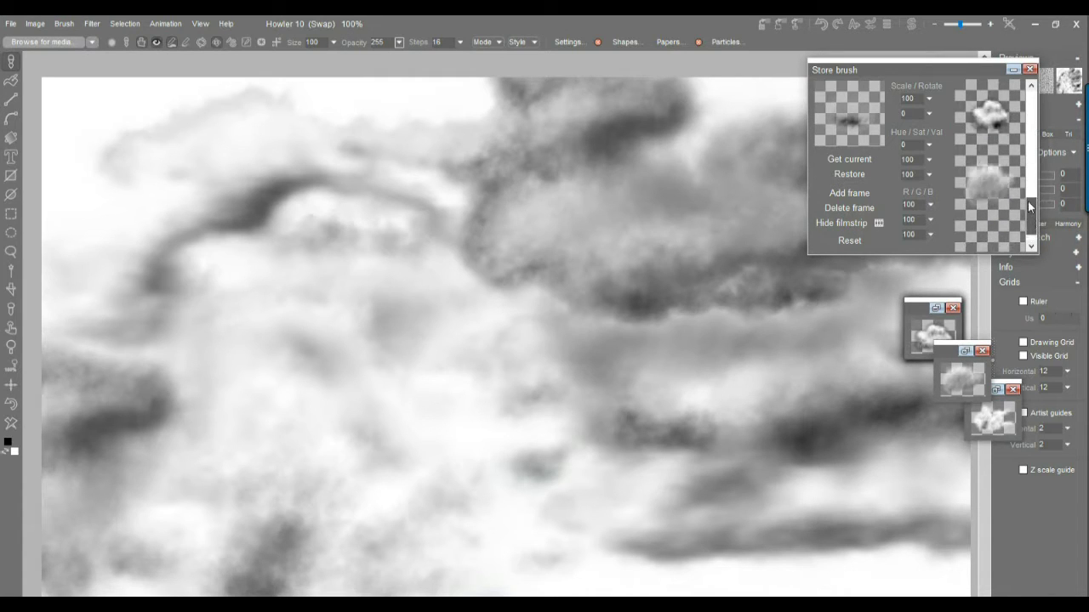
drag(873, 255, 880, 586)
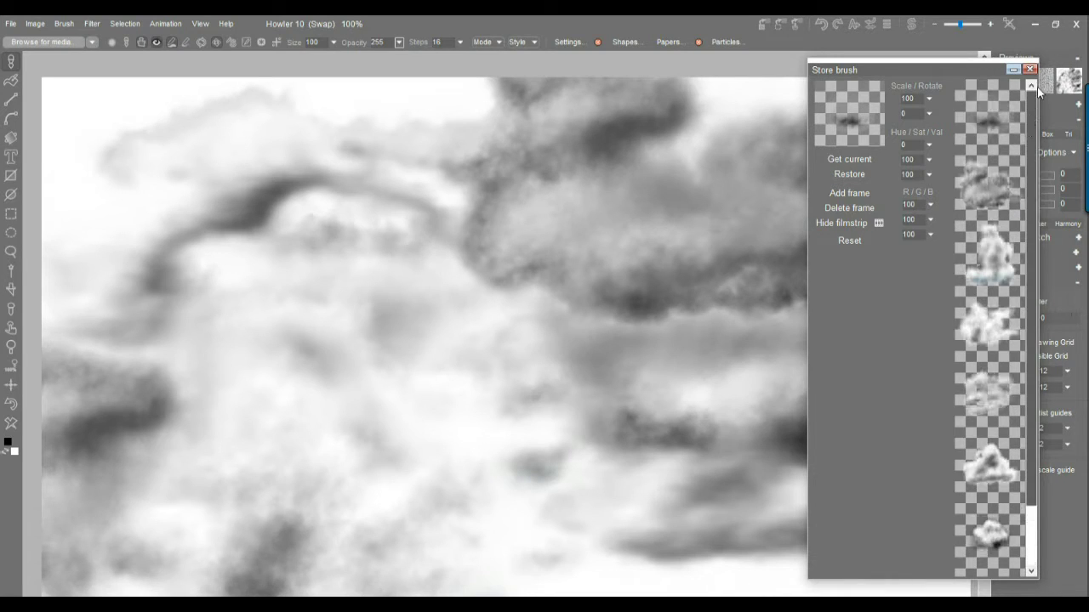
scroll(1034, 210, up, 1)
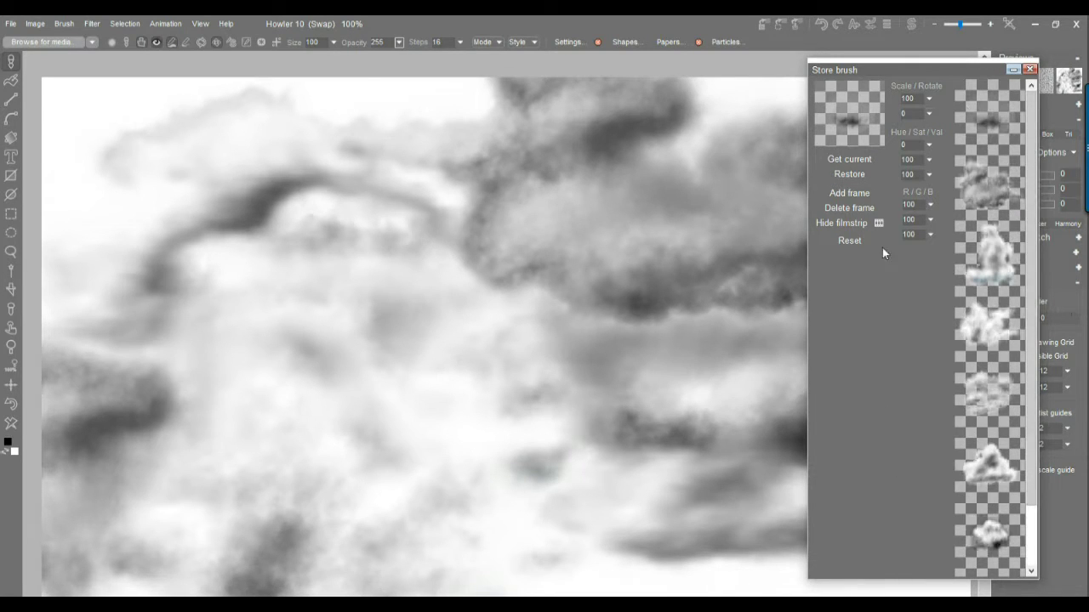
click(830, 224)
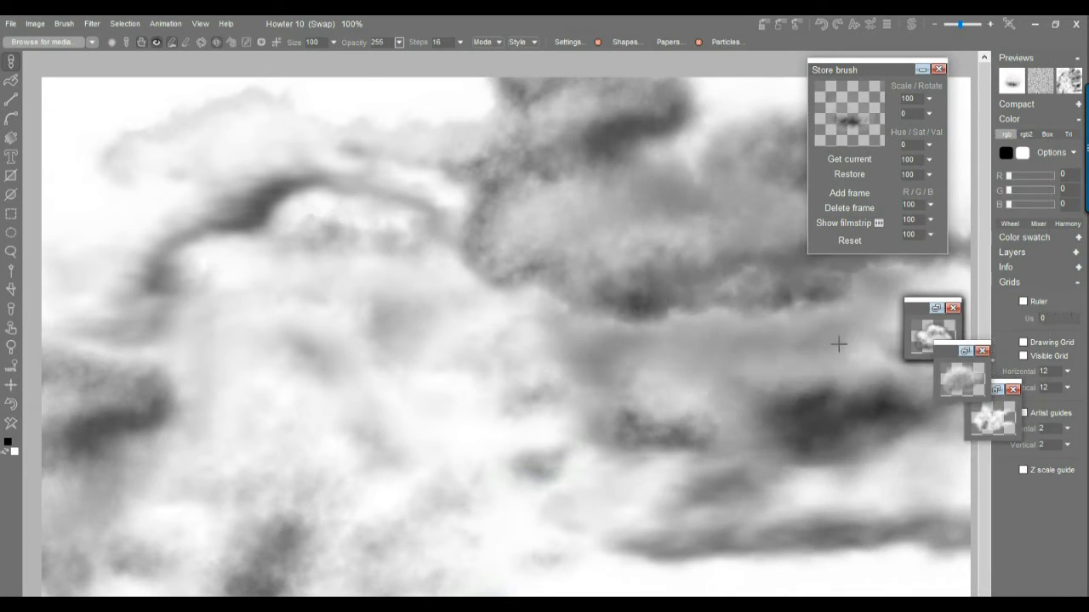
Step: Paint cloud strokes across the canvas with the stored brush and move the Store brush window off the painting area
mouse_move(415, 139)
mouse_down()
mouse_move(605, 117)
mouse_move(758, 143)
mouse_move(802, 210)
mouse_move(288, 273)
mouse_move(483, 326)
mouse_move(755, 350)
mouse_move(842, 369)
mouse_move(621, 397)
mouse_move(238, 406)
mouse_move(407, 437)
mouse_move(873, 456)
mouse_move(666, 480)
mouse_move(508, 478)
mouse_move(721, 471)
mouse_move(695, 340)
mouse_move(677, 338)
mouse_move(669, 149)
mouse_move(538, 154)
mouse_move(332, 450)
mouse_move(283, 162)
mouse_move(682, 155)
mouse_move(654, 344)
mouse_move(478, 218)
mouse_move(513, 293)
mouse_move(556, 371)
mouse_up()
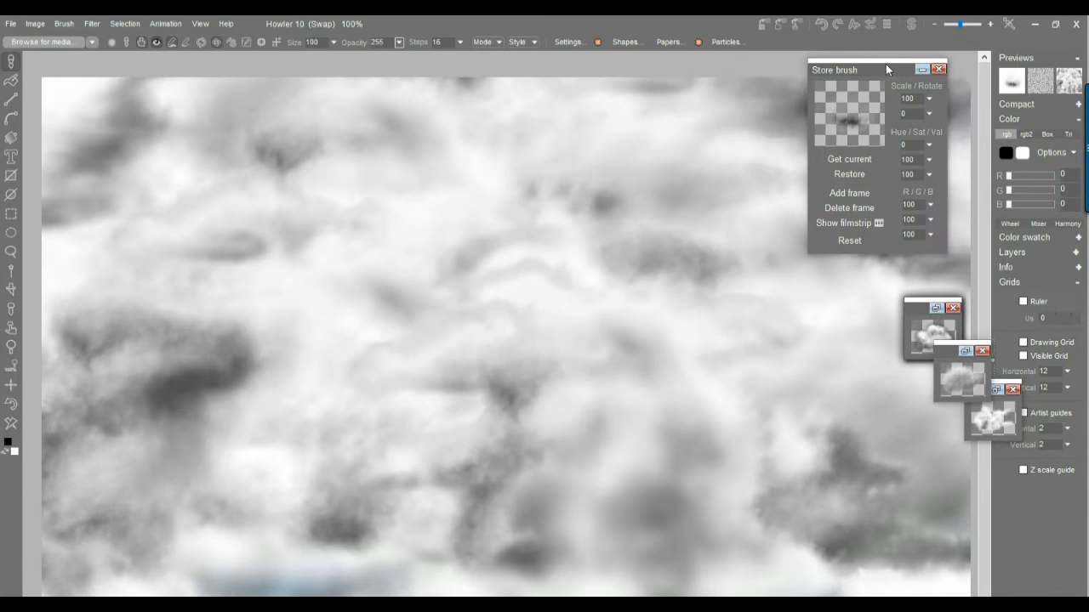
mouse_move(886, 67)
mouse_down()
mouse_move(921, 146)
mouse_move(979, 367)
mouse_move(998, 387)
mouse_move(1002, 362)
mouse_up()
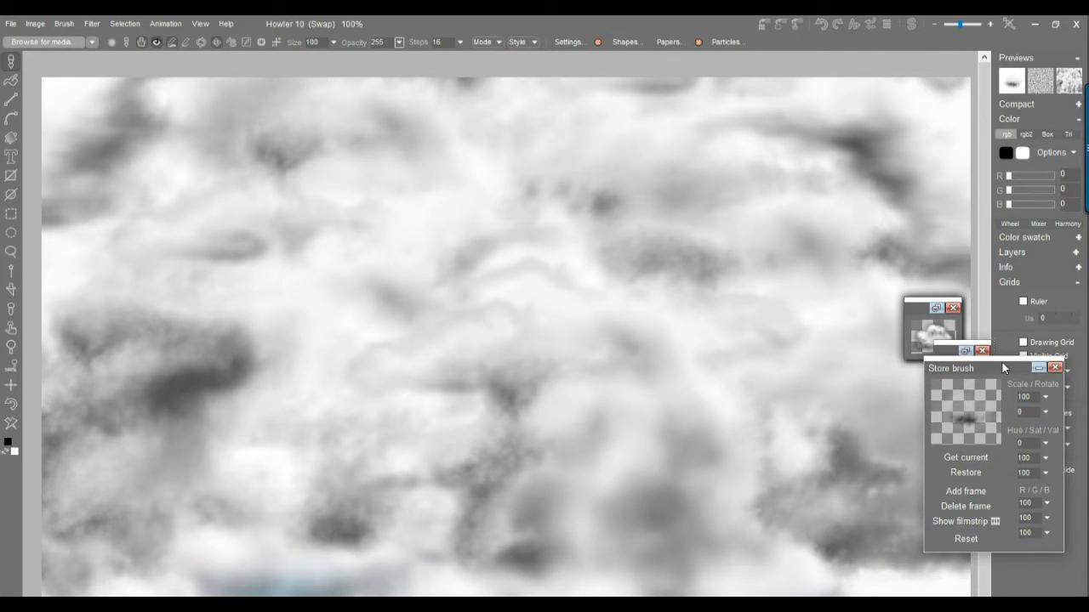
mouse_move(901, 400)
mouse_down()
mouse_move(792, 428)
mouse_move(346, 333)
mouse_move(172, 204)
mouse_up()
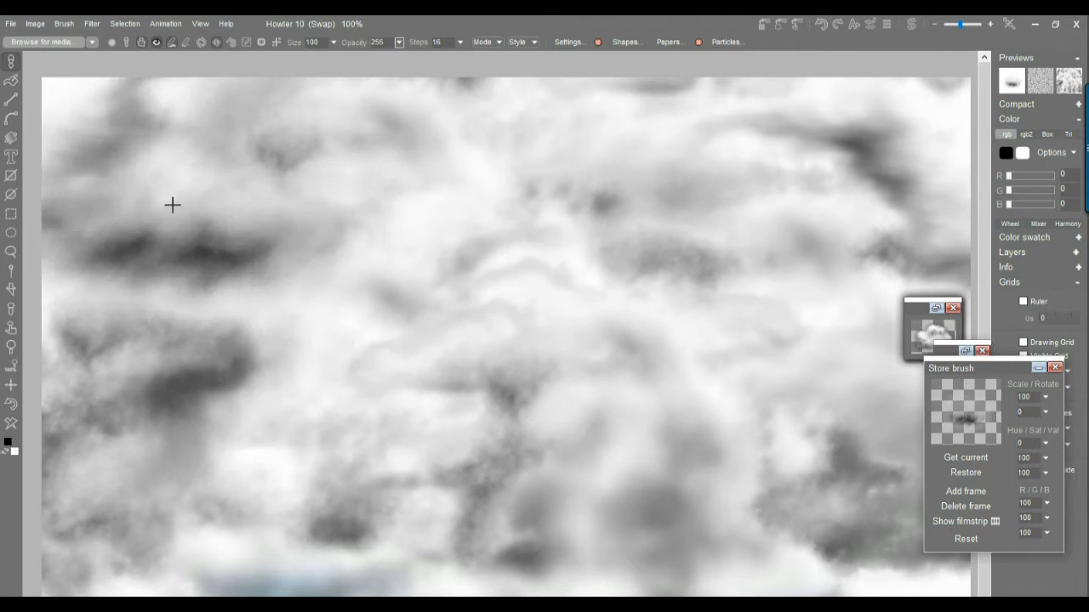
Step: Clear the Swap canvas to white and reposition the Store brush window so it no longer covers the side panels
click(11, 423)
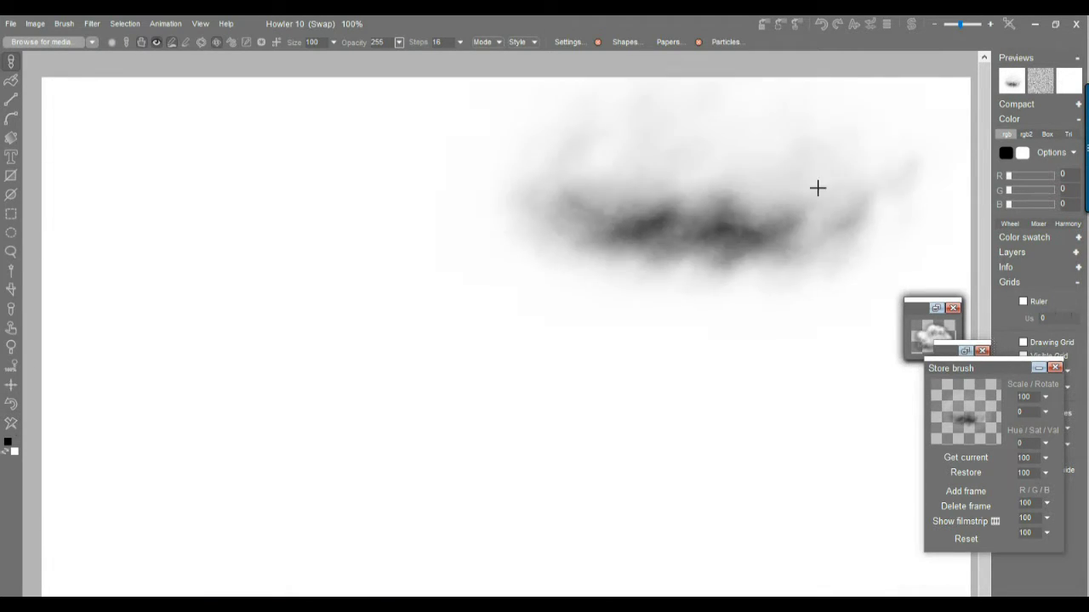
drag(997, 368, 986, 384)
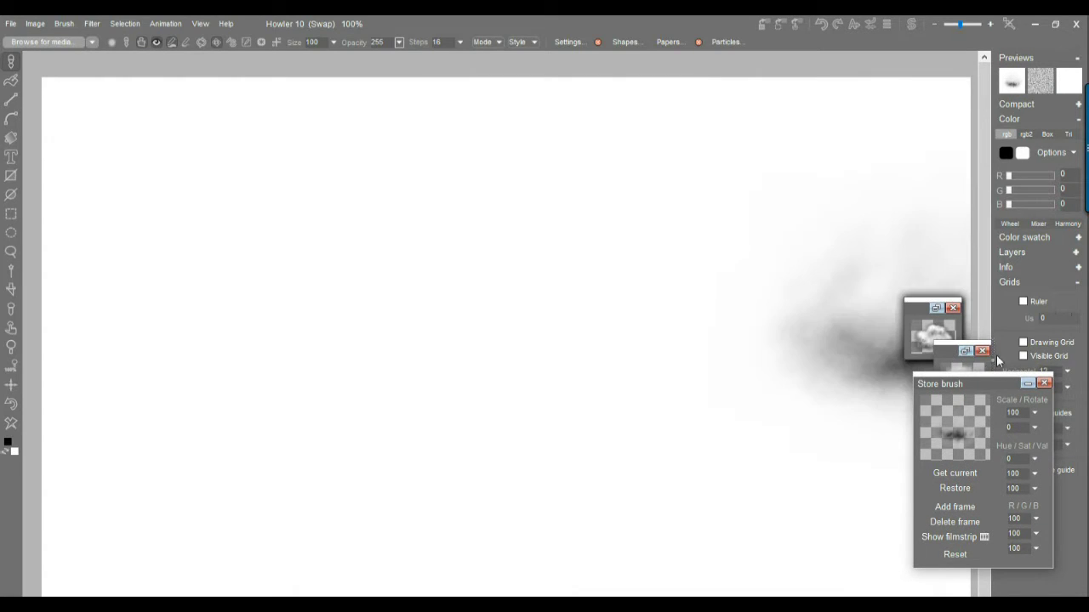
drag(996, 385, 881, 386)
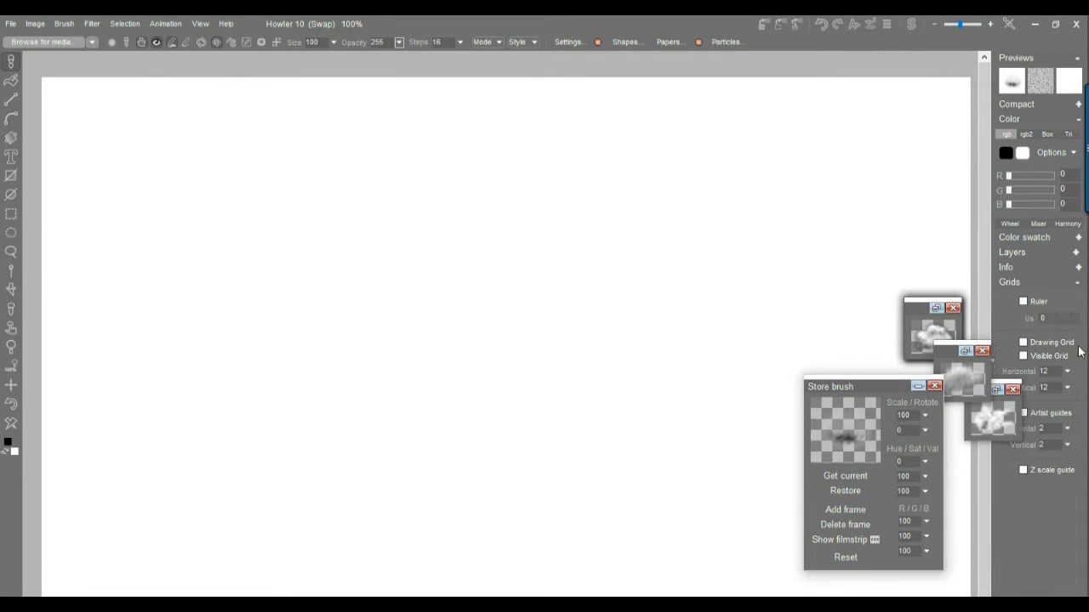
Step: Look at the Layers section and collapse it again
click(1078, 241)
click(1078, 243)
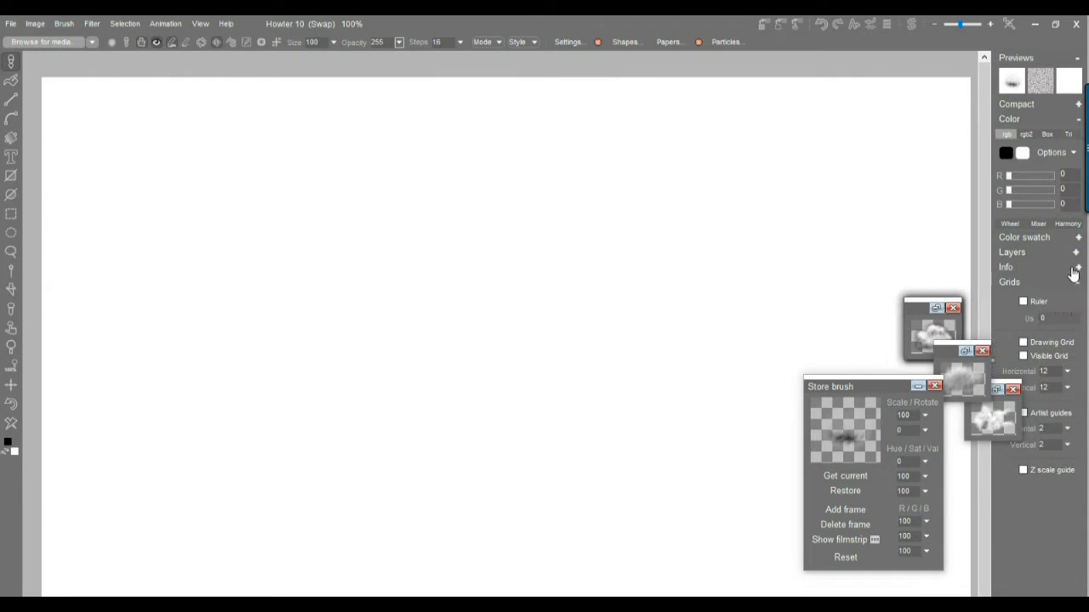
click(1076, 252)
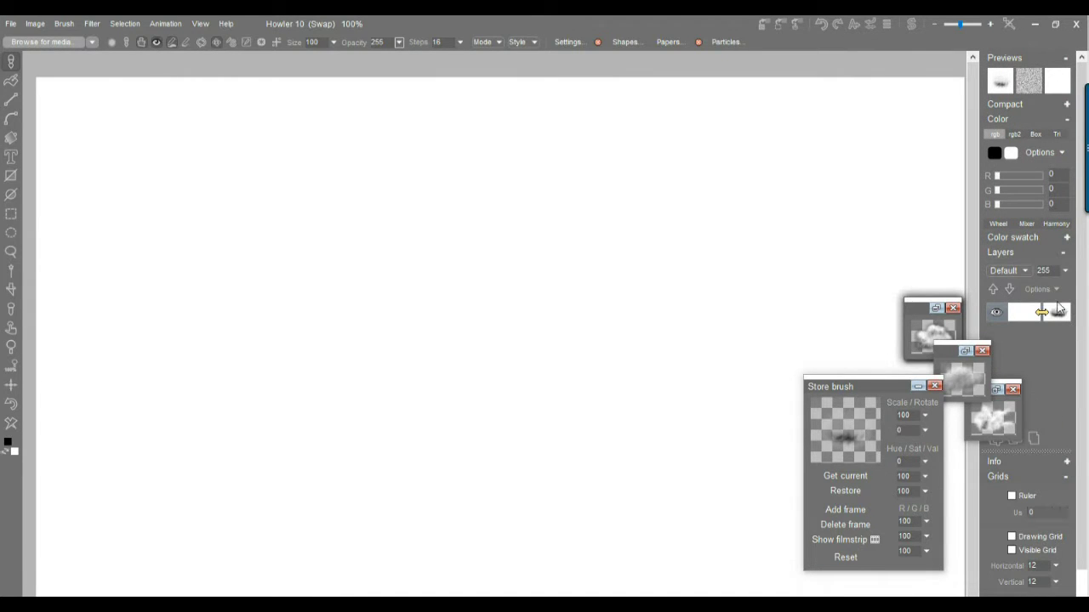
click(1064, 254)
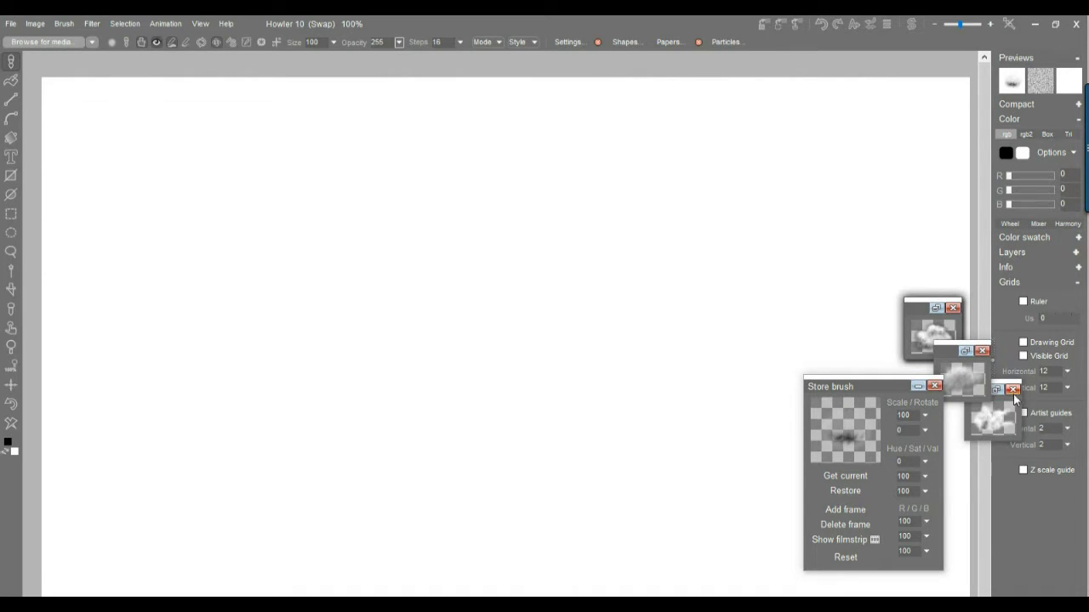
Step: Close two of the minimized stored brushes, keeping only the uppermost one and the open Store brush
click(1012, 389)
click(983, 352)
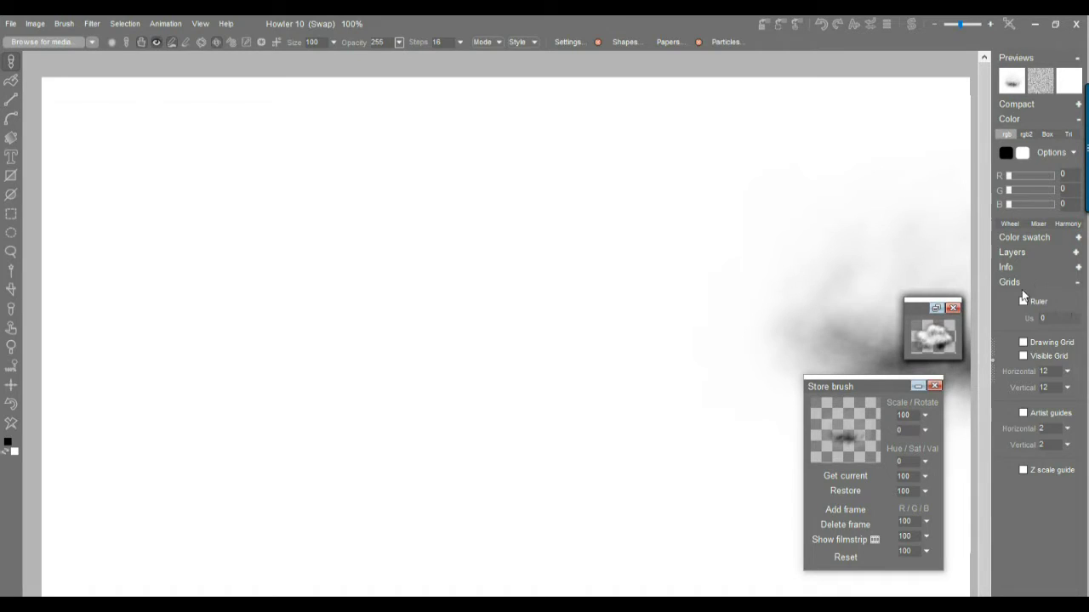
Step: Preview the ruler, visible grid and artist guides in turn, switching each one off again
click(1077, 284)
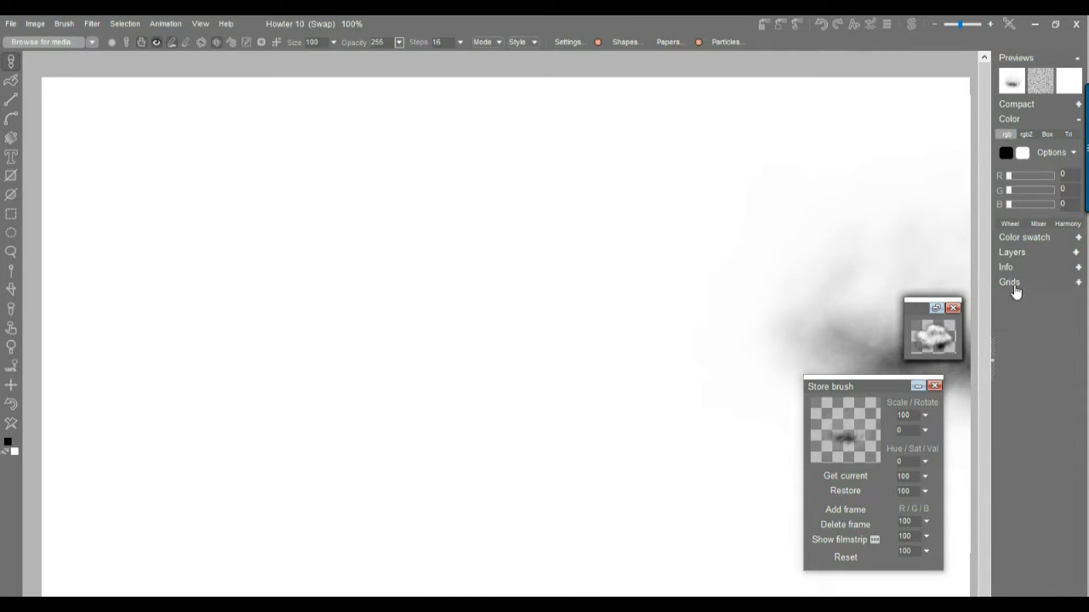
click(1078, 284)
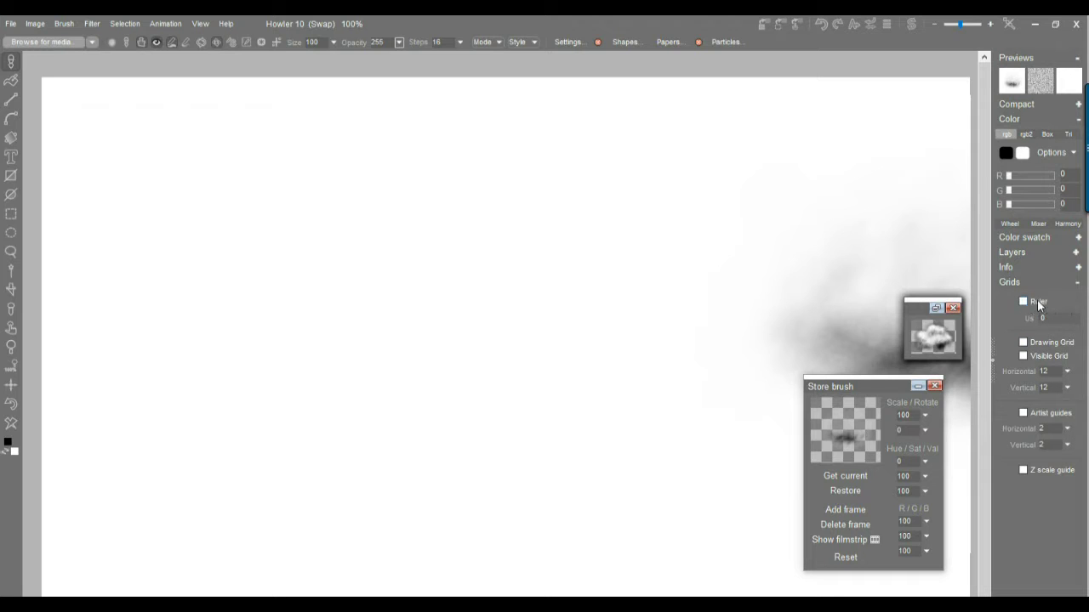
click(1021, 303)
click(1025, 302)
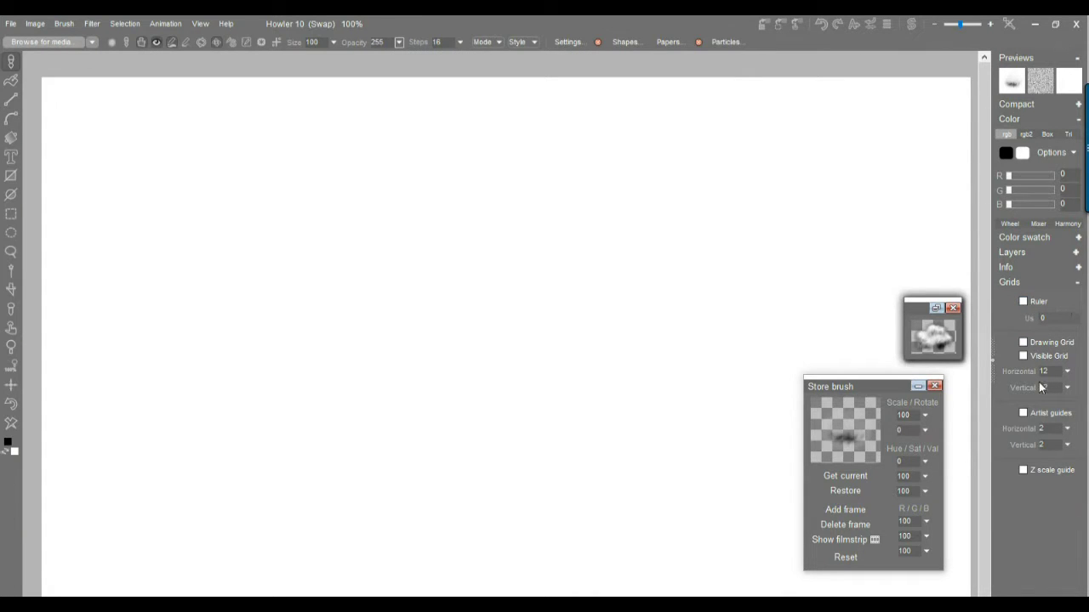
click(1024, 356)
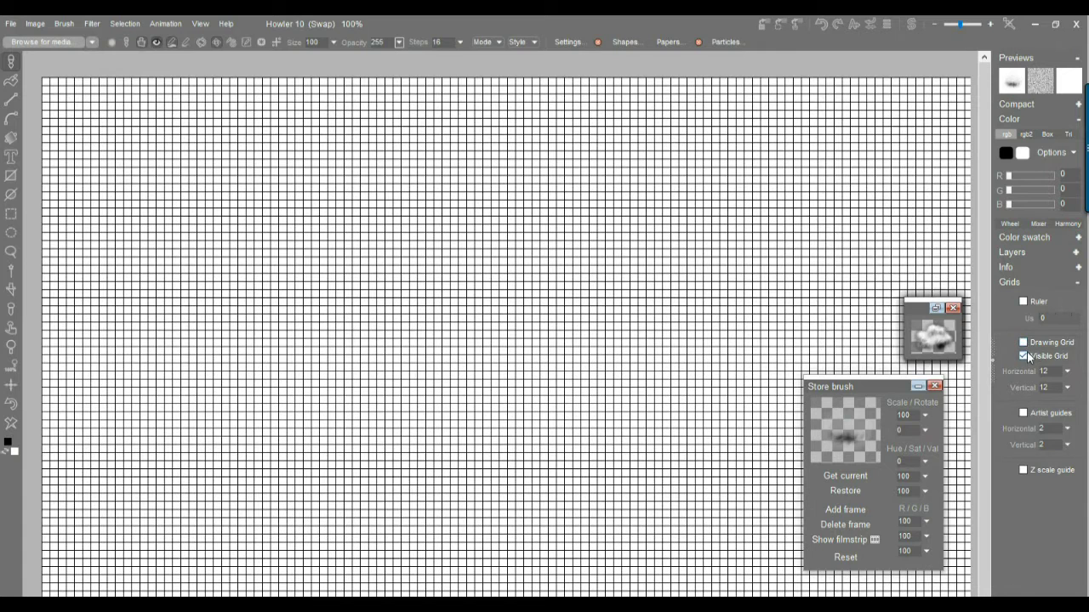
click(1024, 356)
click(1039, 413)
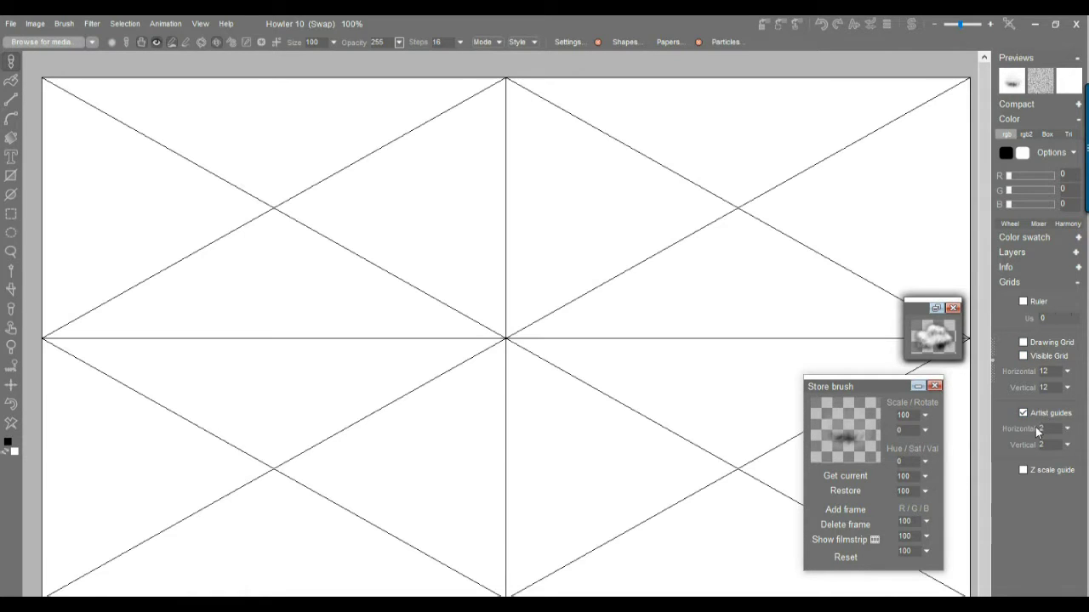
click(1024, 413)
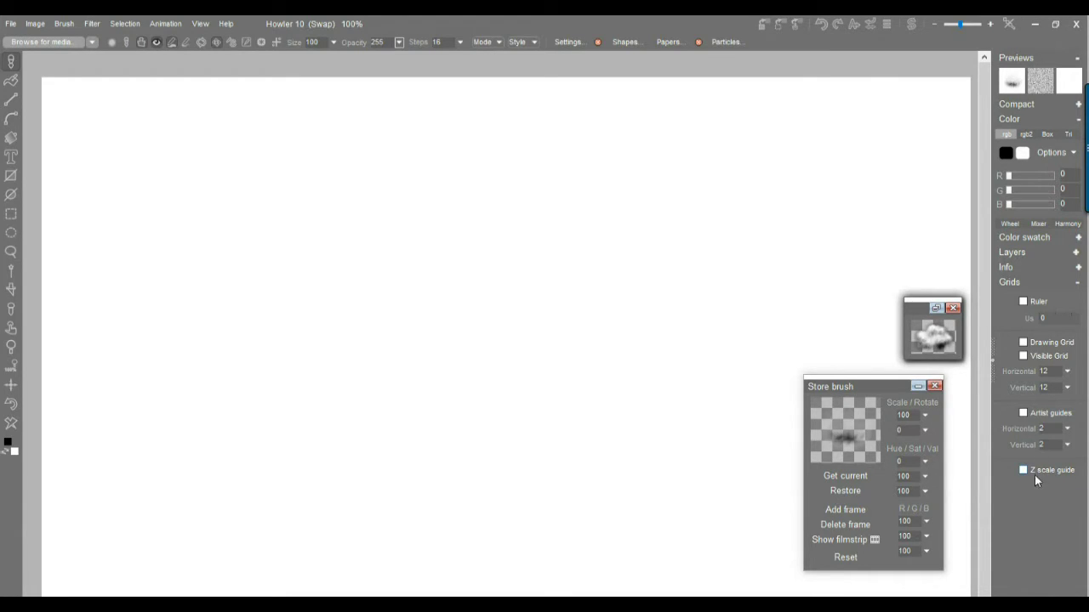
Step: Swap to the Main image, clear its painted cloud to white, and swap back to the Swap image
click(957, 493)
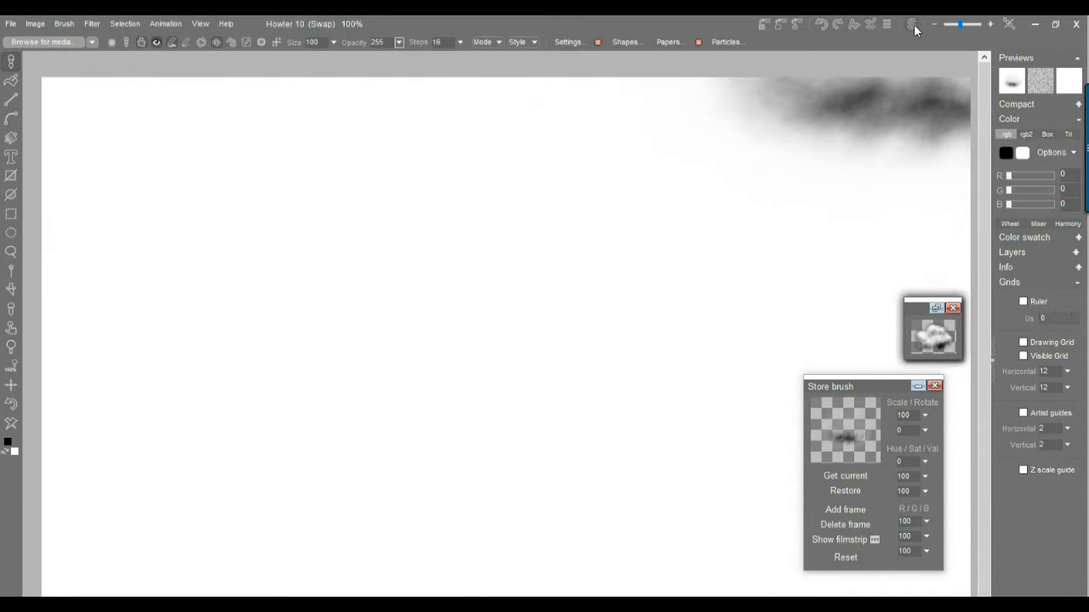
click(914, 24)
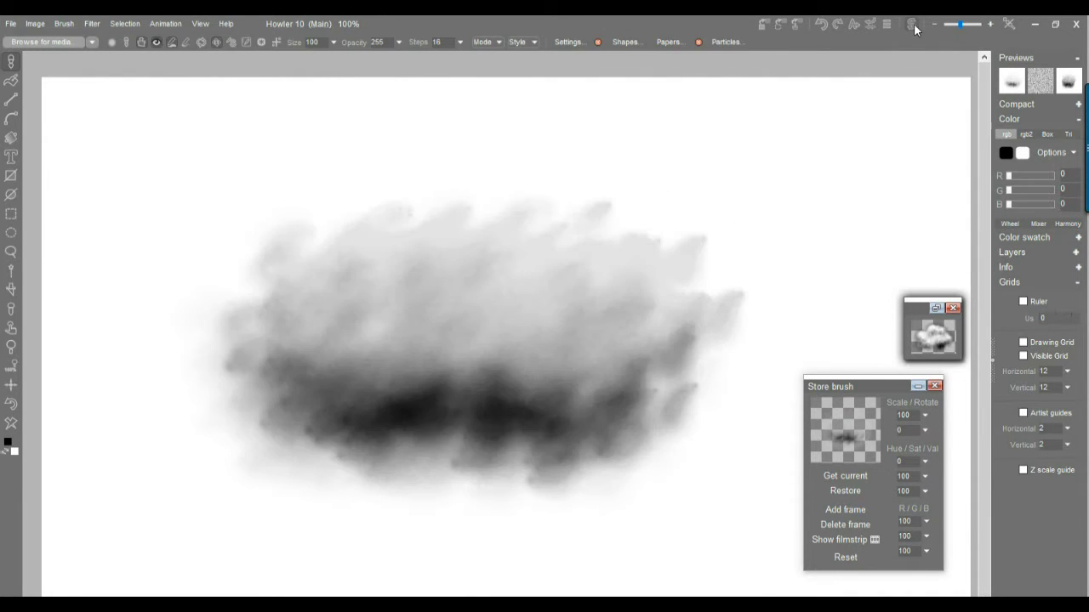
click(11, 425)
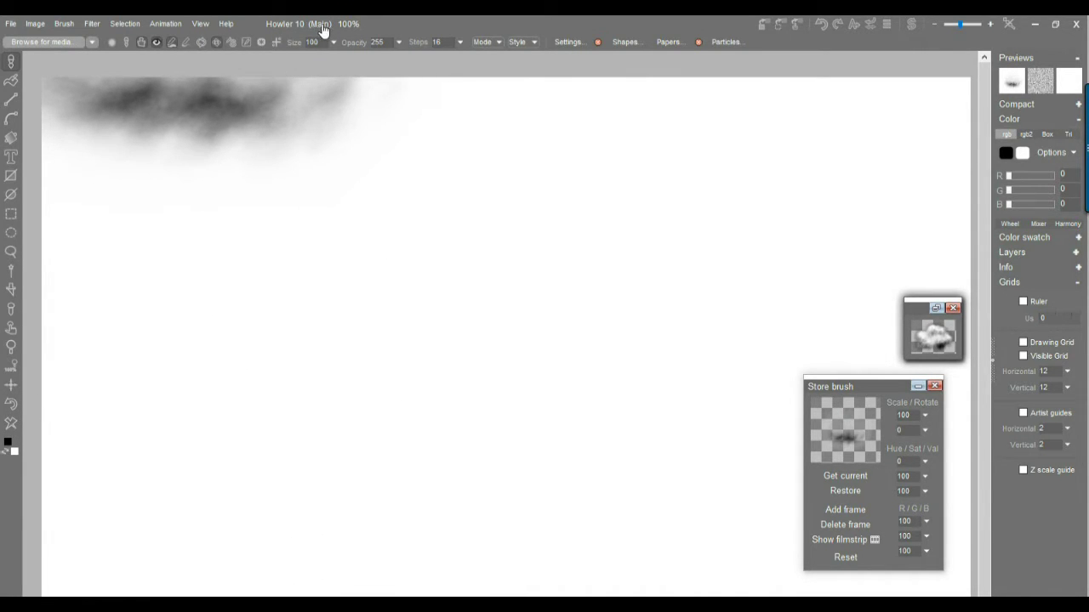
click(911, 25)
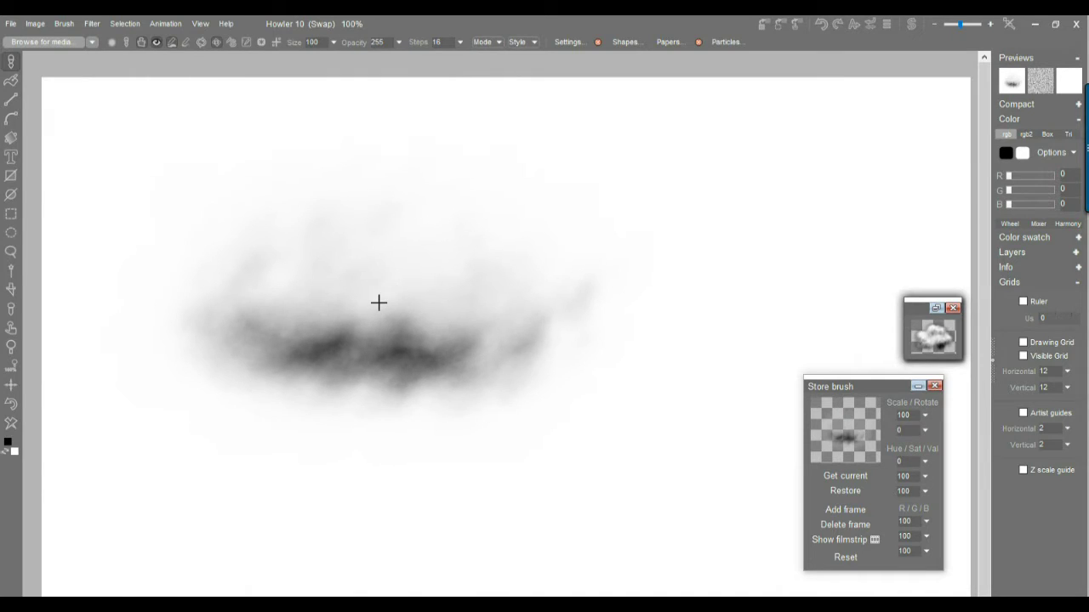
Step: Fill the Swap image with a vertical linear black-to-white gradient, black at the bottom and white at the top
right_click(12, 143)
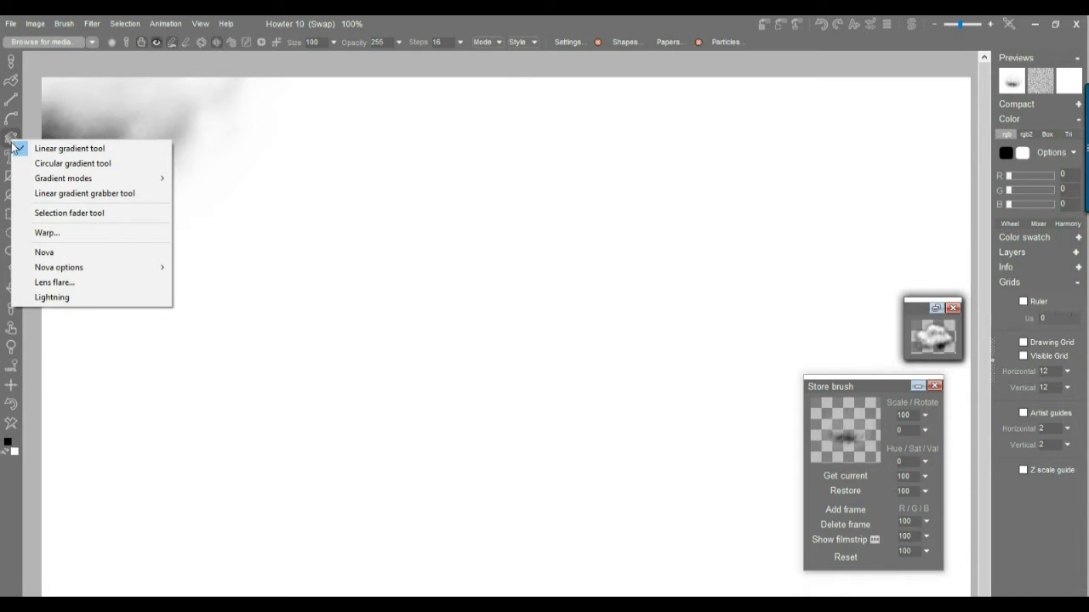
click(76, 149)
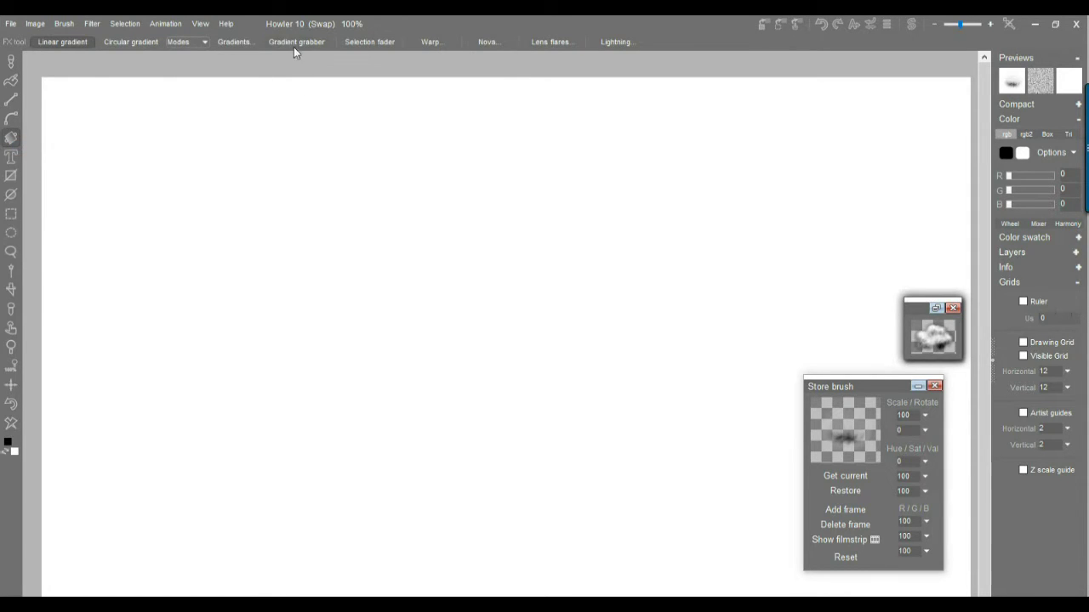
click(231, 42)
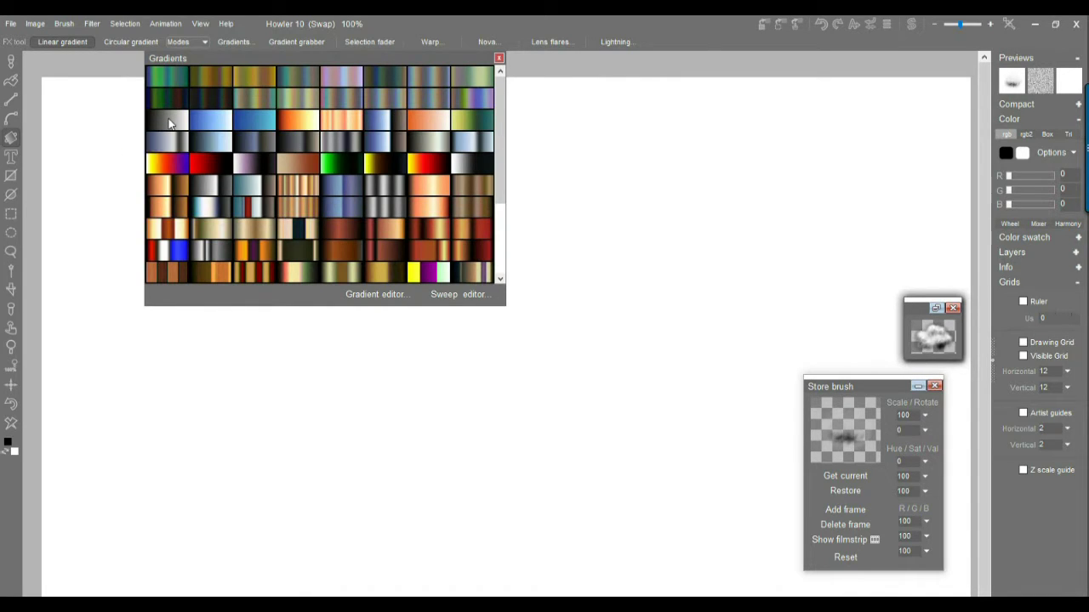
click(168, 121)
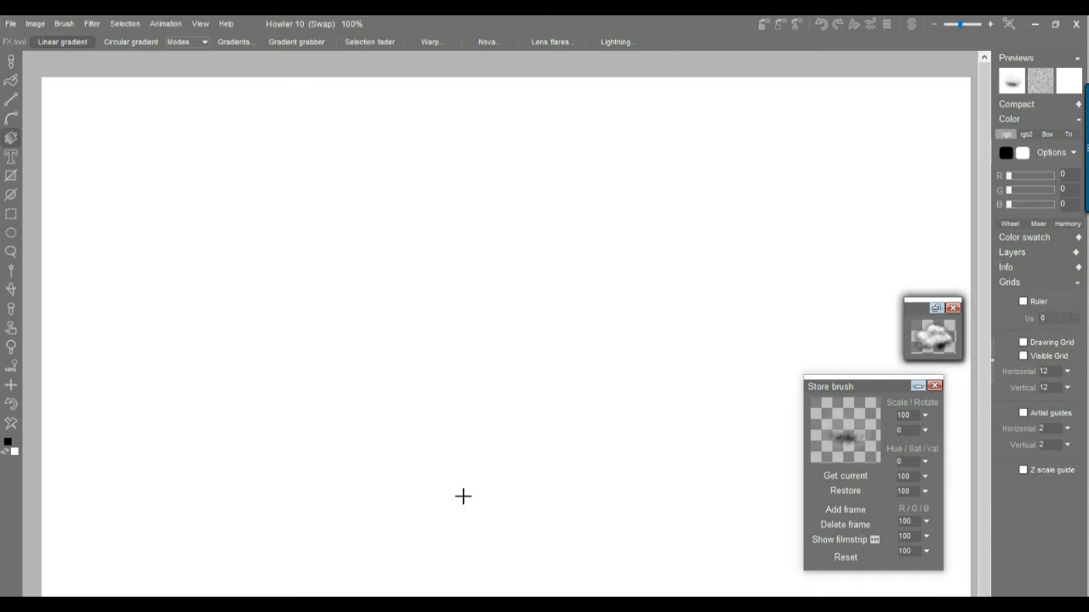
drag(463, 496, 460, 94)
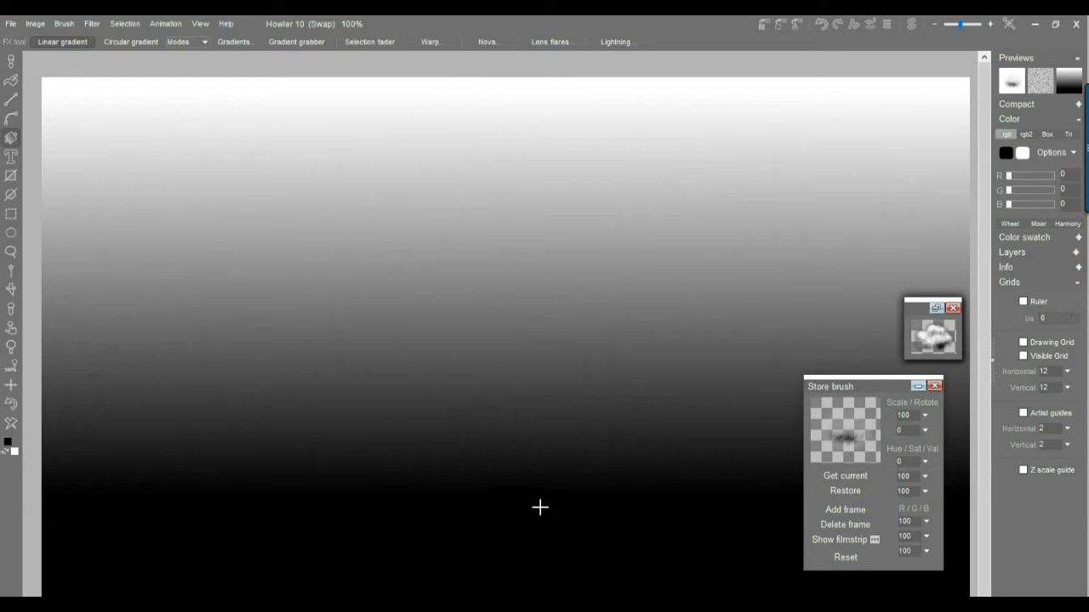
drag(459, 509, 460, 141)
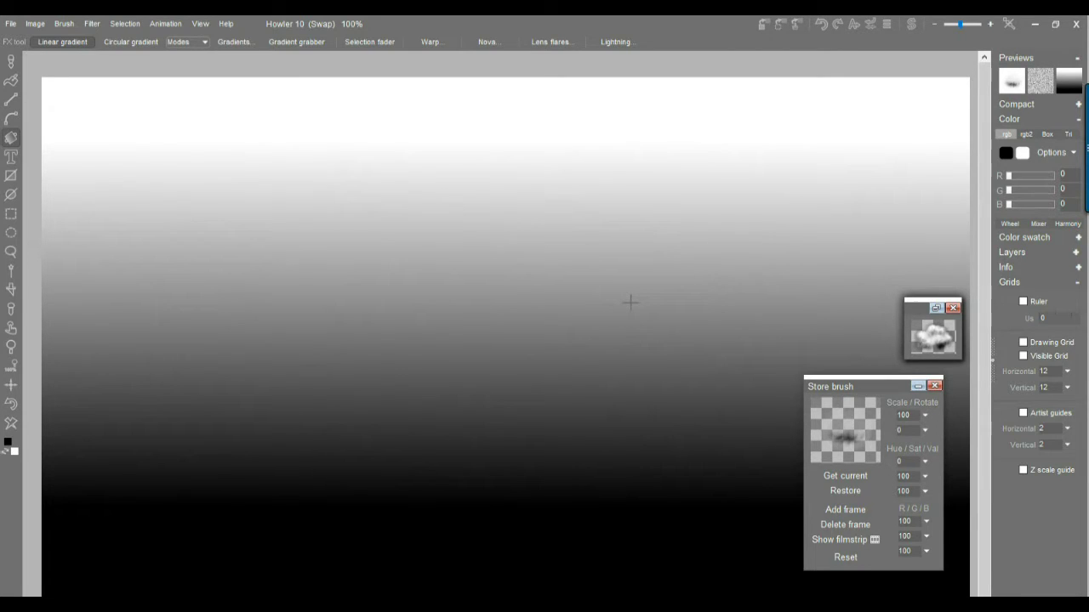
Step: Swap to the blank Main image and activate the freehand brush with the stored cloud brush
click(913, 23)
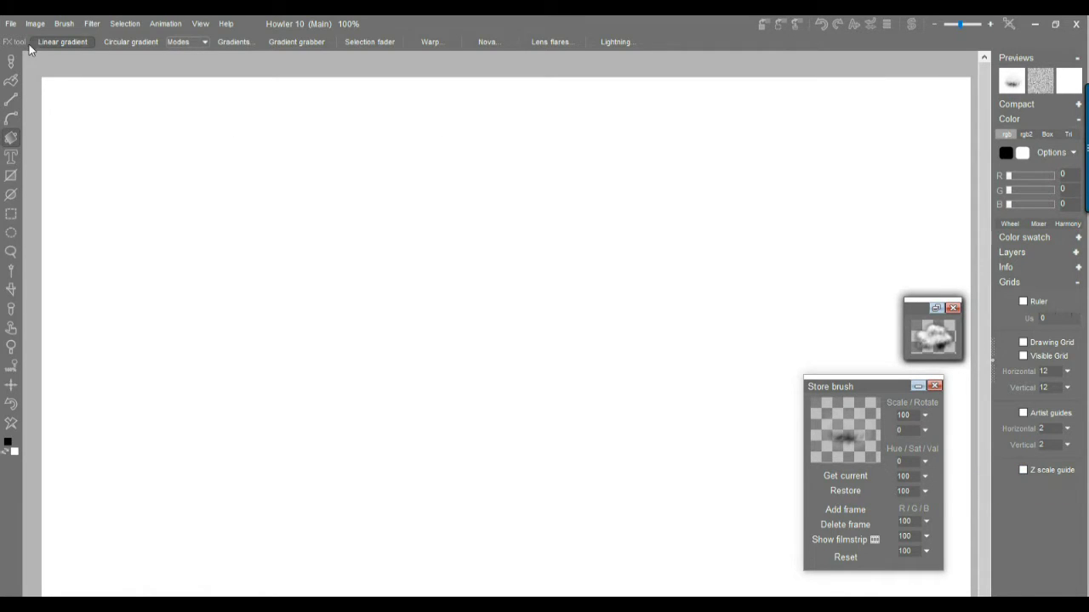
click(9, 68)
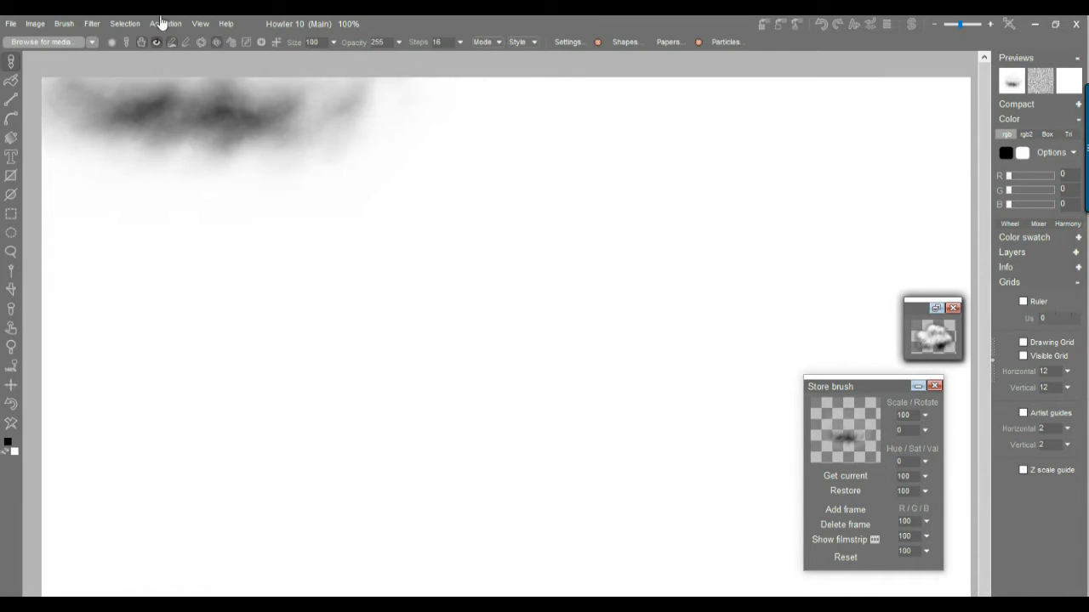
click(156, 42)
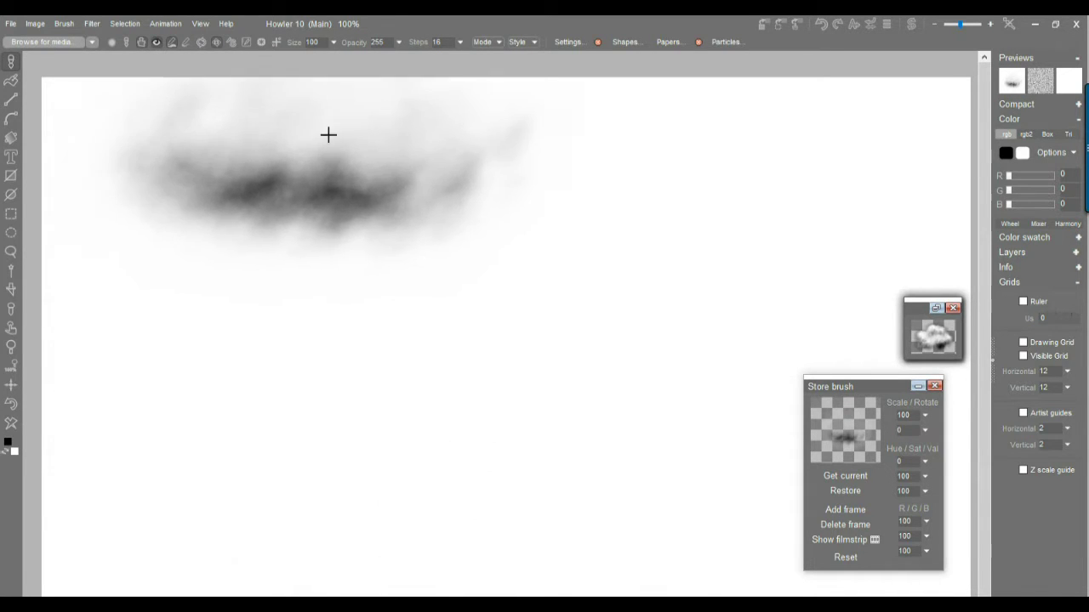
Step: Paint and clear trial clouds across the Main image, and turn on the Z scale guide
mouse_move(523, 183)
mouse_down()
mouse_move(246, 374)
mouse_move(717, 285)
mouse_move(629, 414)
mouse_move(503, 301)
mouse_move(250, 189)
mouse_move(349, 435)
mouse_move(198, 432)
mouse_up()
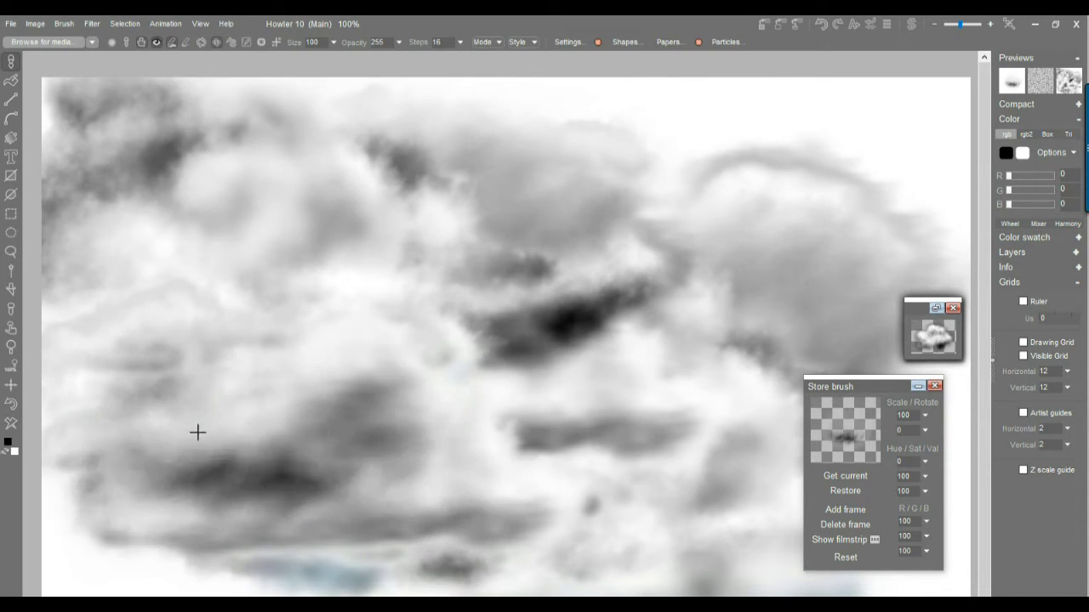
click(9, 423)
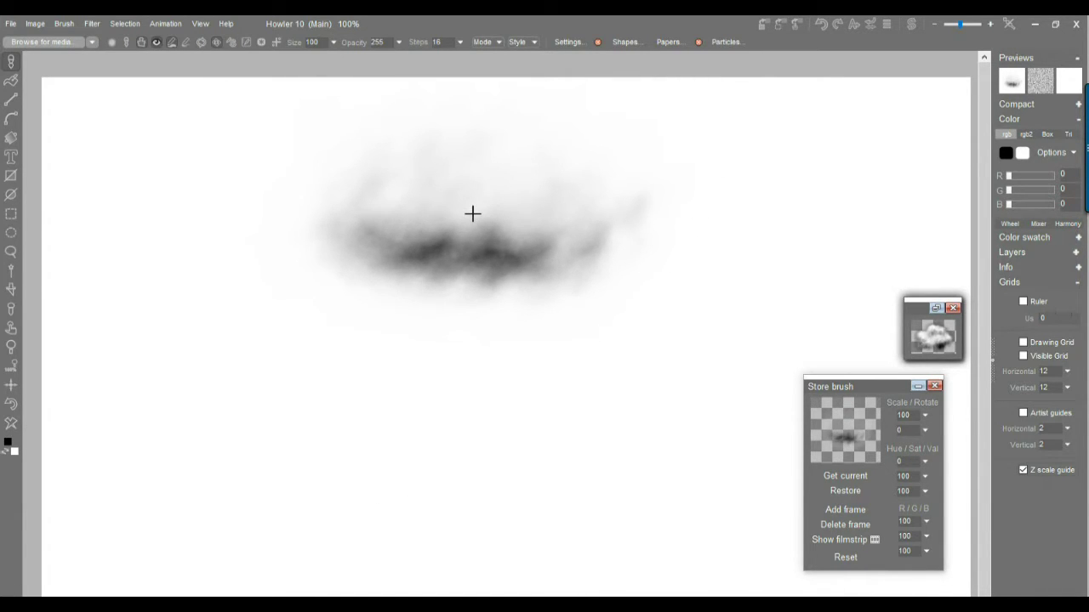
Step: Paint trial clouds with Z scaling, large near the top and small near the horizon, and clear the Main image
drag(669, 149, 435, 154)
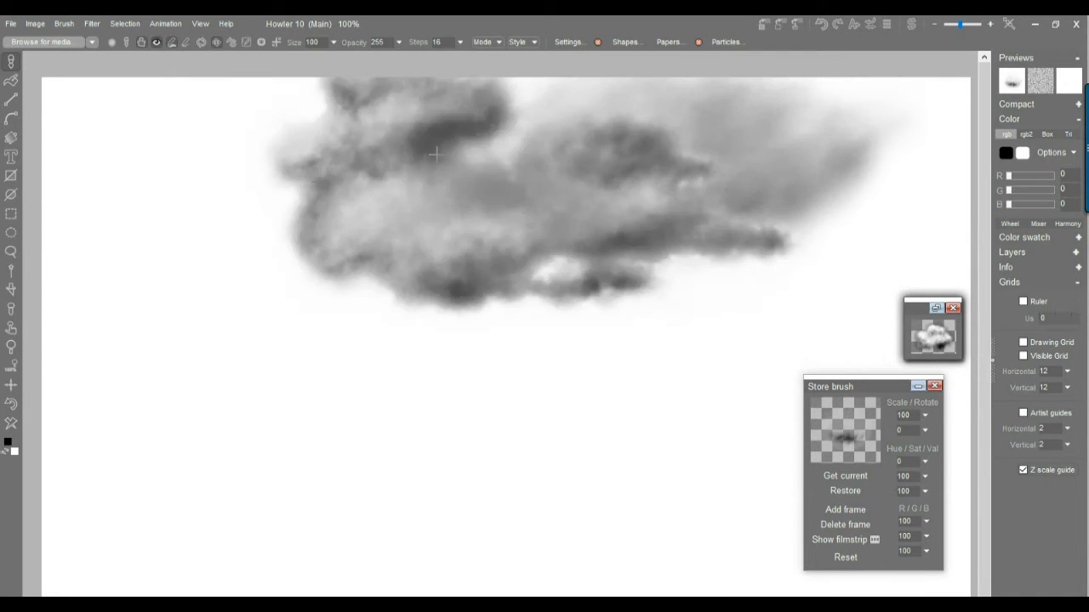
click(238, 141)
mouse_move(365, 442)
mouse_down()
mouse_move(482, 460)
mouse_move(737, 444)
mouse_up()
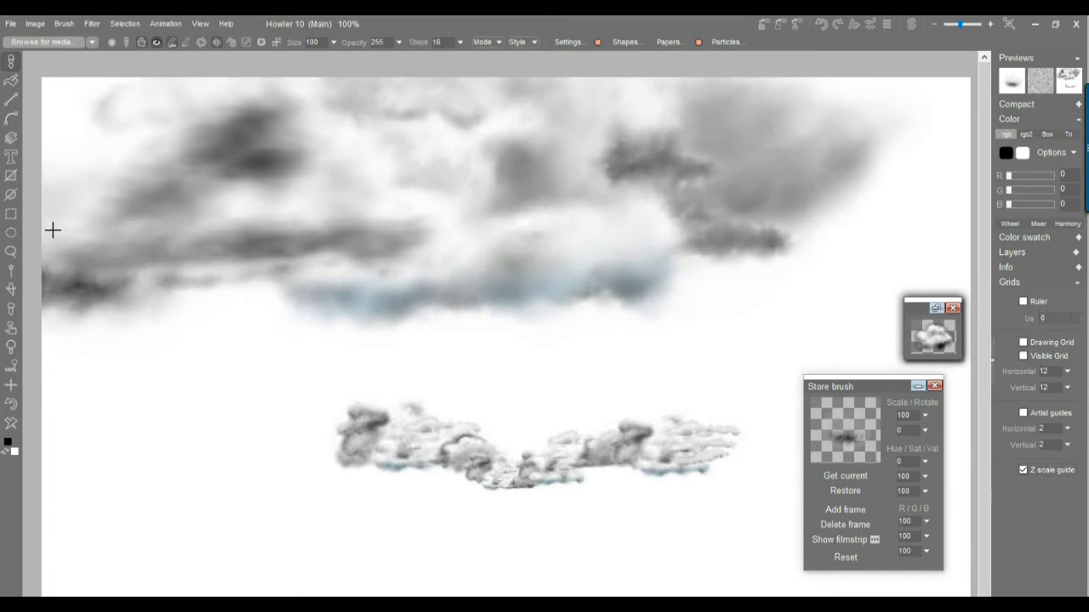
click(9, 424)
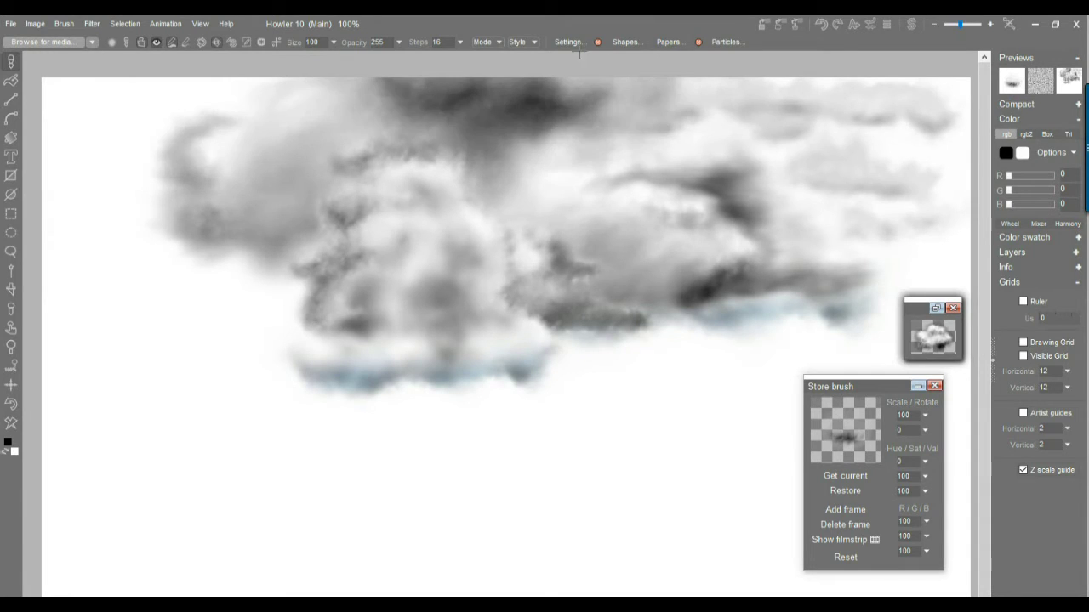
Step: Open the brush settings beside the painting area, set Step to 130 and switch off Relative
click(568, 41)
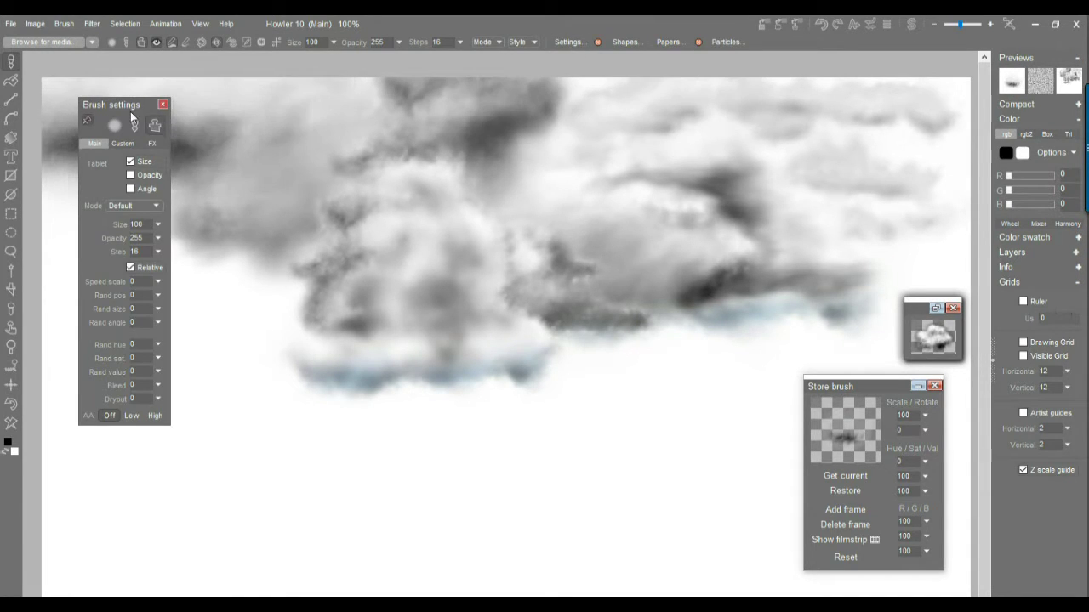
drag(134, 111, 791, 111)
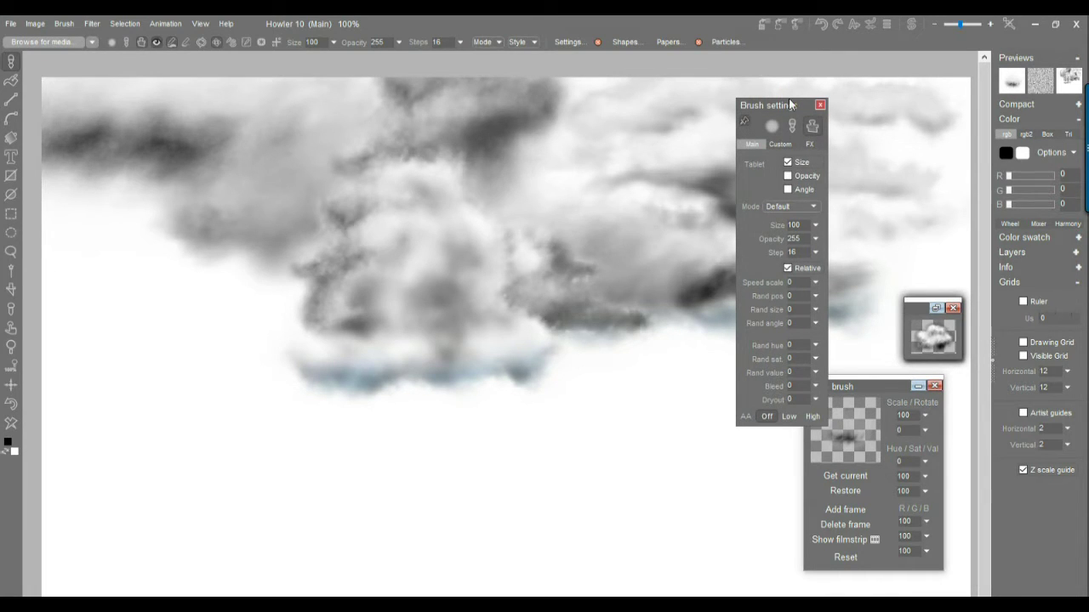
drag(785, 103, 723, 105)
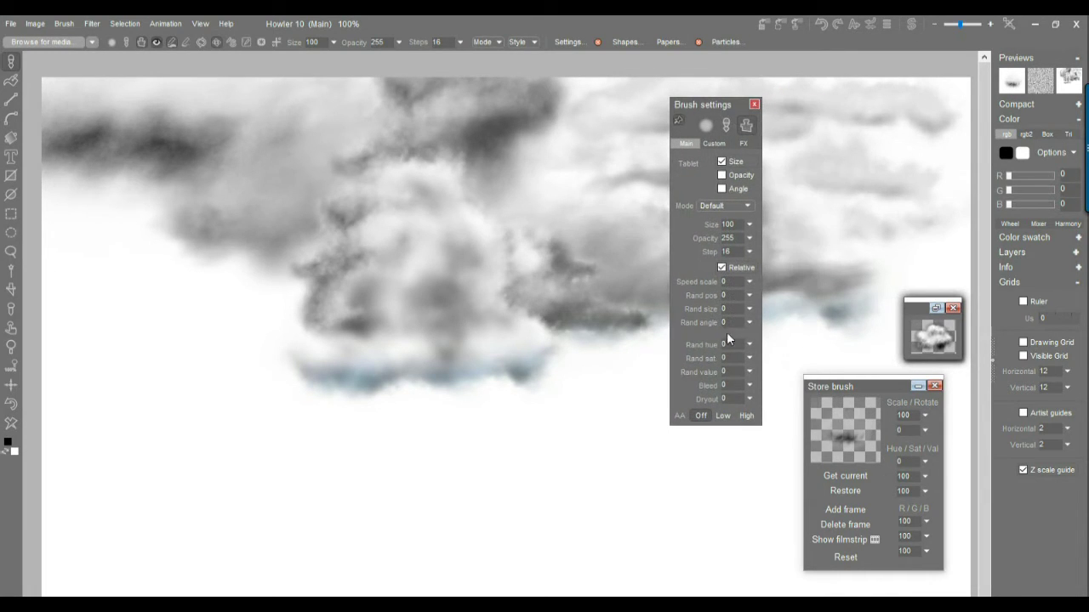
click(729, 252)
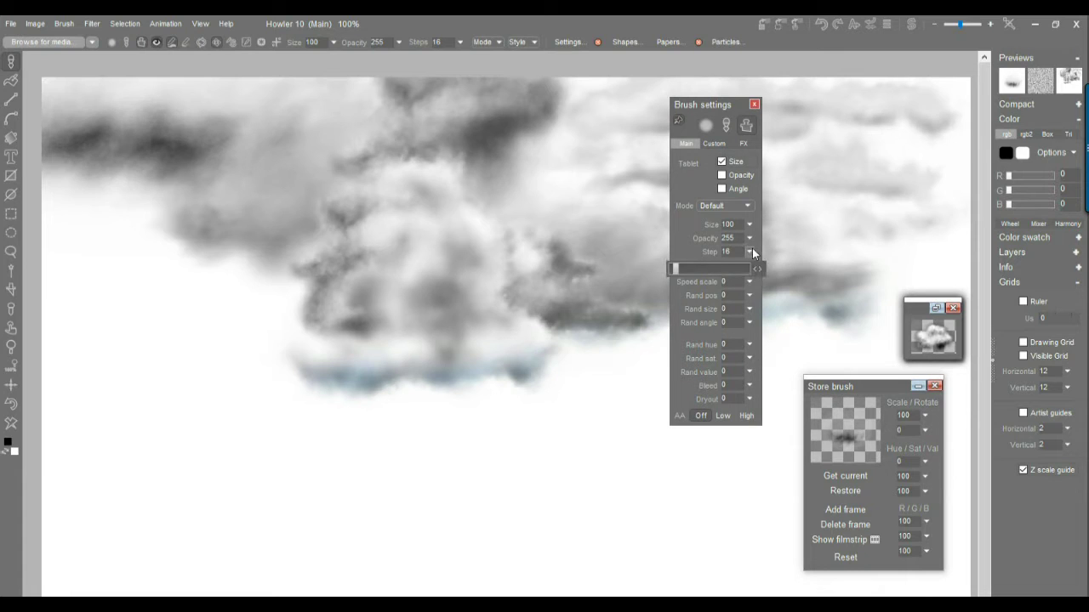
click(709, 268)
key(ctrl+z)
click(722, 268)
Step: Paint trial clouds from the upper sky down to the horizon with non-relative stamp spacing, clearing the image between trials
mouse_move(551, 255)
mouse_down()
mouse_move(359, 192)
mouse_move(522, 165)
mouse_move(946, 247)
mouse_move(267, 382)
mouse_move(573, 457)
mouse_move(766, 473)
mouse_up()
mouse_move(435, 492)
mouse_down()
mouse_move(407, 425)
mouse_move(107, 379)
mouse_move(263, 284)
mouse_move(883, 240)
mouse_move(555, 153)
mouse_move(77, 139)
mouse_move(14, 422)
mouse_up()
click(11, 423)
mouse_move(167, 134)
mouse_down()
mouse_move(686, 133)
mouse_move(176, 231)
mouse_move(291, 406)
mouse_move(292, 462)
mouse_move(498, 478)
mouse_up()
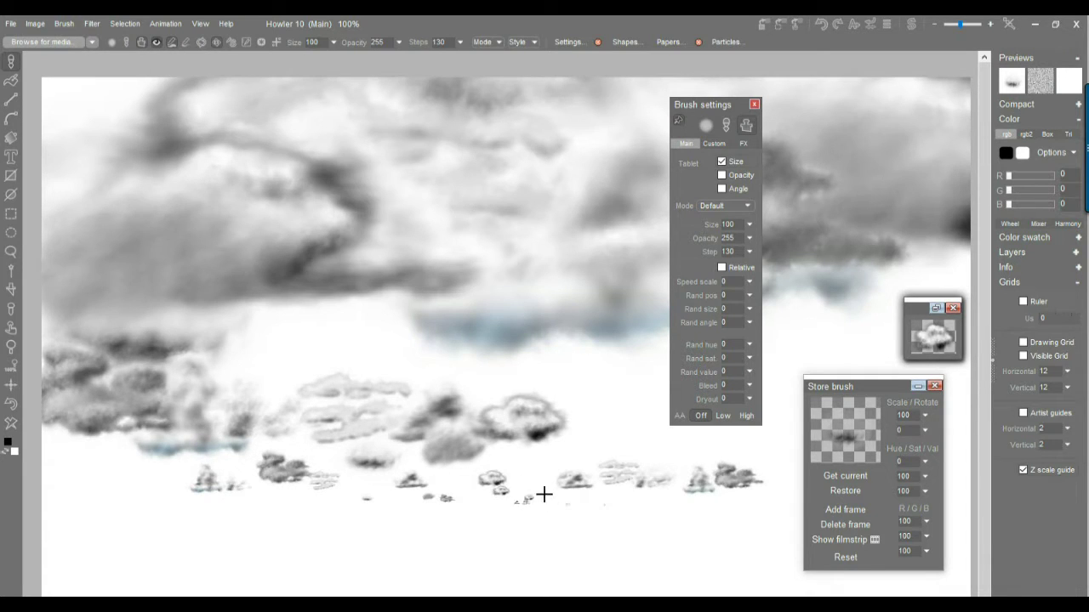
mouse_move(651, 460)
mouse_down()
mouse_move(722, 464)
mouse_move(462, 369)
mouse_move(678, 241)
mouse_up()
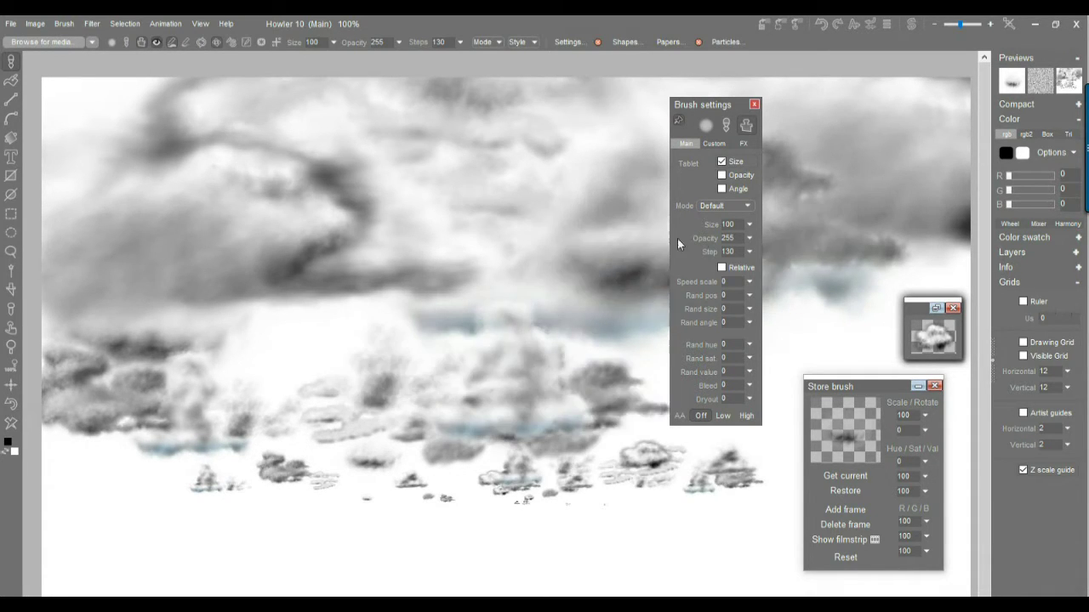
Step: Switch Relative brush spacing back on and clear the trial clouds from the Main image
click(723, 268)
key(ctrl+z)
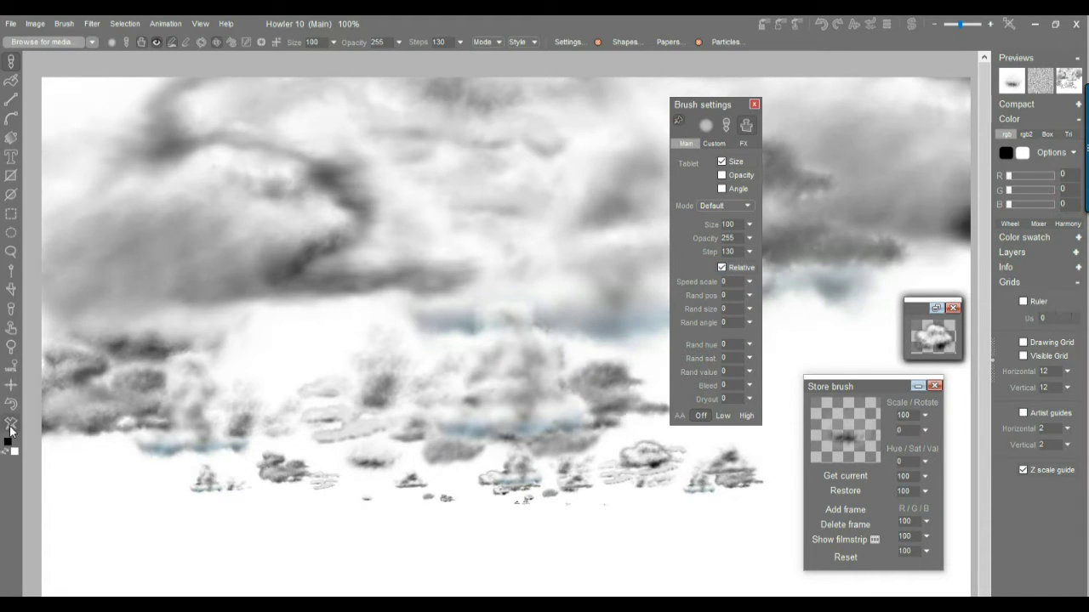
click(10, 428)
Step: Paint trial clouds with relative spacing, reduce Step to 56 for another trial, and clear the Main image after each
click(764, 160)
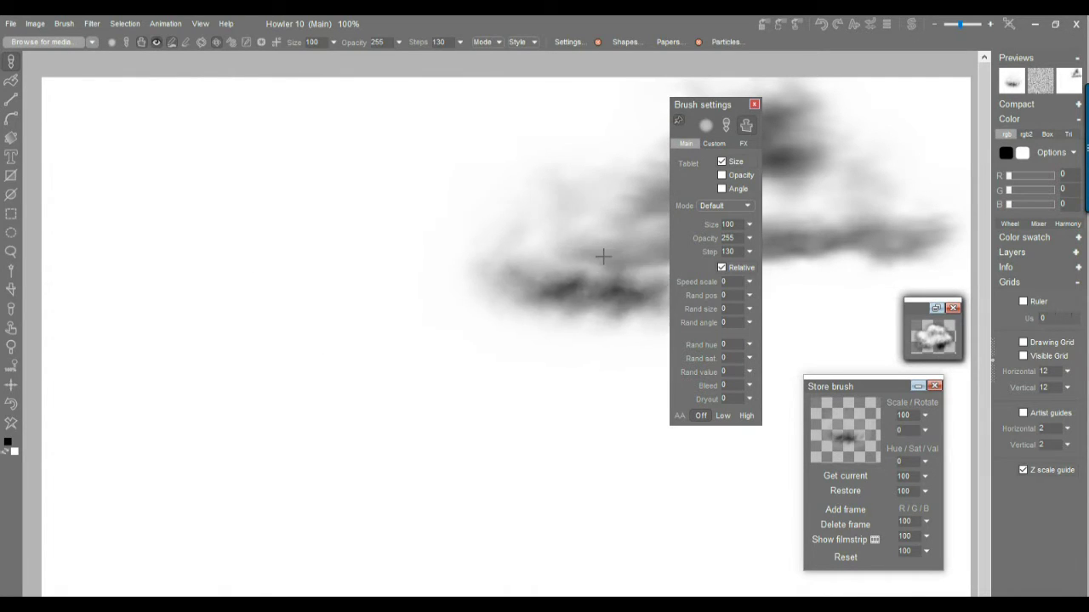
click(400, 387)
mouse_move(167, 165)
mouse_down()
mouse_move(623, 327)
mouse_move(520, 217)
mouse_move(436, 465)
mouse_move(188, 449)
mouse_up()
click(188, 447)
click(159, 485)
click(224, 482)
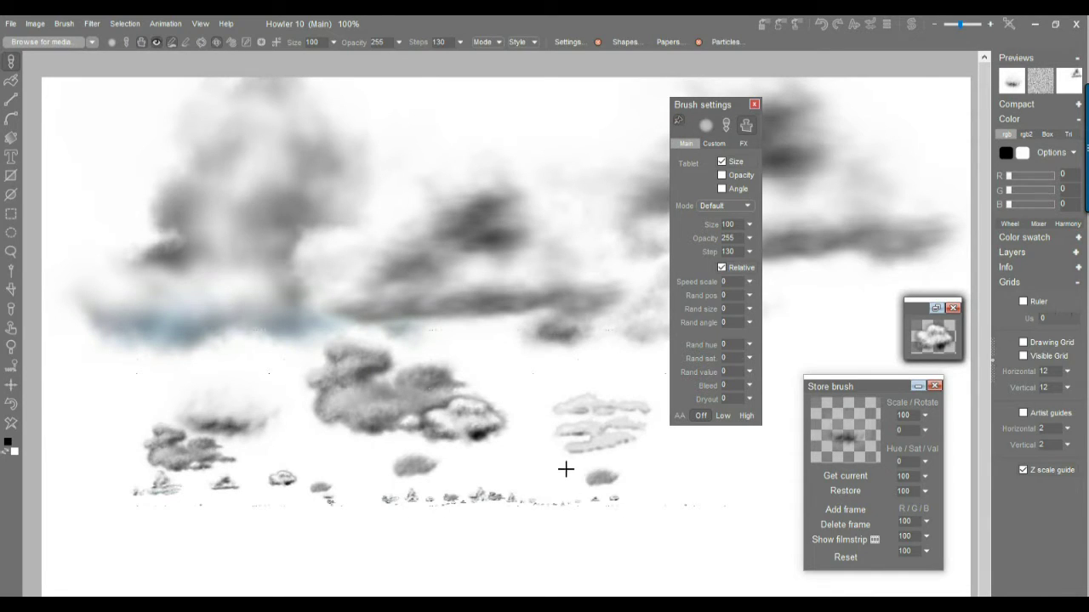
click(695, 437)
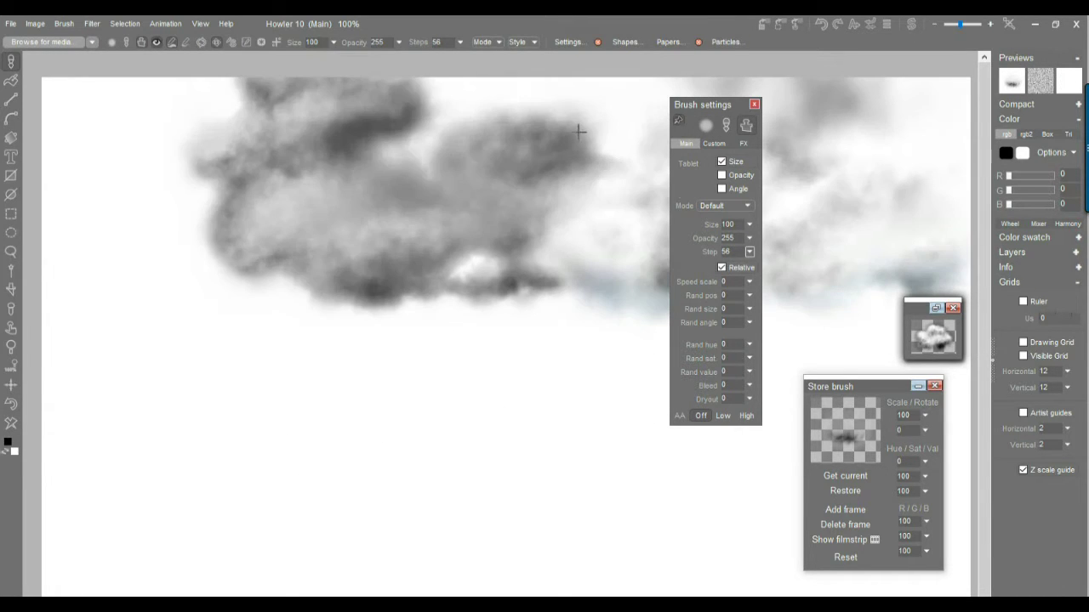
mouse_move(578, 132)
mouse_down()
mouse_move(403, 140)
mouse_move(110, 189)
mouse_move(101, 302)
mouse_move(227, 329)
mouse_move(596, 360)
mouse_move(857, 321)
mouse_move(586, 410)
mouse_move(358, 404)
mouse_move(179, 419)
mouse_move(102, 463)
mouse_move(131, 487)
mouse_move(540, 465)
mouse_move(704, 439)
mouse_move(522, 430)
mouse_up()
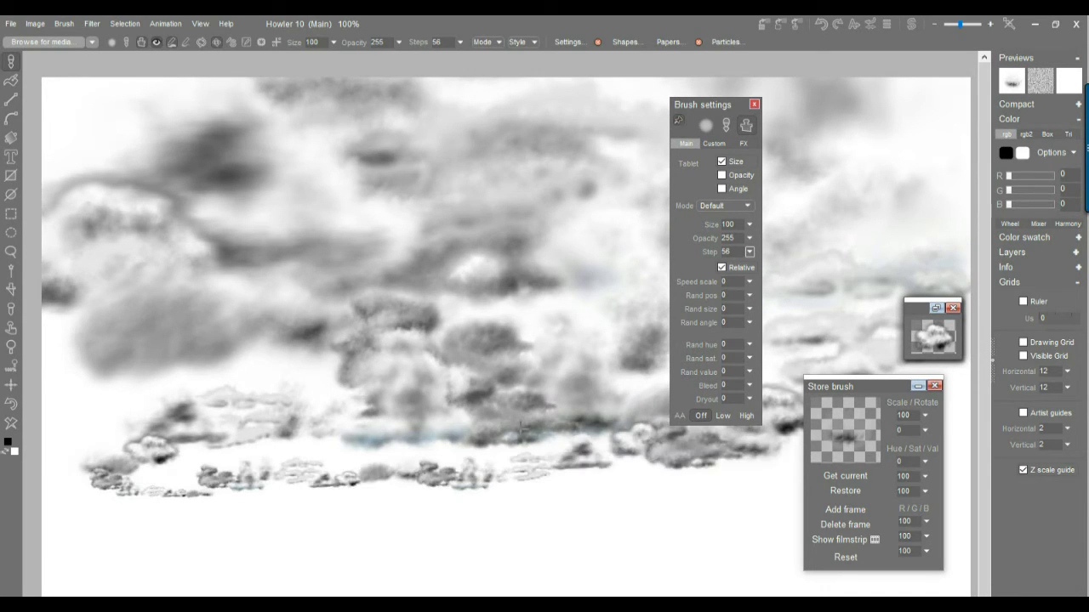
click(10, 429)
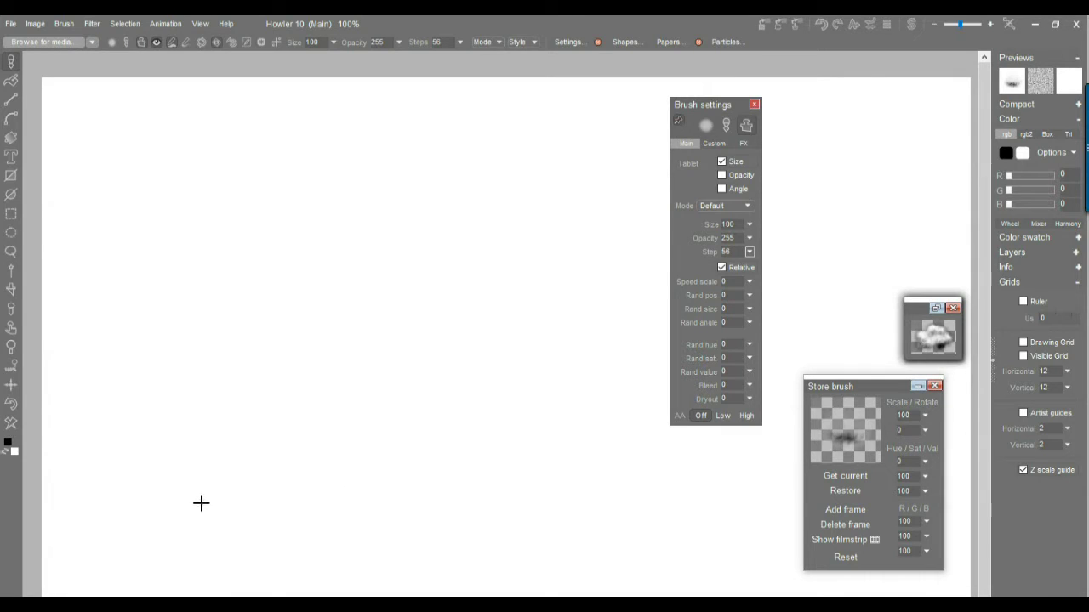
Step: Paint clouds across the Main image's sky and move the Brush settings and Store brush panels out of the way
mouse_move(90, 474)
mouse_down()
mouse_move(56, 449)
mouse_move(222, 405)
mouse_move(298, 318)
mouse_move(175, 249)
mouse_move(522, 104)
mouse_move(100, 90)
mouse_move(289, 247)
mouse_move(212, 157)
mouse_up()
mouse_move(859, 191)
mouse_down()
mouse_move(729, 95)
mouse_move(746, 82)
mouse_move(817, 136)
mouse_up()
drag(739, 104, 303, 181)
mouse_move(219, 215)
mouse_down()
mouse_move(65, 199)
mouse_move(65, 182)
mouse_up()
mouse_move(438, 473)
mouse_down()
mouse_move(528, 462)
mouse_move(632, 360)
mouse_move(821, 223)
mouse_move(941, 85)
mouse_move(649, 392)
mouse_move(146, 417)
mouse_move(337, 481)
mouse_move(495, 304)
mouse_move(758, 97)
mouse_move(851, 364)
mouse_move(748, 481)
mouse_move(938, 170)
mouse_move(908, 393)
mouse_move(165, 441)
mouse_up()
mouse_move(837, 464)
mouse_down()
mouse_move(877, 428)
mouse_move(831, 430)
mouse_move(977, 419)
mouse_move(780, 388)
mouse_move(927, 355)
mouse_up()
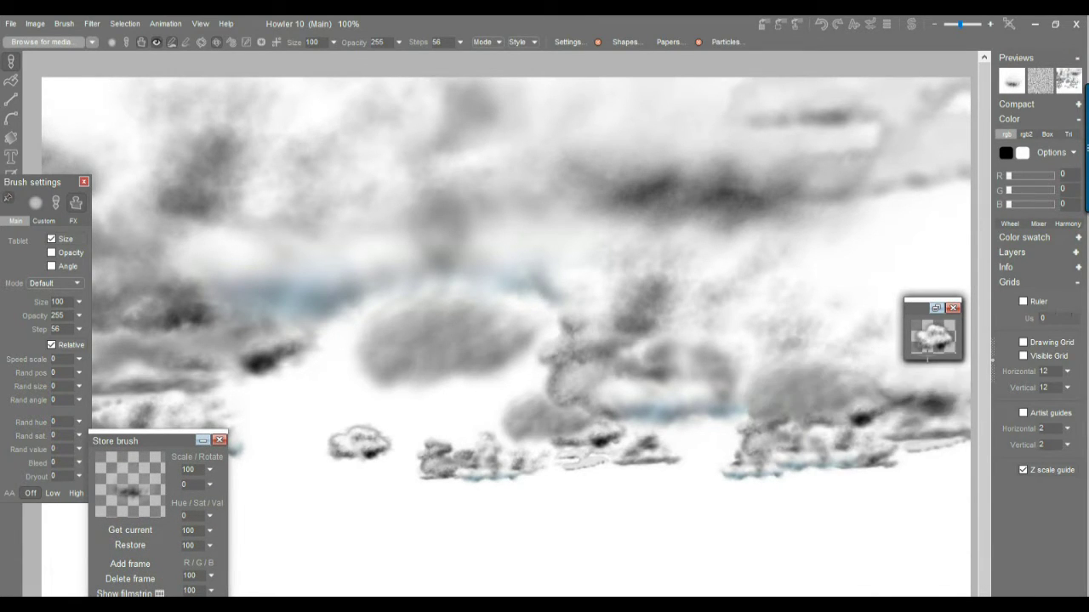
Step: Layer more large and small clouds over the middle and upper sky of the Main image
drag(953, 400, 756, 295)
mouse_move(886, 237)
mouse_down()
mouse_move(698, 239)
mouse_move(450, 318)
mouse_move(397, 483)
mouse_move(434, 423)
mouse_move(408, 372)
mouse_move(520, 298)
mouse_move(515, 269)
mouse_move(792, 380)
mouse_move(530, 145)
mouse_move(452, 236)
mouse_move(886, 202)
mouse_up()
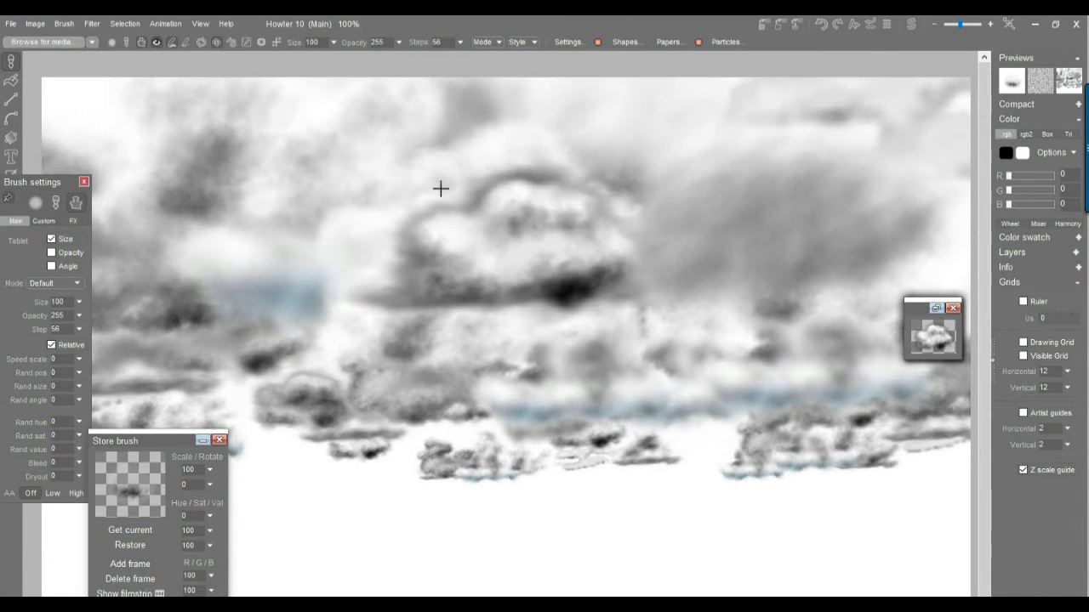
mouse_move(291, 157)
mouse_down()
mouse_move(797, 88)
mouse_move(748, 213)
mouse_move(595, 400)
mouse_up()
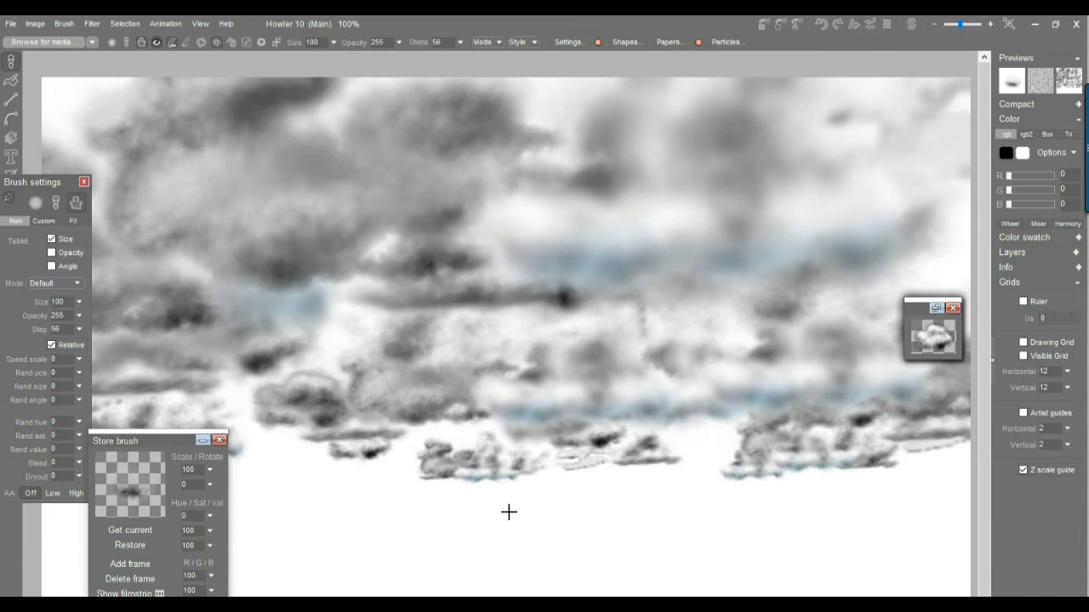
mouse_move(704, 452)
mouse_down()
mouse_move(694, 416)
mouse_move(778, 373)
mouse_move(809, 327)
mouse_move(809, 168)
mouse_move(796, 121)
mouse_up()
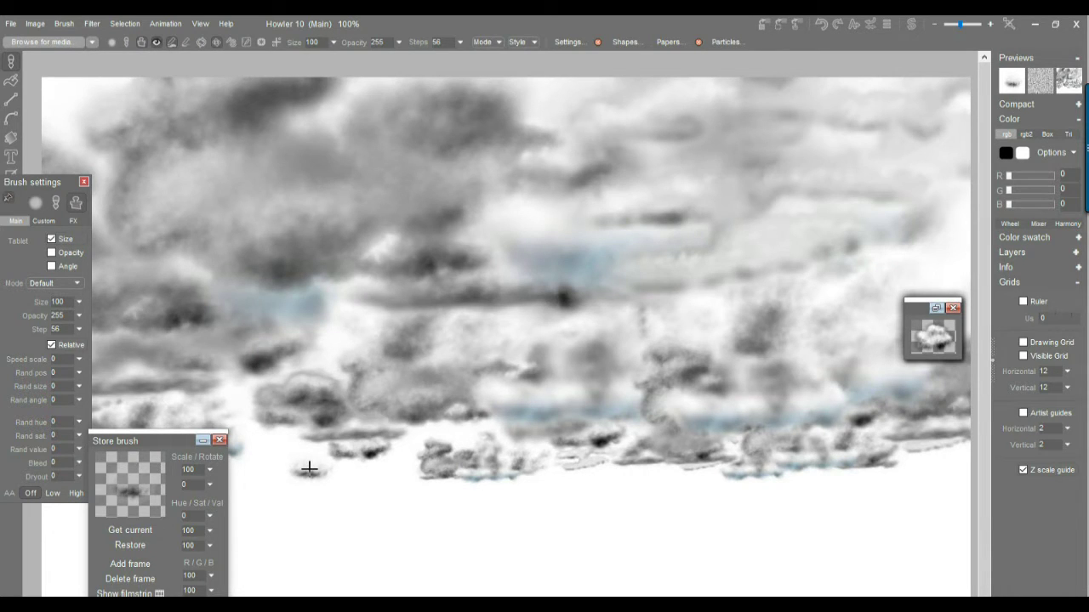
Step: Move the Brush settings panel off the toolbox, undo the last strokes and clear the Main image to white
mouse_move(60, 182)
mouse_down()
mouse_move(682, 240)
mouse_move(1030, 352)
mouse_move(979, 367)
mouse_move(764, 375)
mouse_up()
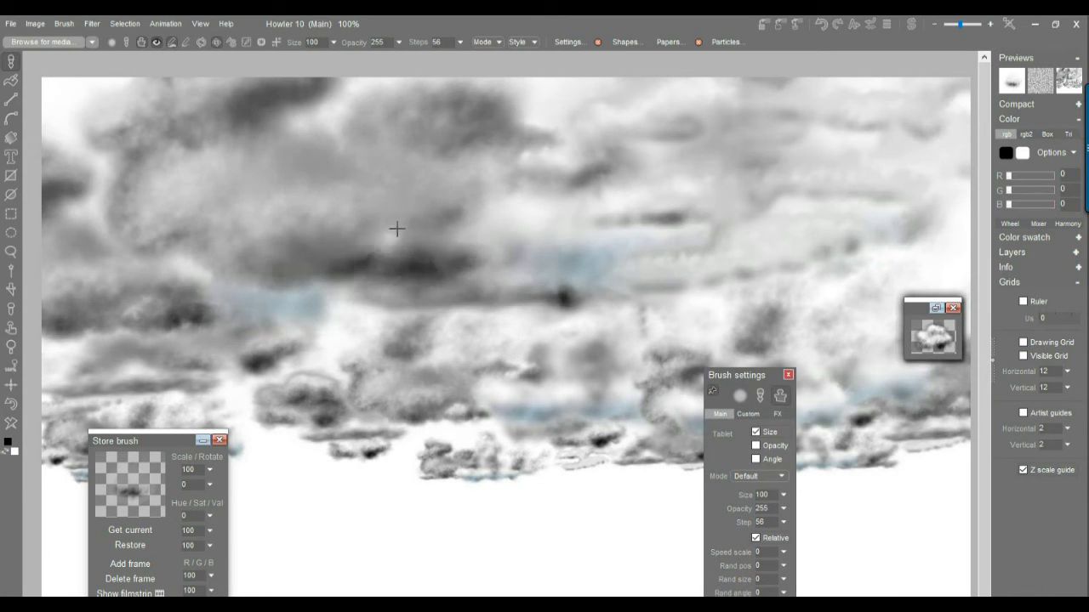
key(ctrl+z)
key(ctrl+z)
click(12, 424)
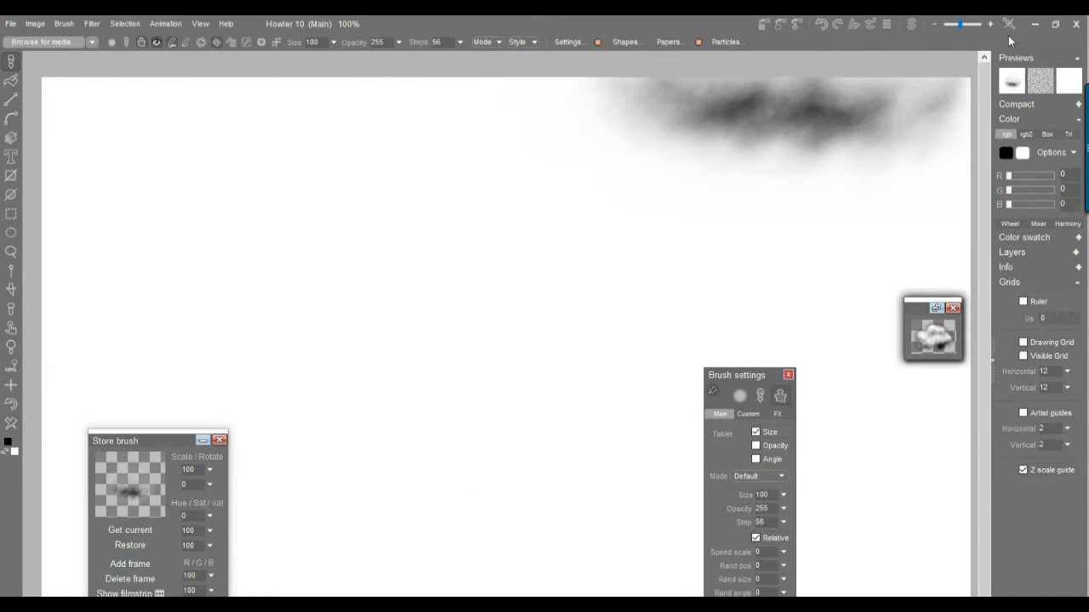
Step: Switch to the Swap image and turn its gradient upside down, with black at the top and white at the bottom
click(885, 24)
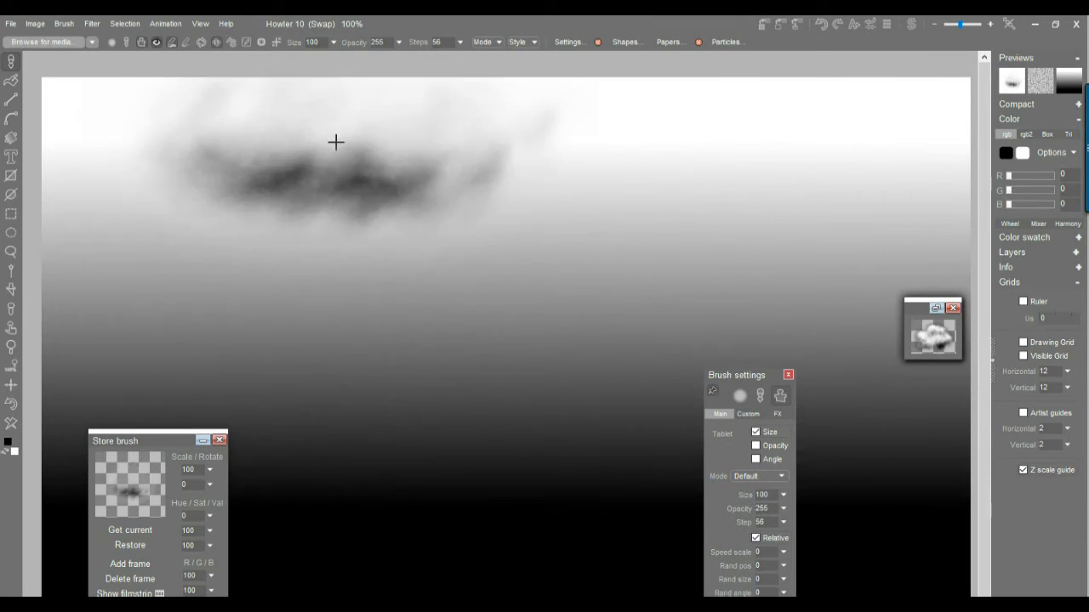
click(32, 25)
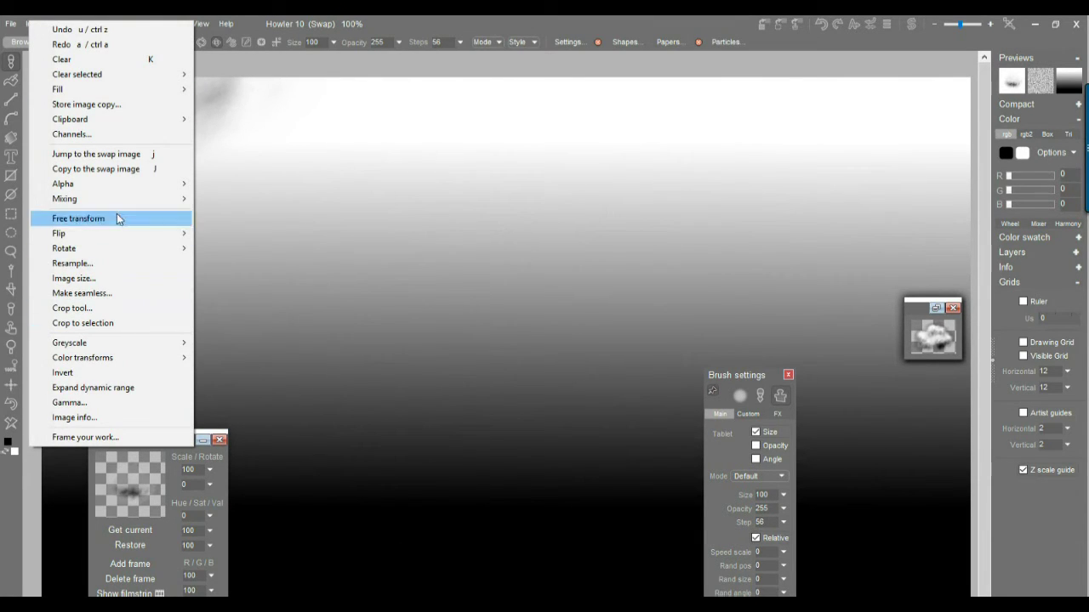
mouse_move(174, 242)
click(246, 251)
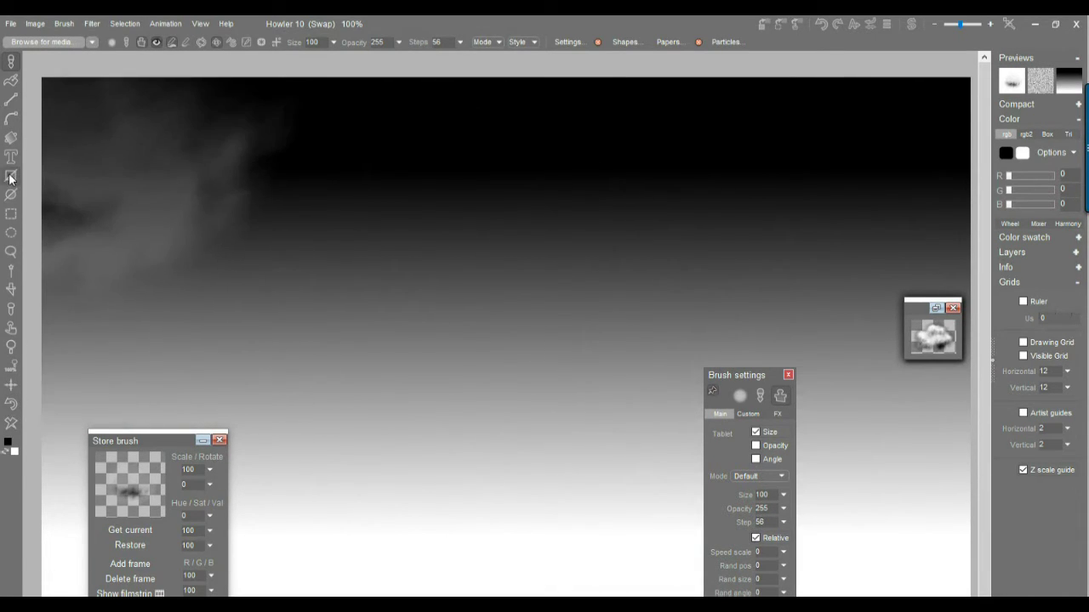
Step: Redraw the Swap image's vertical linear gradient, solid black down to mid-height and fading to white near the bottom
right_click(15, 140)
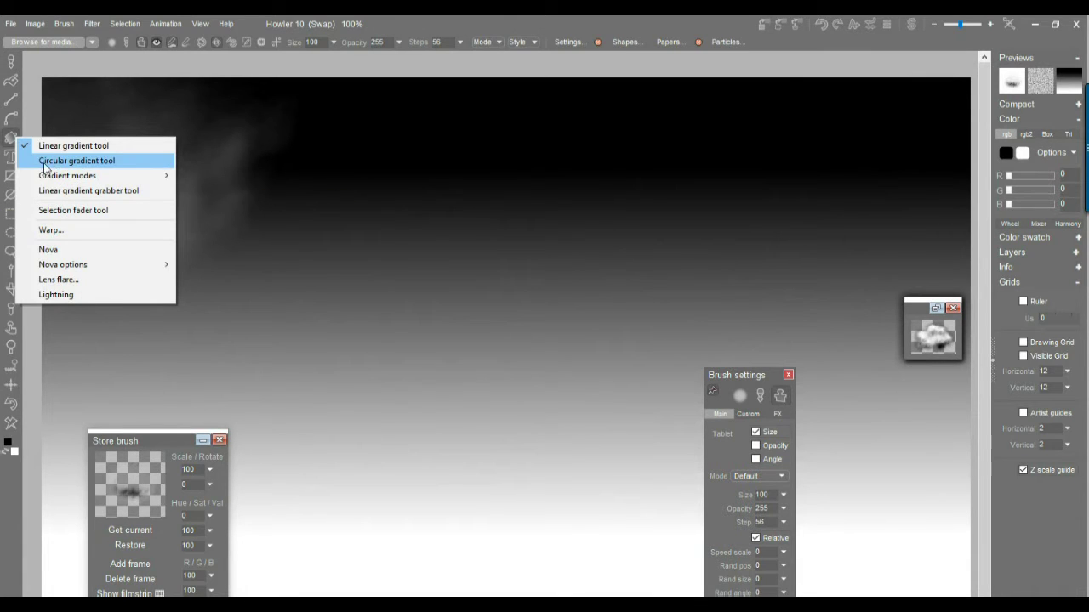
click(74, 146)
drag(474, 277, 449, 501)
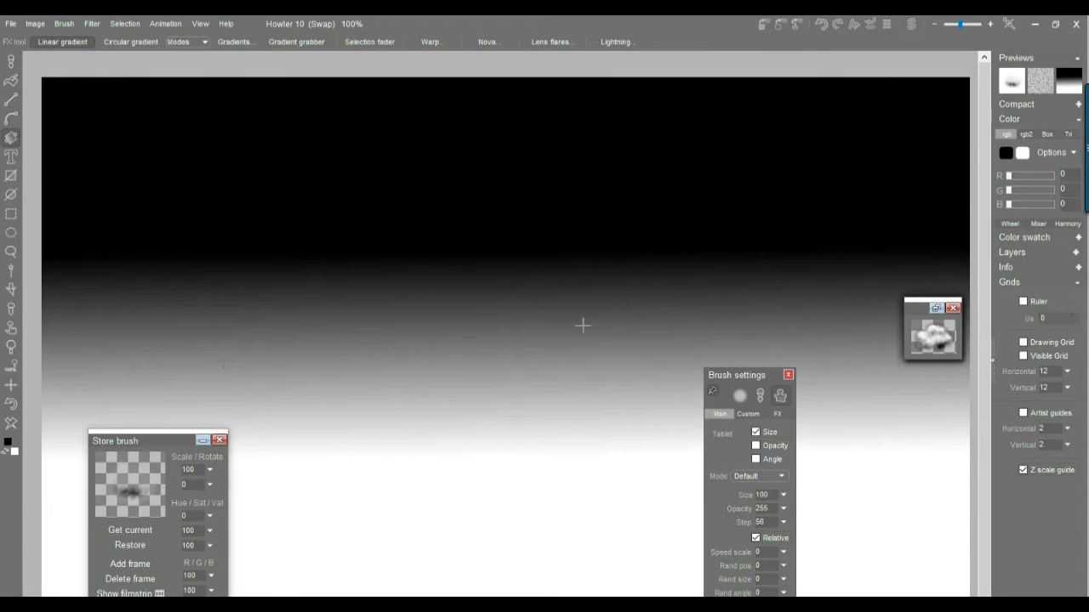
drag(464, 350, 463, 574)
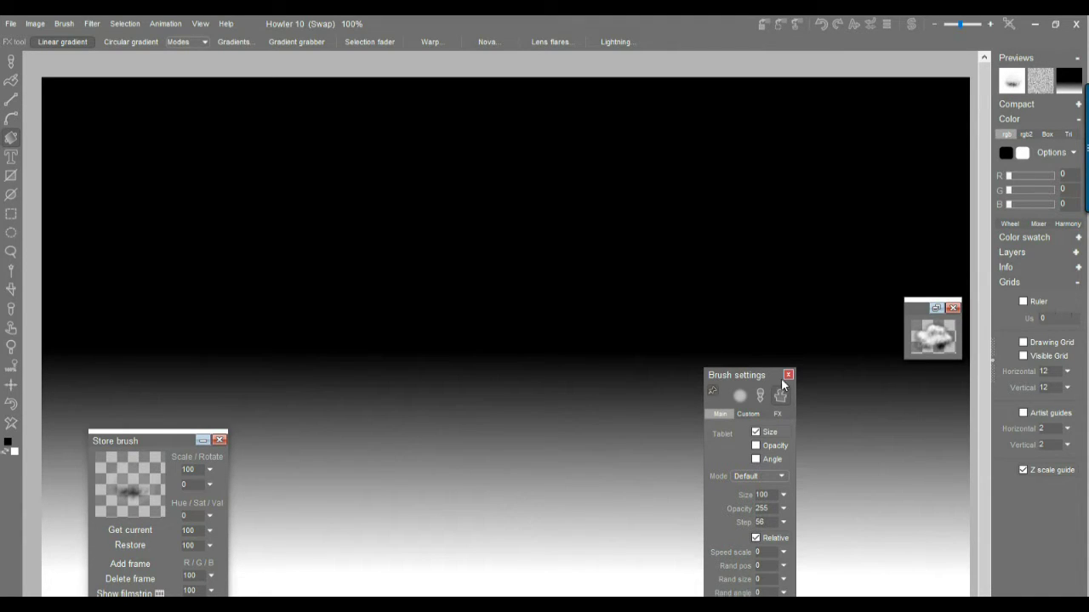
Step: Return to the blank Main image, activate the freehand brush and turn on layer mixing with the Swap image
drag(782, 380, 837, 299)
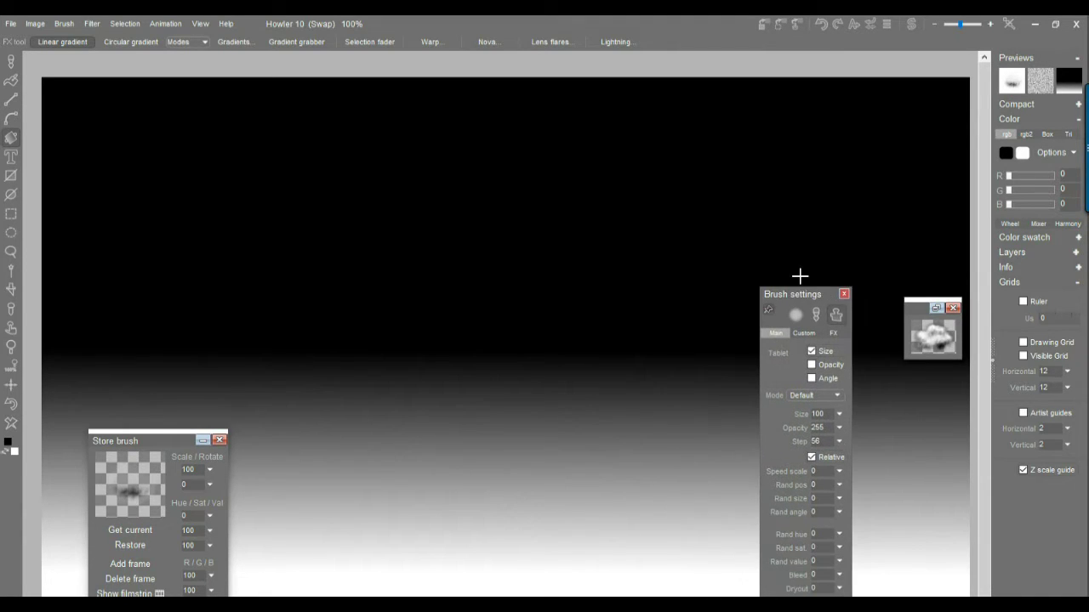
click(912, 25)
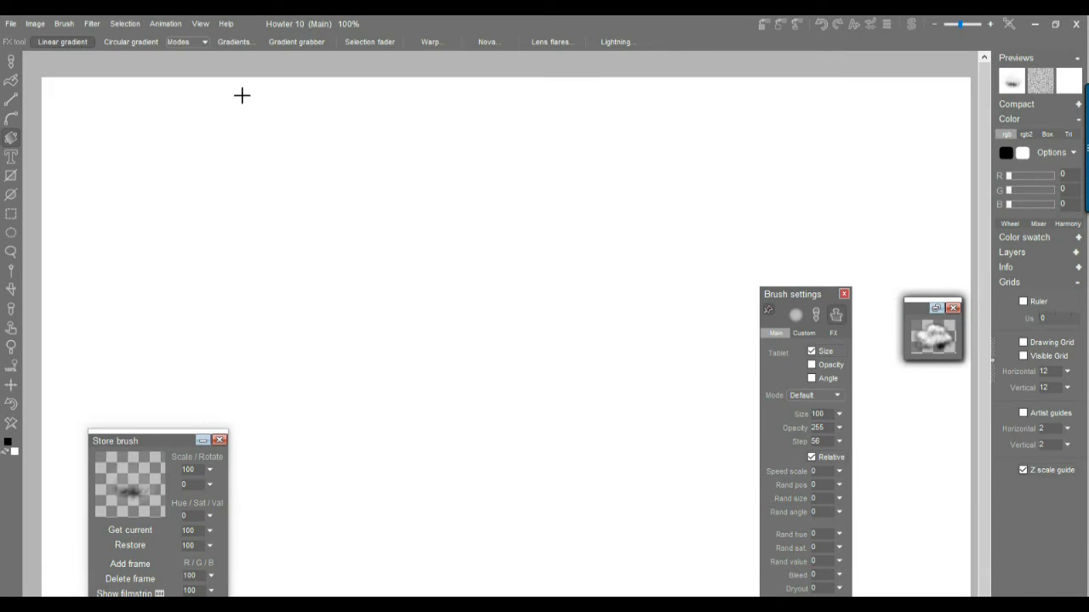
click(12, 63)
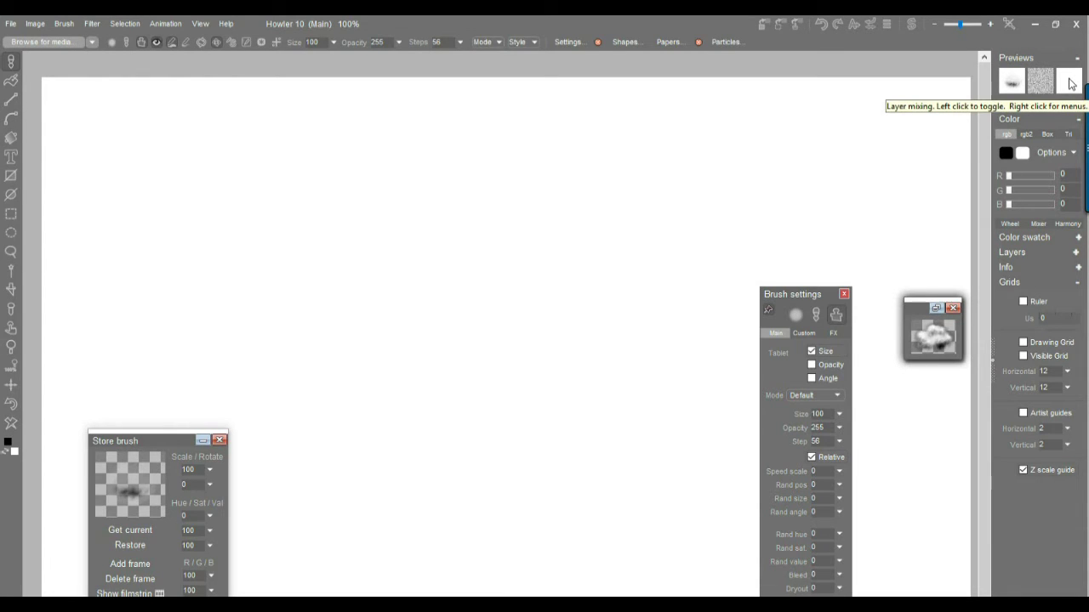
click(1070, 83)
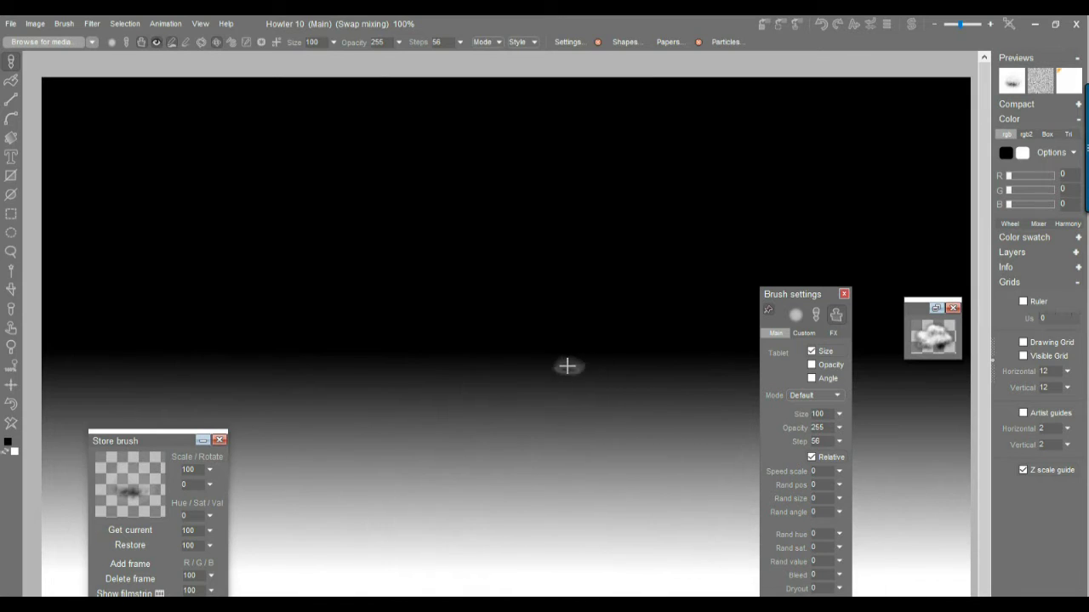
Step: Paint clouds over the lower half of the Main image with Swap mixing on, from the horizon down to the foreground
drag(432, 399, 290, 371)
mouse_move(111, 371)
mouse_down()
mouse_move(333, 426)
mouse_move(358, 488)
mouse_move(615, 418)
mouse_move(710, 470)
mouse_move(683, 431)
mouse_up()
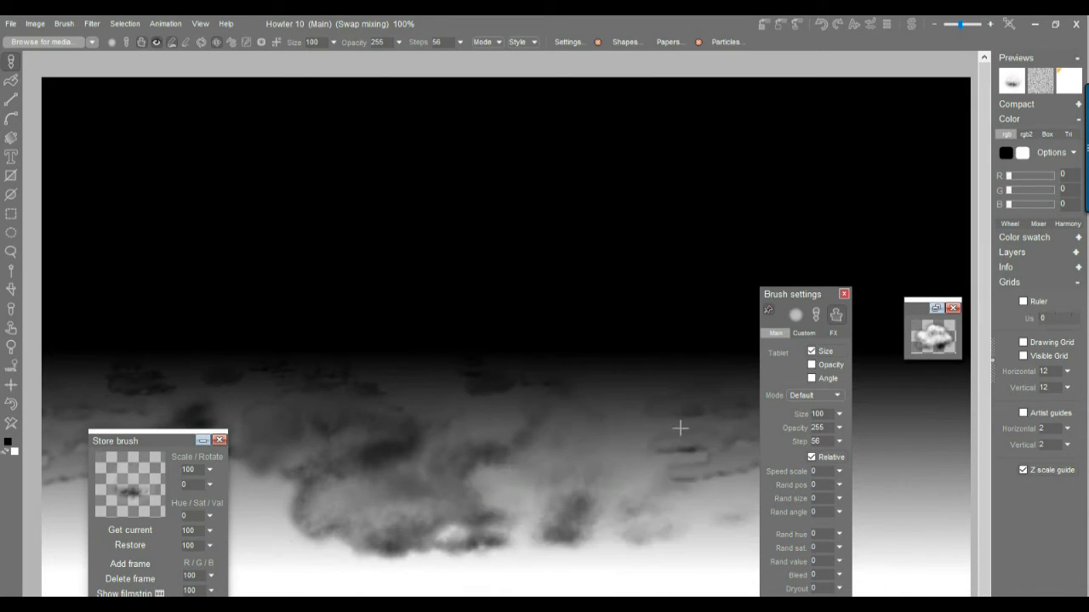
mouse_move(672, 567)
mouse_down()
mouse_move(546, 525)
mouse_move(273, 546)
mouse_up()
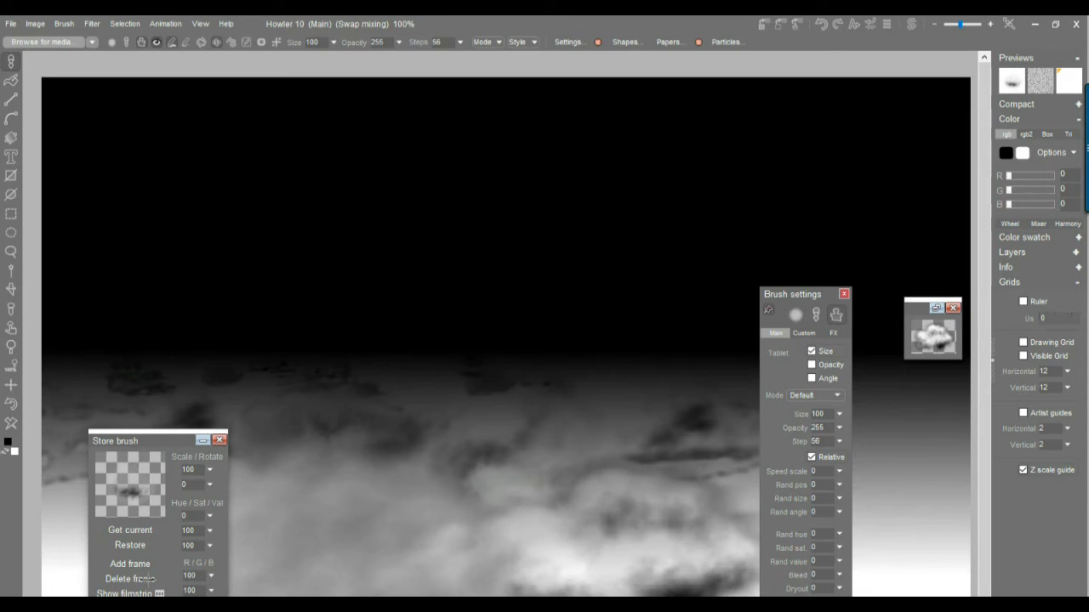
mouse_move(146, 580)
mouse_down()
mouse_move(107, 554)
mouse_move(415, 570)
mouse_move(661, 521)
mouse_move(886, 520)
mouse_up()
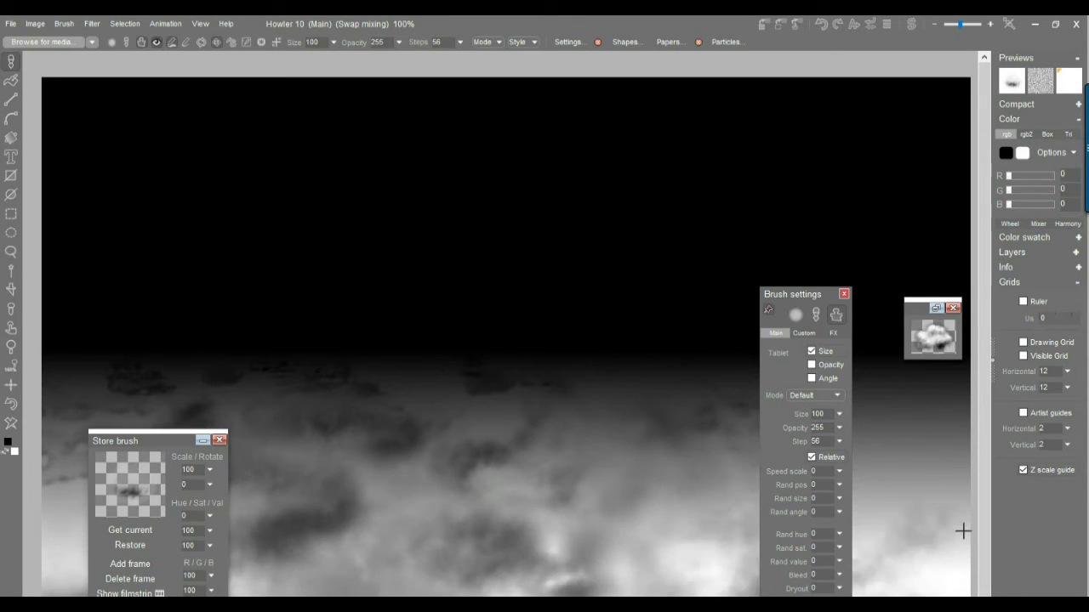
drag(918, 585, 909, 509)
drag(948, 592, 929, 587)
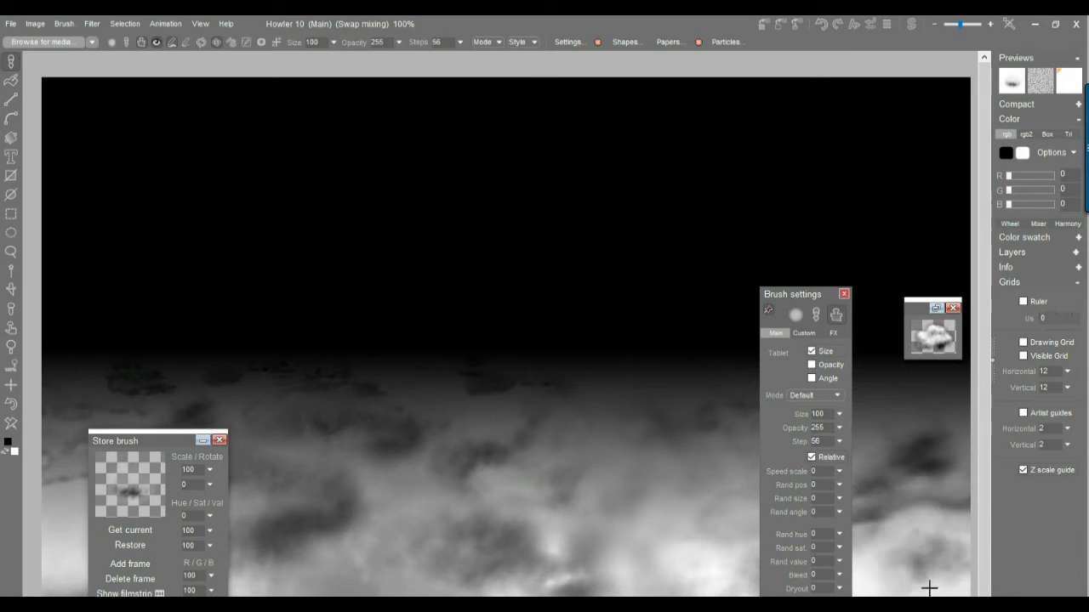
Step: Add more mixed clouds along the right part of the horizon and below it, and show the Main image without Swap mixing
click(1073, 77)
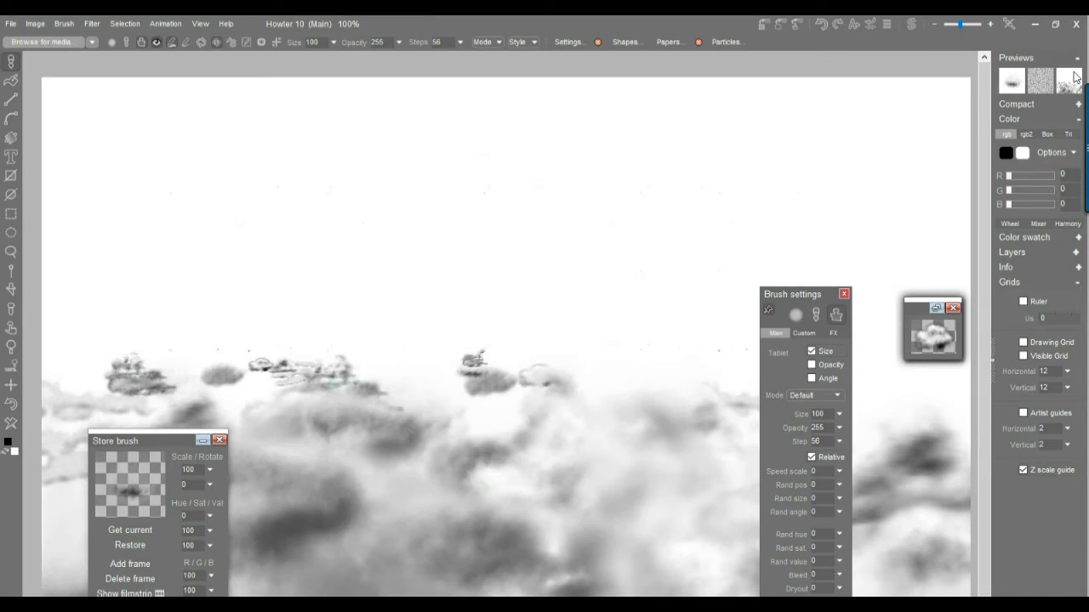
click(1073, 77)
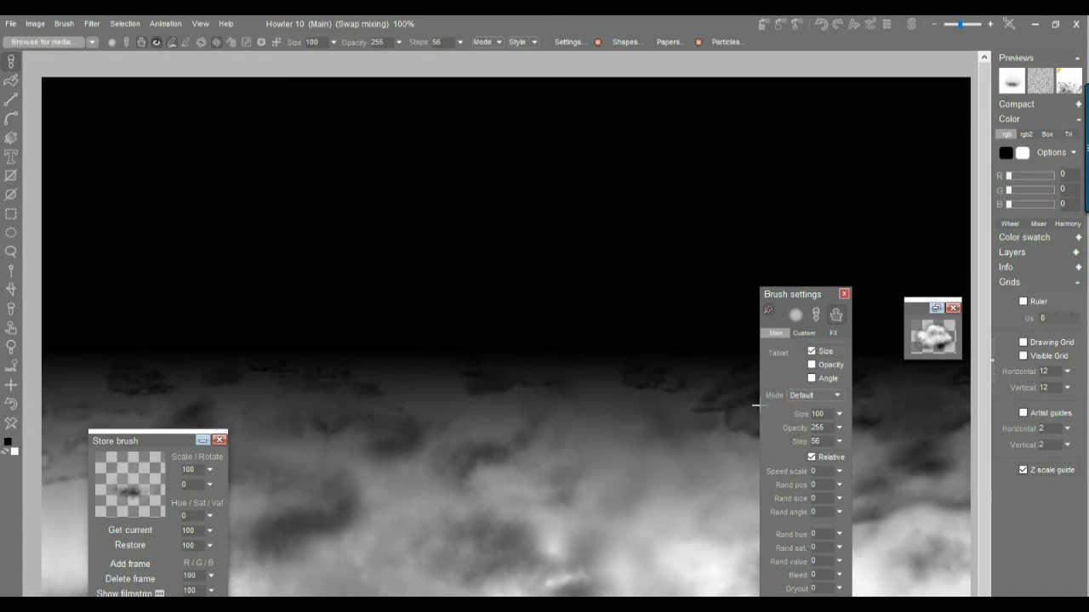
drag(719, 435, 842, 448)
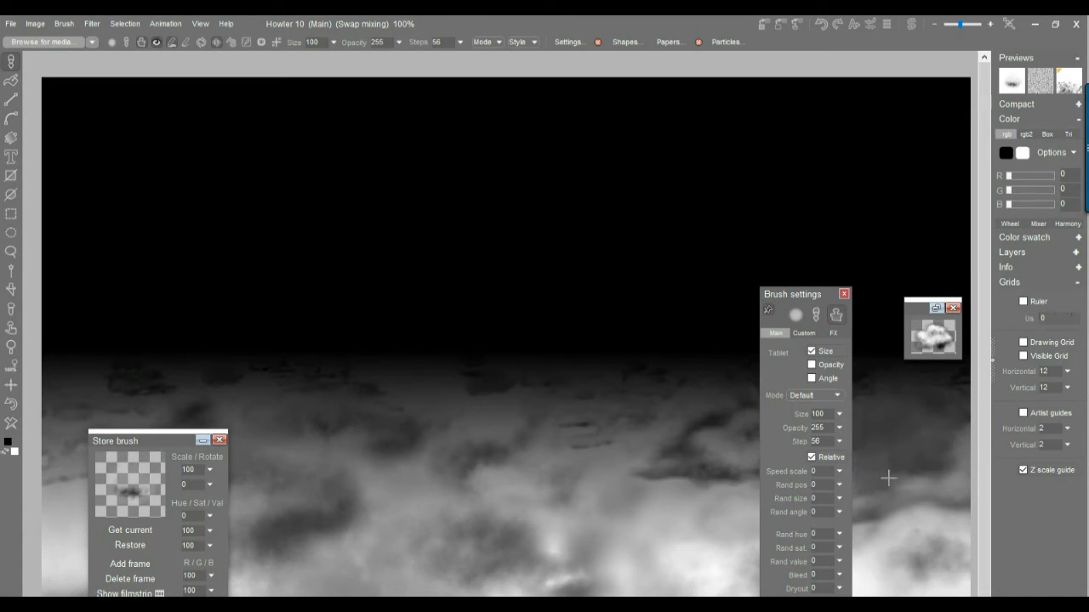
mouse_move(888, 478)
mouse_down()
mouse_move(576, 479)
mouse_move(539, 536)
mouse_move(911, 555)
mouse_move(905, 512)
mouse_move(736, 516)
mouse_move(615, 420)
mouse_move(678, 322)
mouse_up()
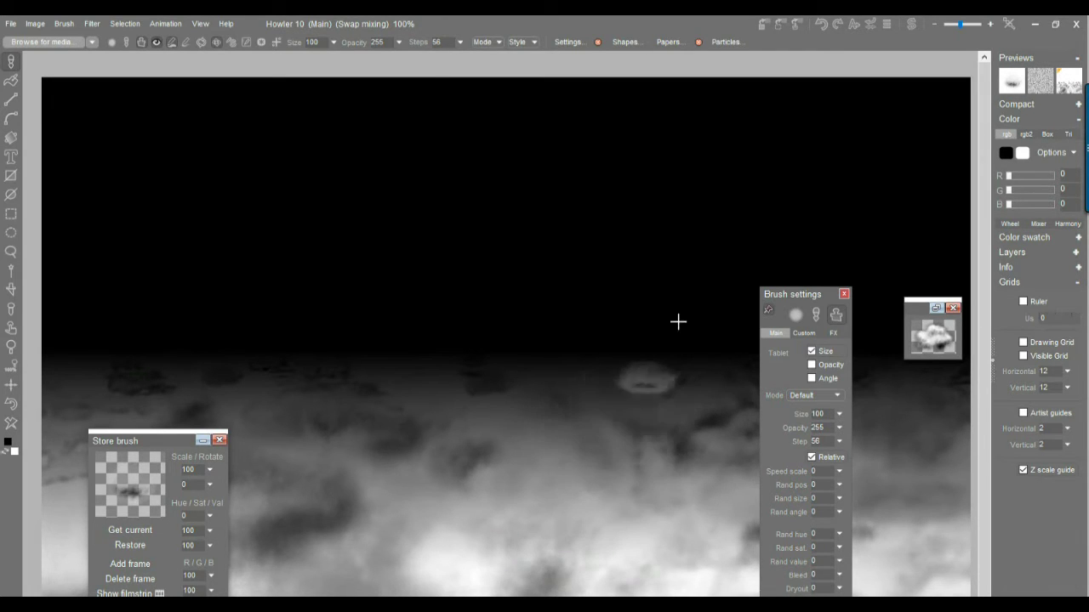
key(ctrl+z)
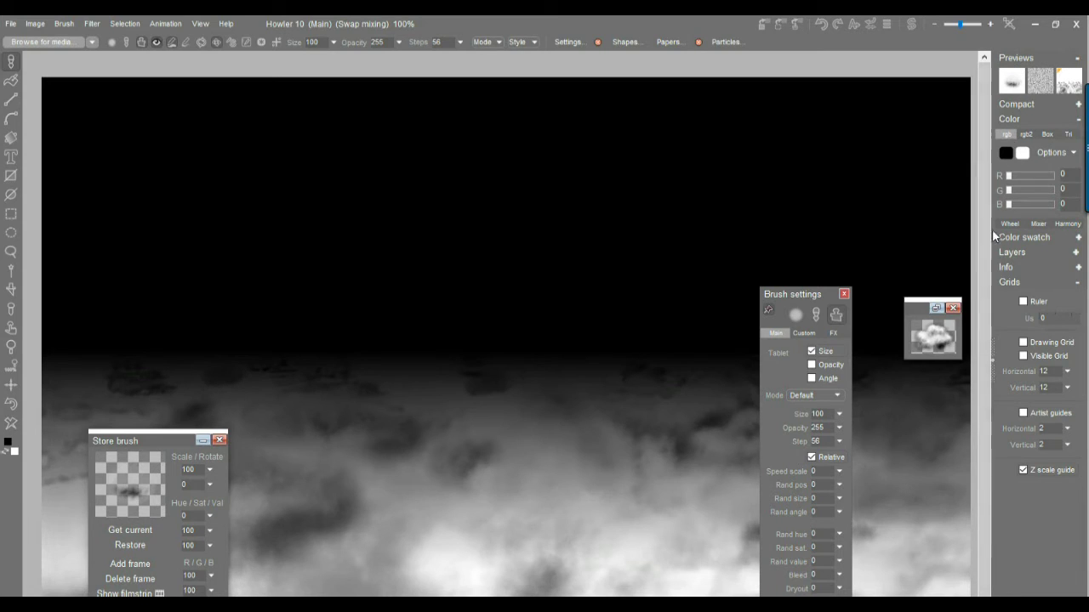
click(1064, 75)
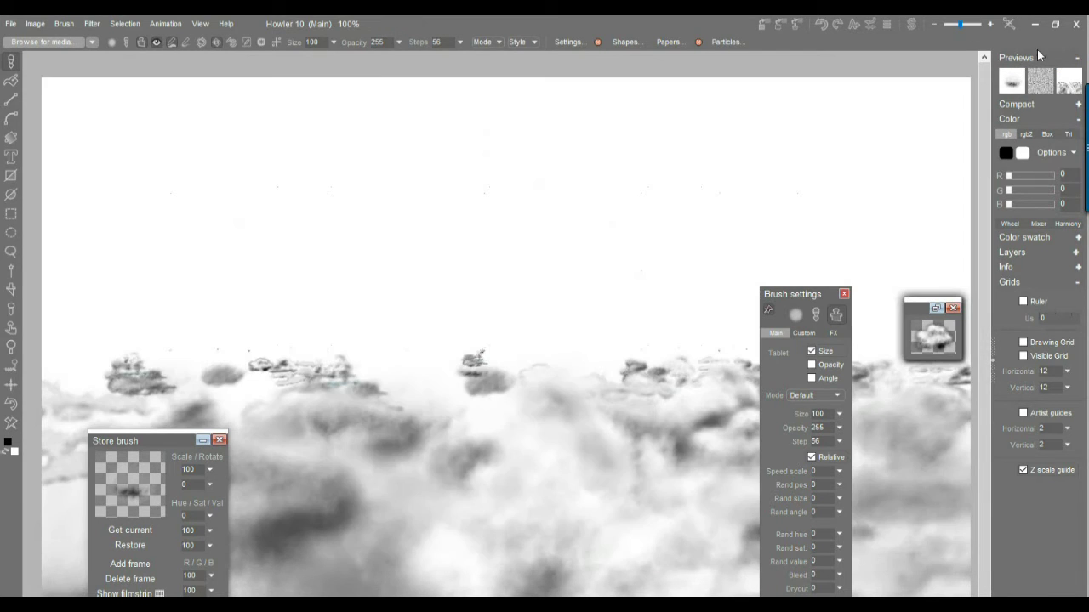
Step: Render a checkerboard on the Swap image with linked 128 checkers, white as Color 1 and dark blue as Color 2
click(911, 25)
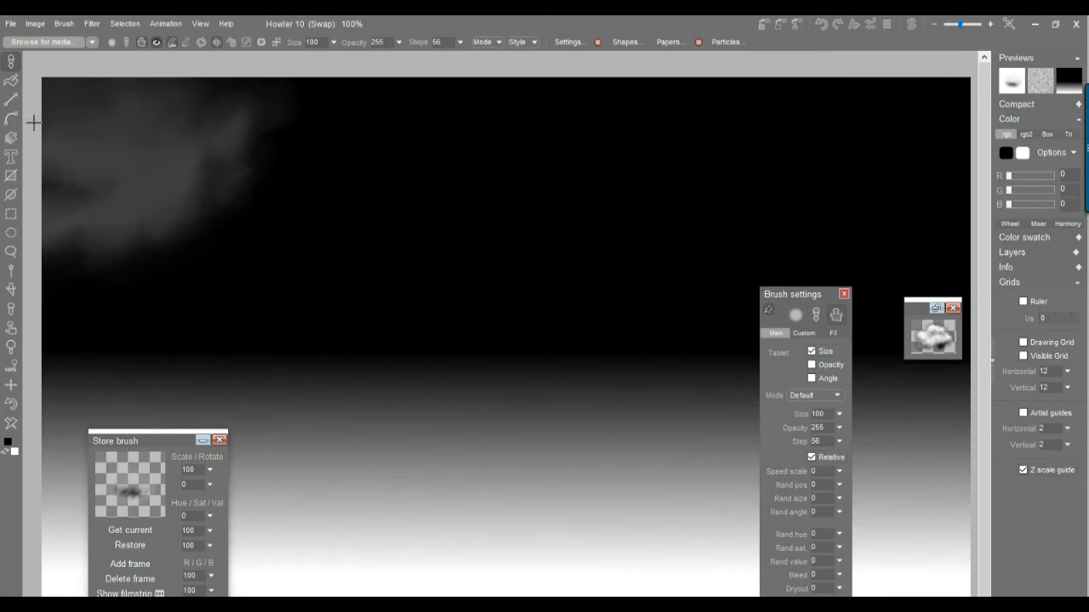
click(92, 29)
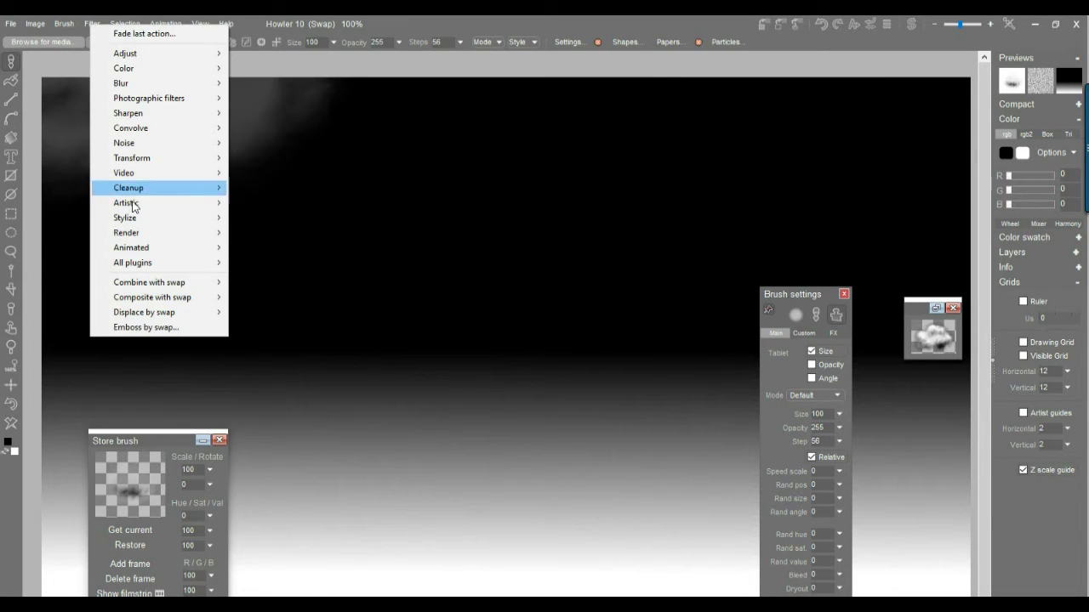
mouse_move(139, 236)
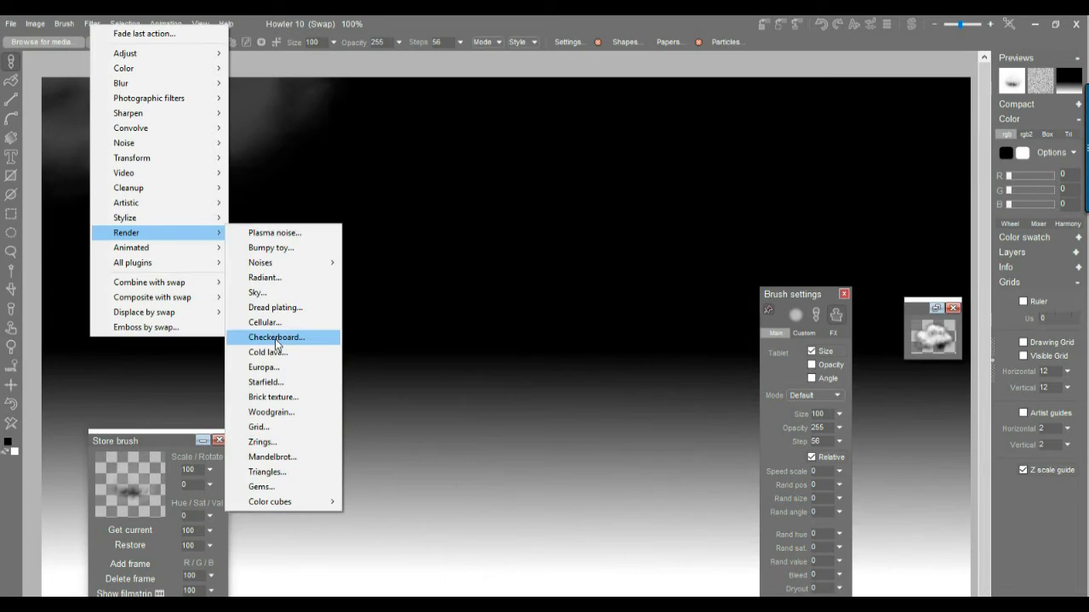
click(277, 338)
drag(527, 242, 599, 244)
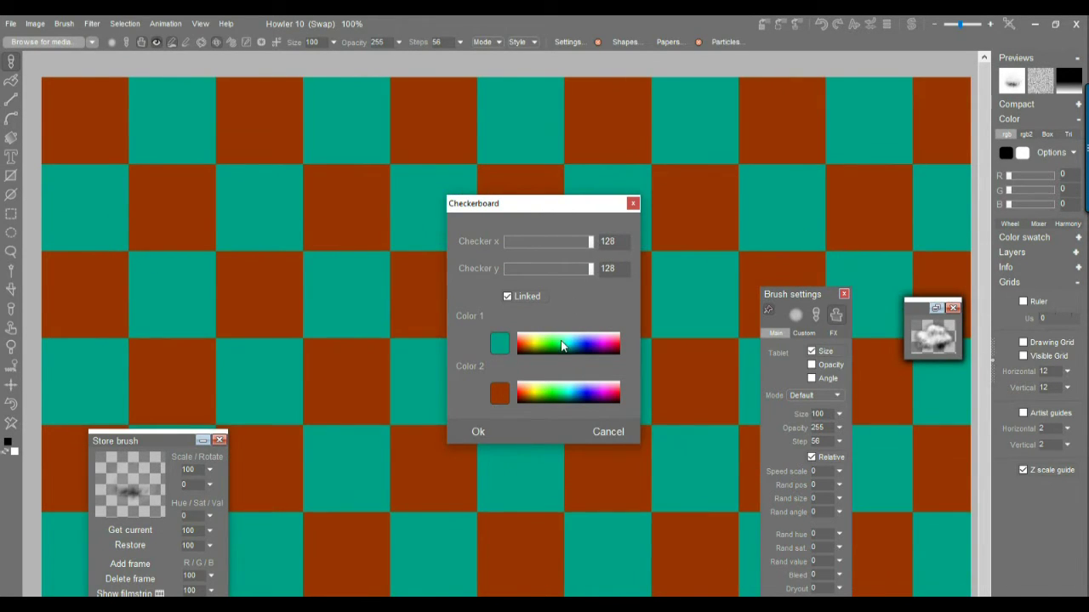
drag(561, 345, 559, 338)
drag(574, 390, 574, 399)
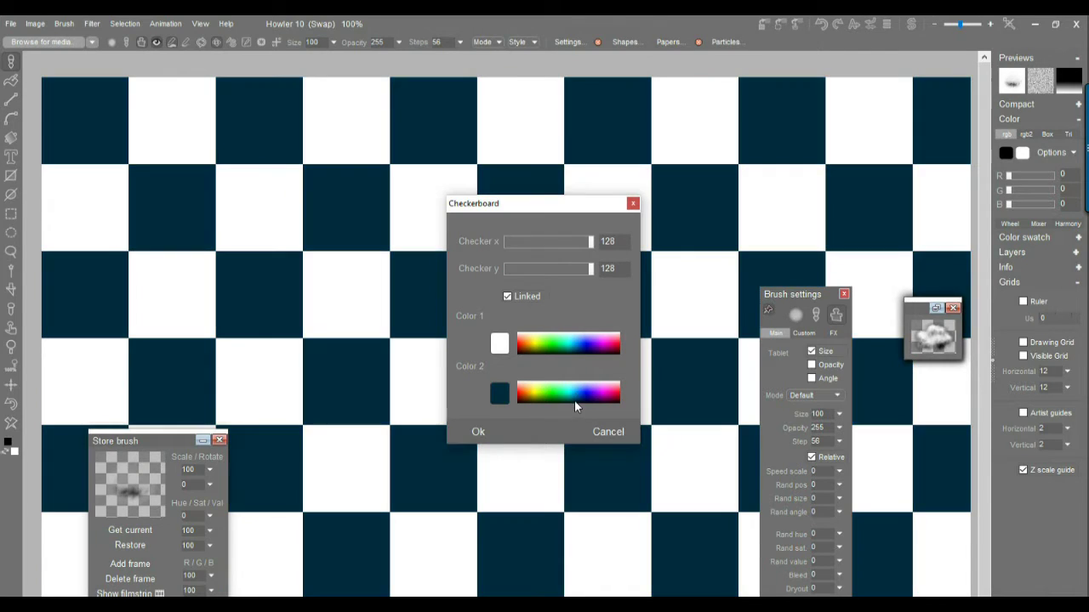
click(478, 431)
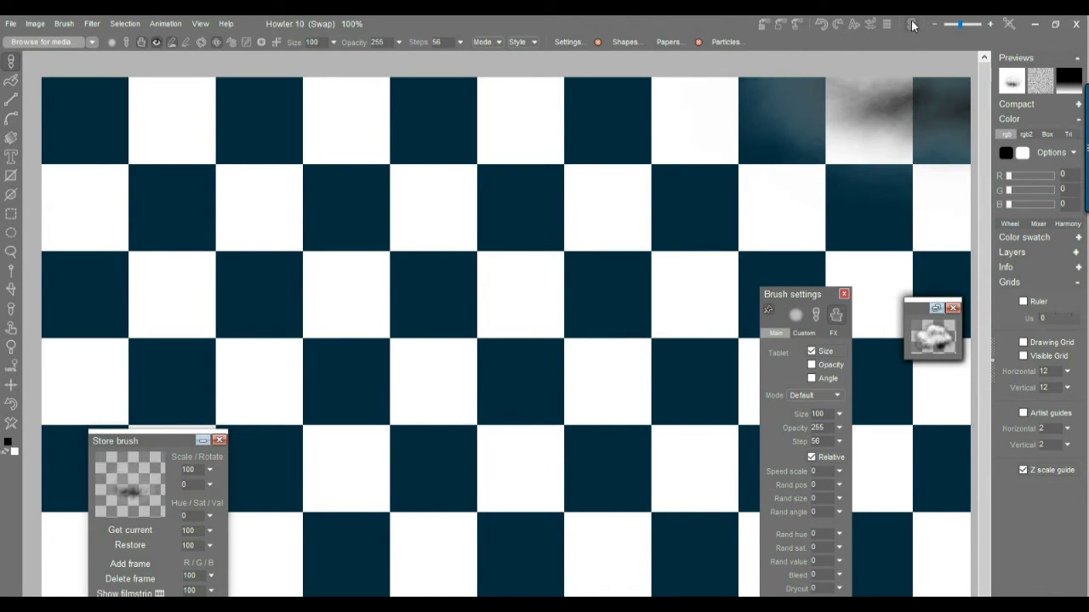
Step: Paint clouds in the Main image's upper sky while mixing with the checkerboard, undo the stray strokes and turn mixing off
click(912, 26)
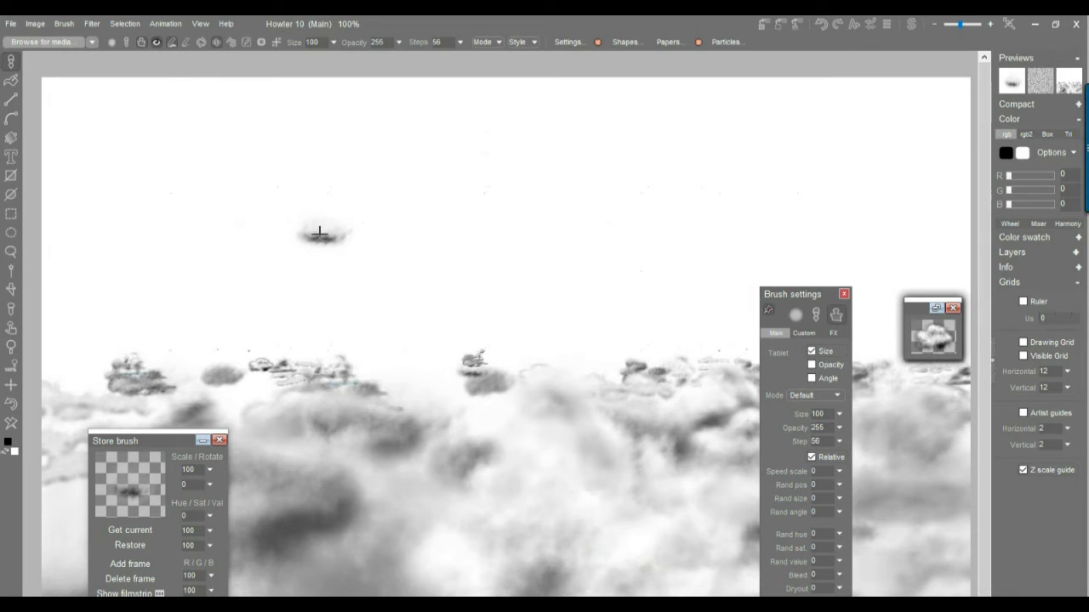
click(1075, 78)
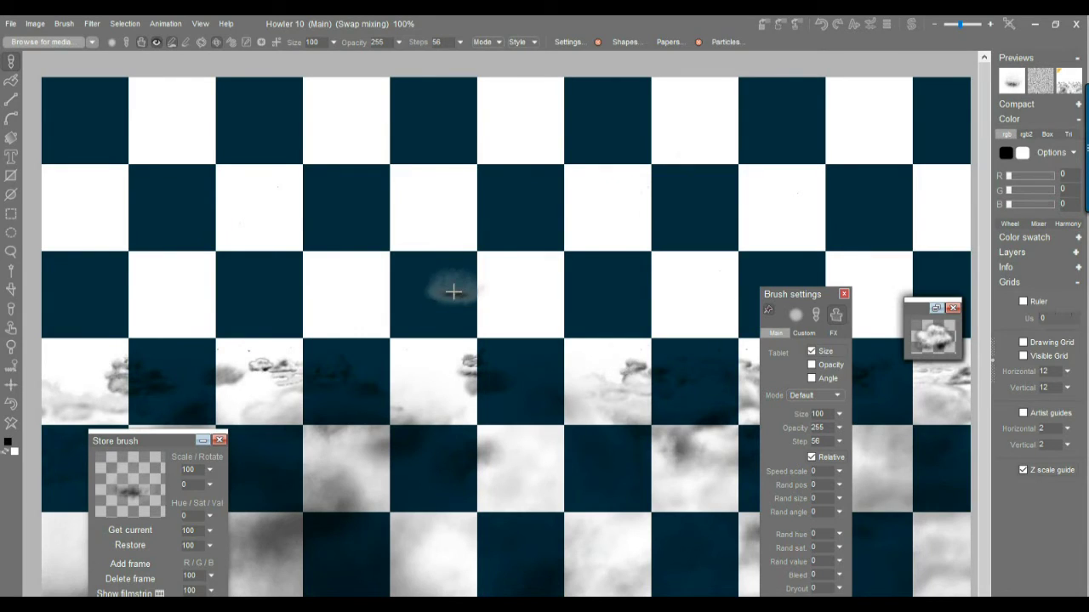
mouse_move(503, 200)
mouse_down()
mouse_move(544, 185)
mouse_move(534, 227)
mouse_move(540, 194)
mouse_move(518, 188)
mouse_move(496, 194)
mouse_move(480, 223)
mouse_move(501, 228)
mouse_move(518, 188)
mouse_move(551, 185)
mouse_move(604, 209)
mouse_up()
key(ctrl+z)
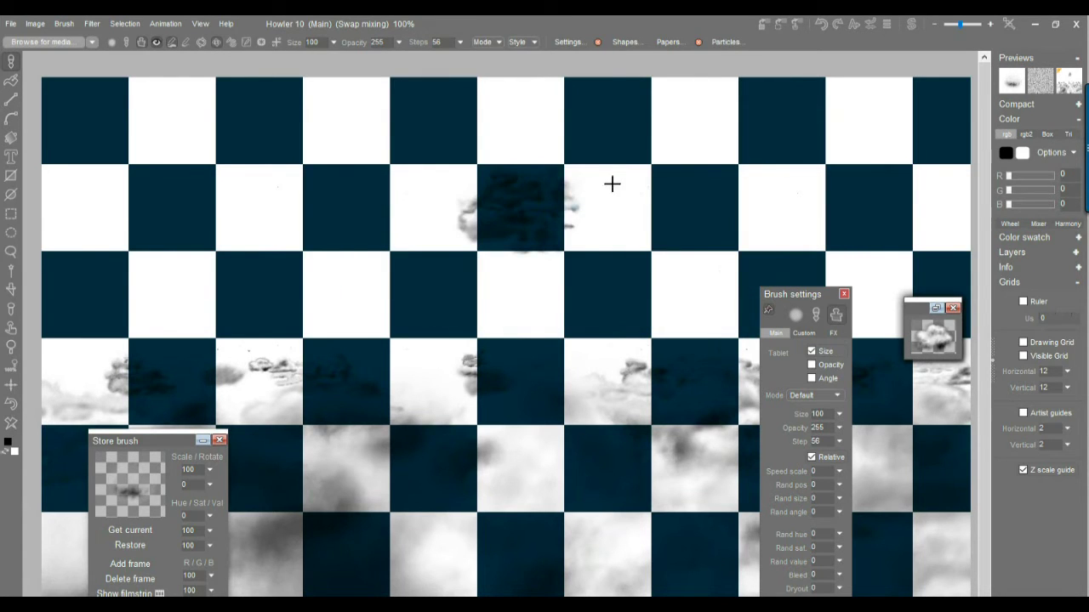
click(596, 203)
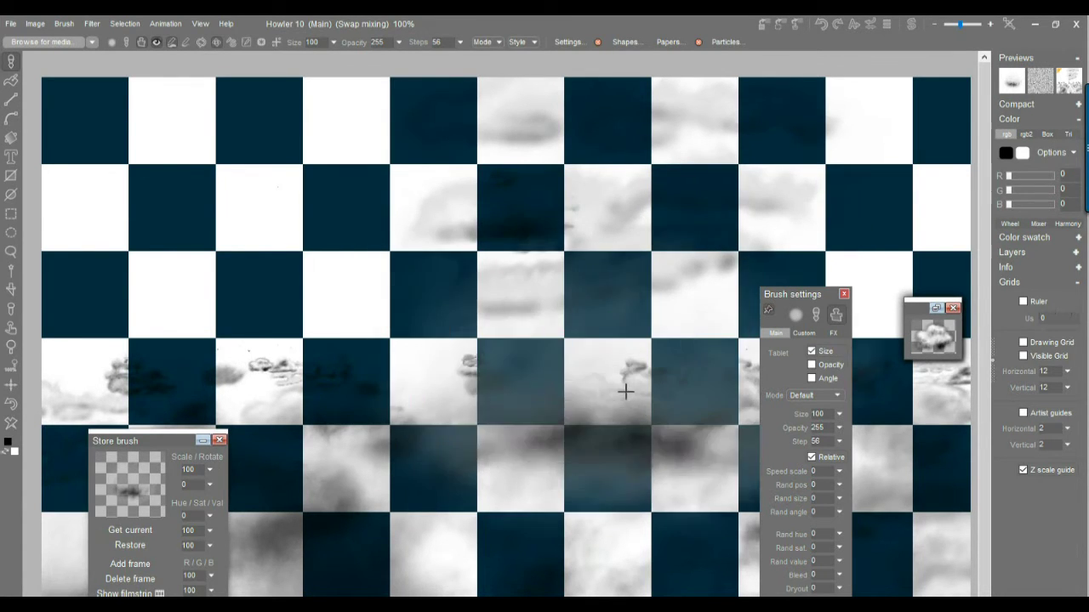
mouse_move(602, 376)
mouse_down()
mouse_move(550, 347)
mouse_move(515, 300)
mouse_move(444, 305)
mouse_move(455, 277)
mouse_up()
key(ctrl+z)
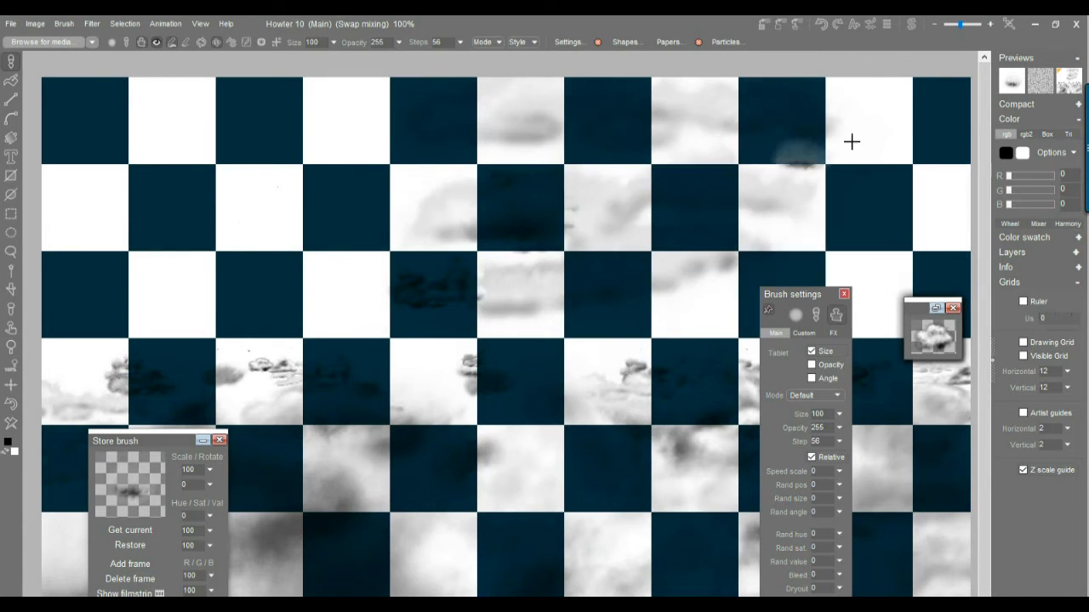
click(1074, 83)
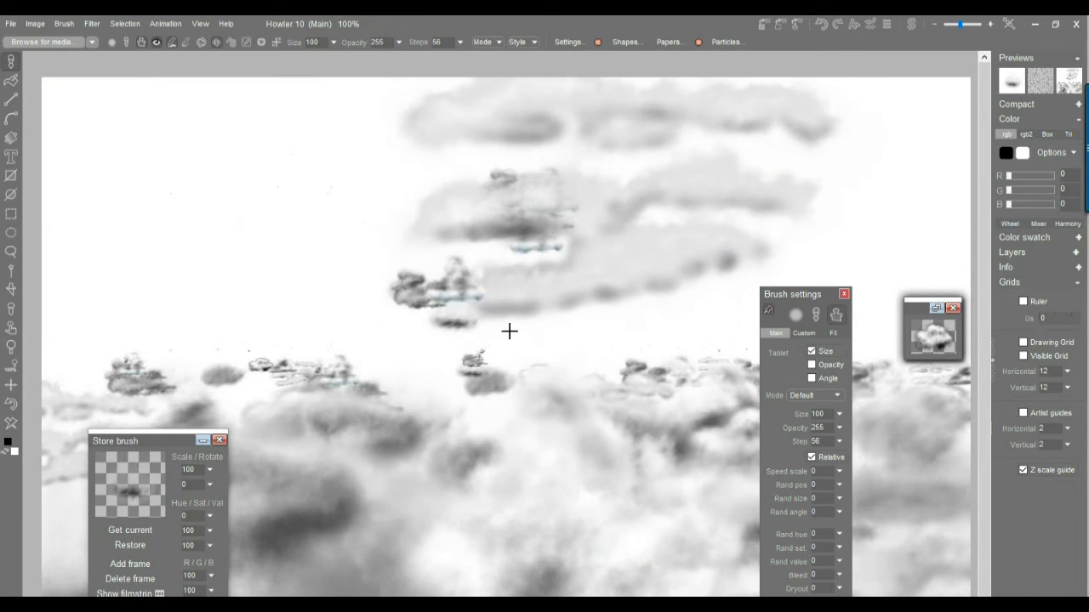
Step: Move the Brush settings panel to the left-centre of the canvas and undo the stray cloud strokes
mouse_move(815, 290)
mouse_down()
mouse_move(849, 219)
mouse_move(847, 248)
mouse_move(816, 252)
mouse_move(265, 142)
mouse_move(127, 143)
mouse_up()
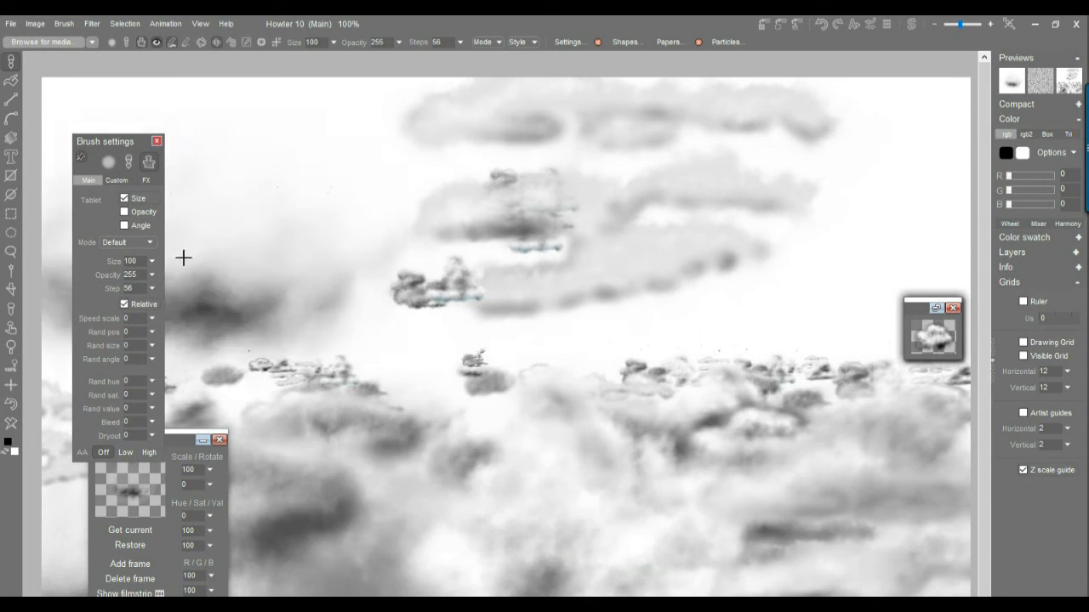
drag(122, 142, 354, 221)
key(ctrl+z)
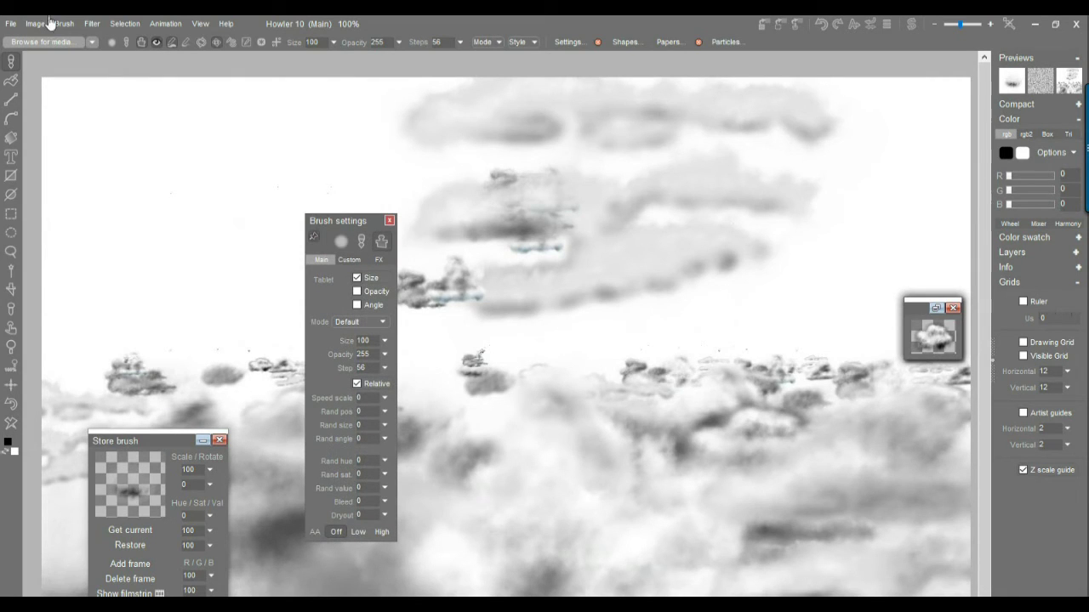
Step: Open the media browser's Foliage category, enlarge the browser to several columns and go to its last brushes
click(47, 43)
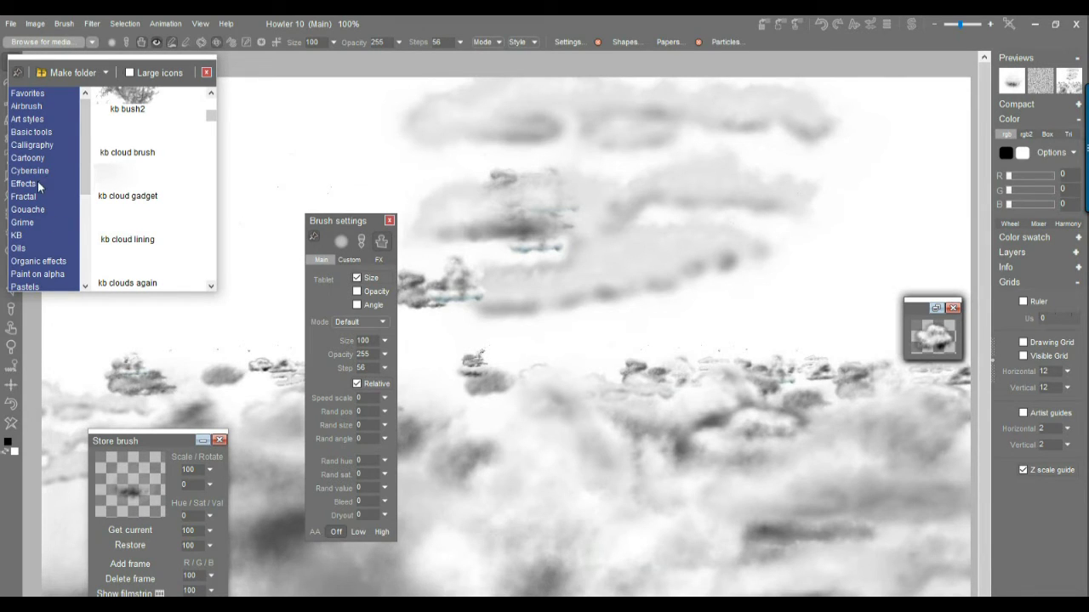
click(86, 219)
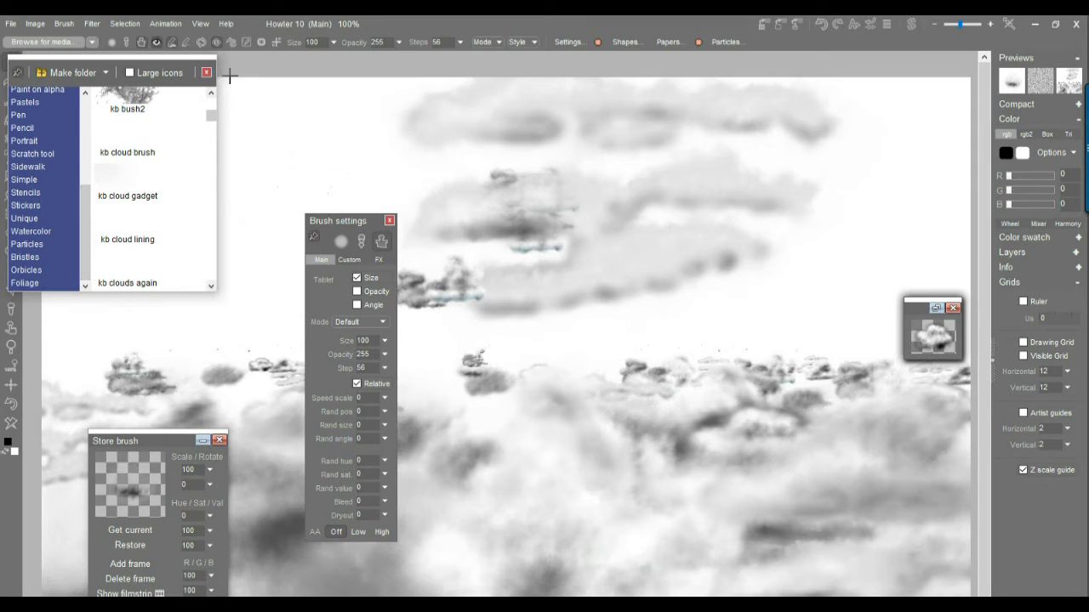
click(26, 283)
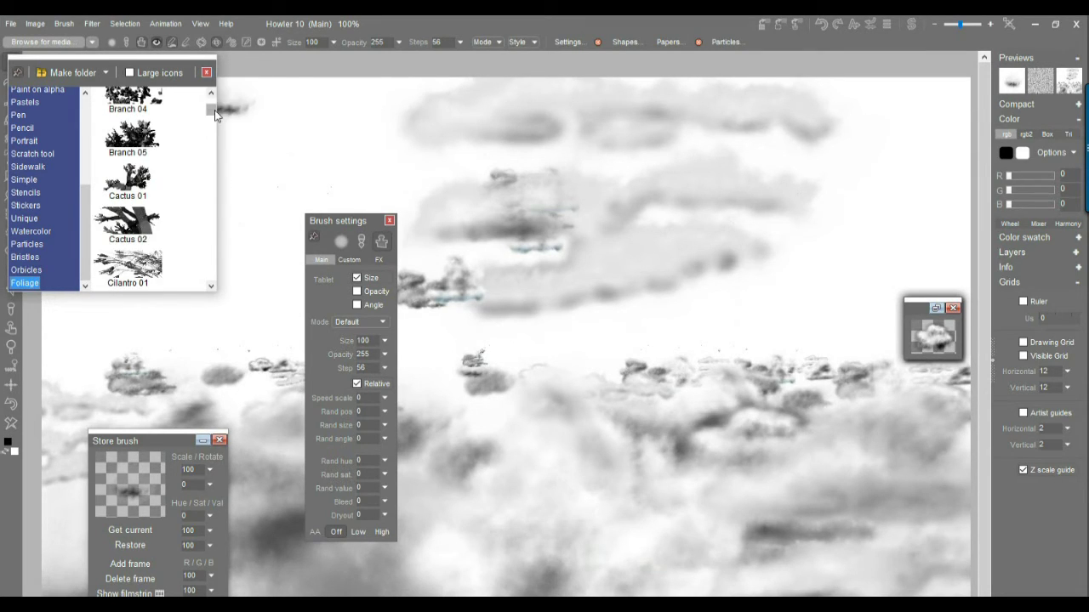
drag(214, 109, 201, 203)
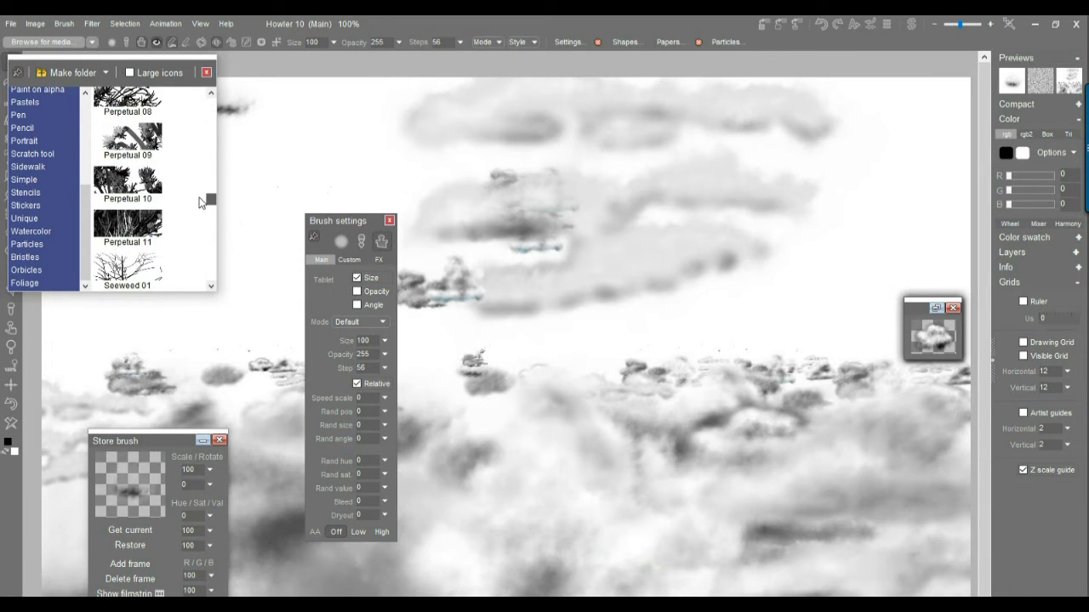
click(212, 295)
mouse_move(211, 289)
mouse_down()
mouse_move(352, 452)
mouse_move(371, 502)
mouse_up()
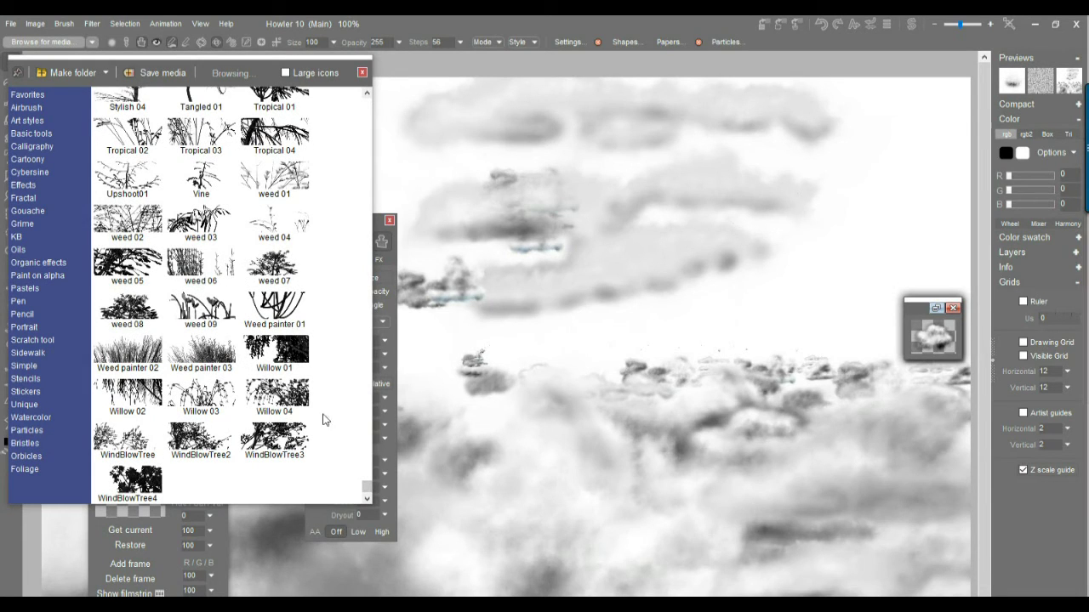
scroll(367, 289, up, 1)
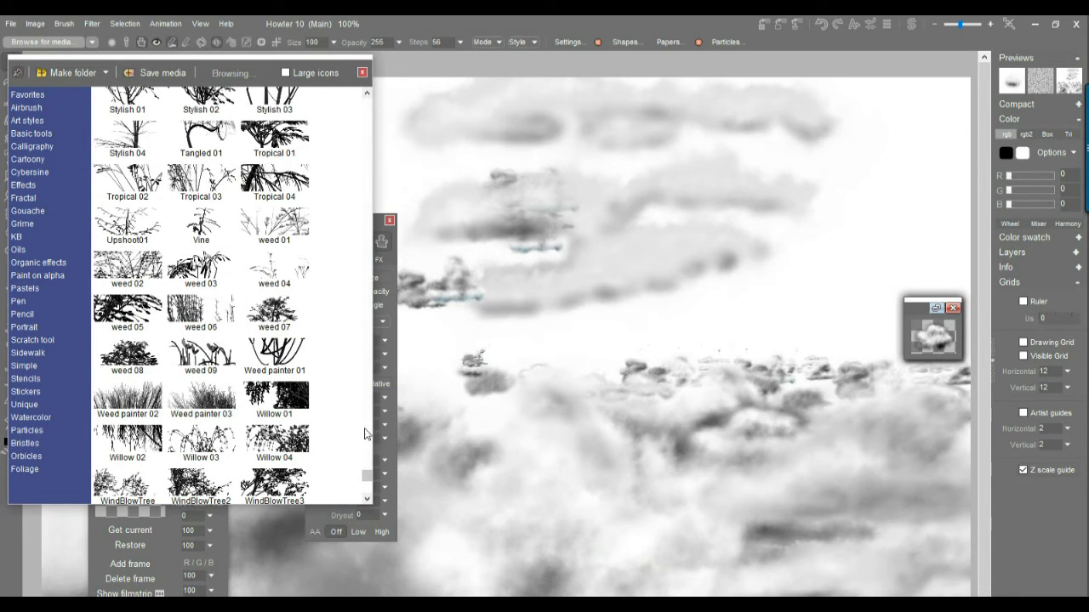
mouse_move(369, 481)
mouse_down()
mouse_move(360, 161)
mouse_move(350, 502)
mouse_move(352, 182)
mouse_move(354, 422)
mouse_move(367, 493)
mouse_up()
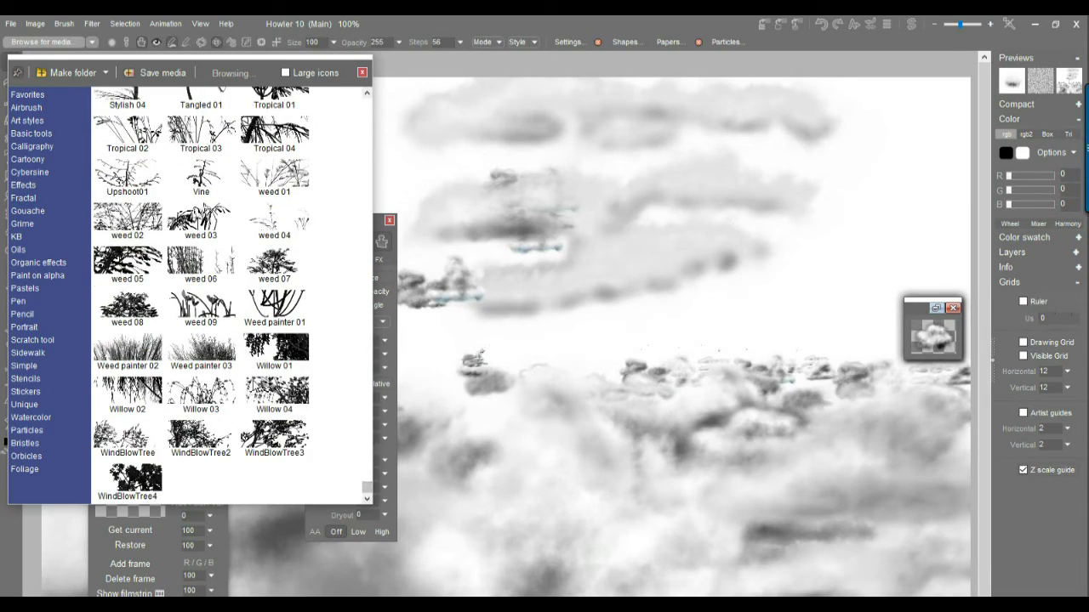
Step: Plant small red-leaved trees on the horizon, among the clouds and in the sky, plus one much larger tree
click(693, 355)
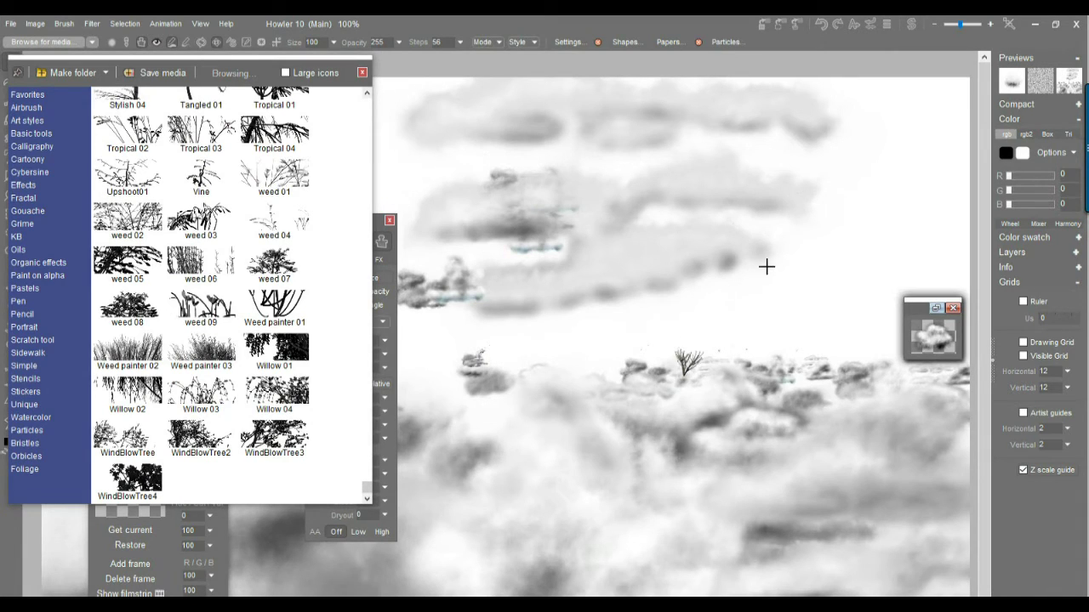
click(605, 491)
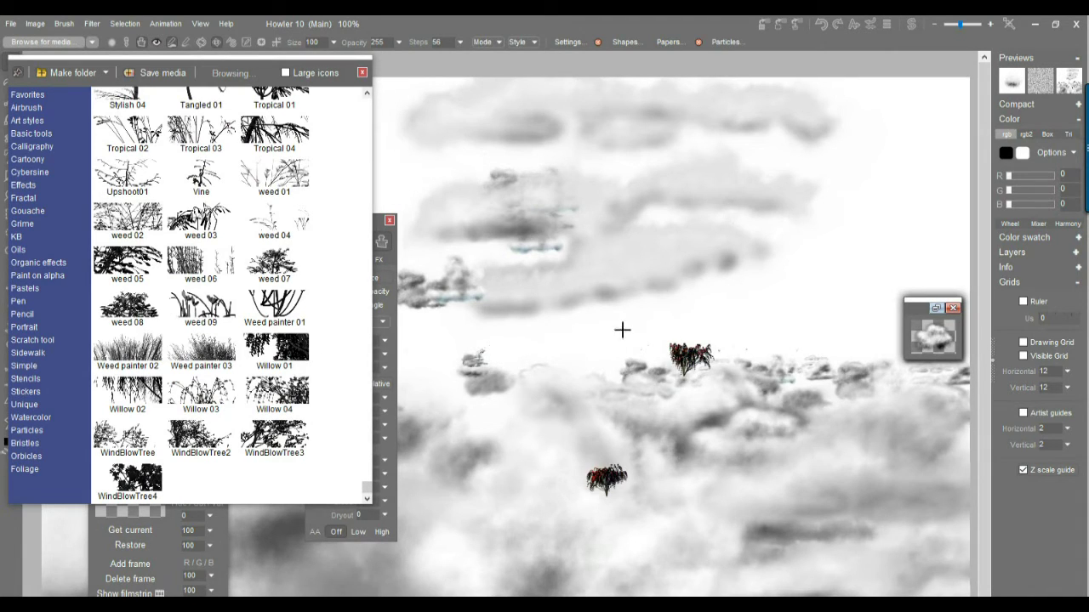
click(553, 383)
click(564, 295)
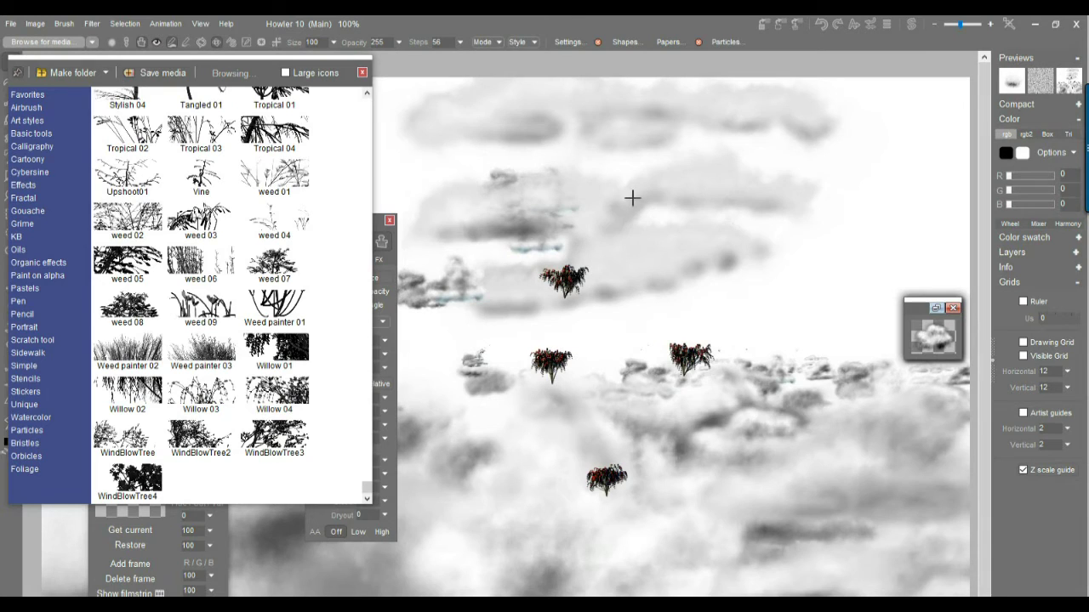
click(602, 313)
click(722, 321)
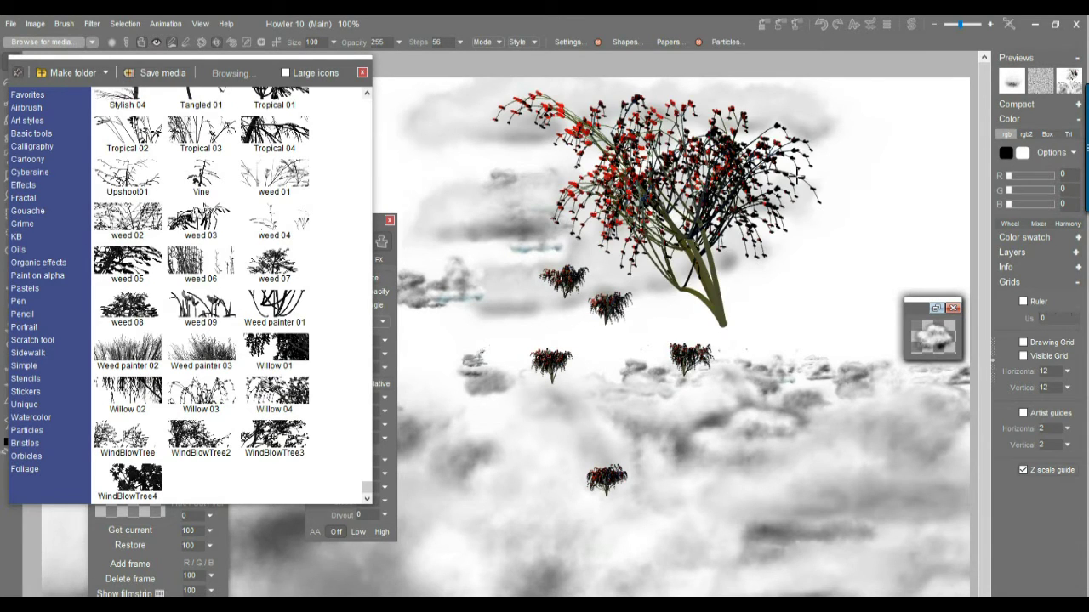
Step: Plant two more large red-leaved trees and one small one across the right half of the Main image
click(821, 411)
click(728, 507)
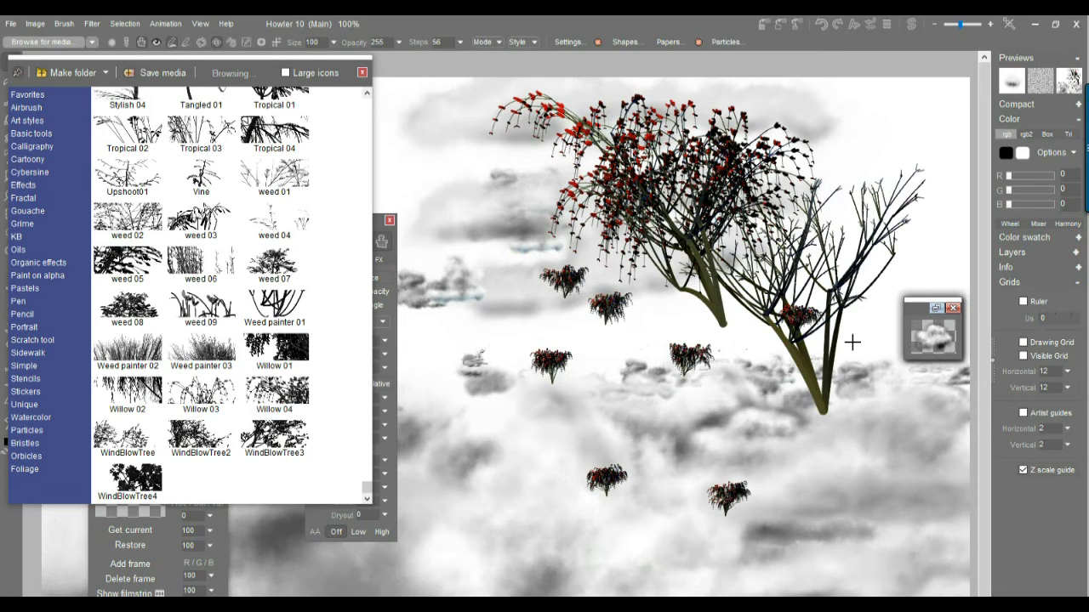
click(709, 468)
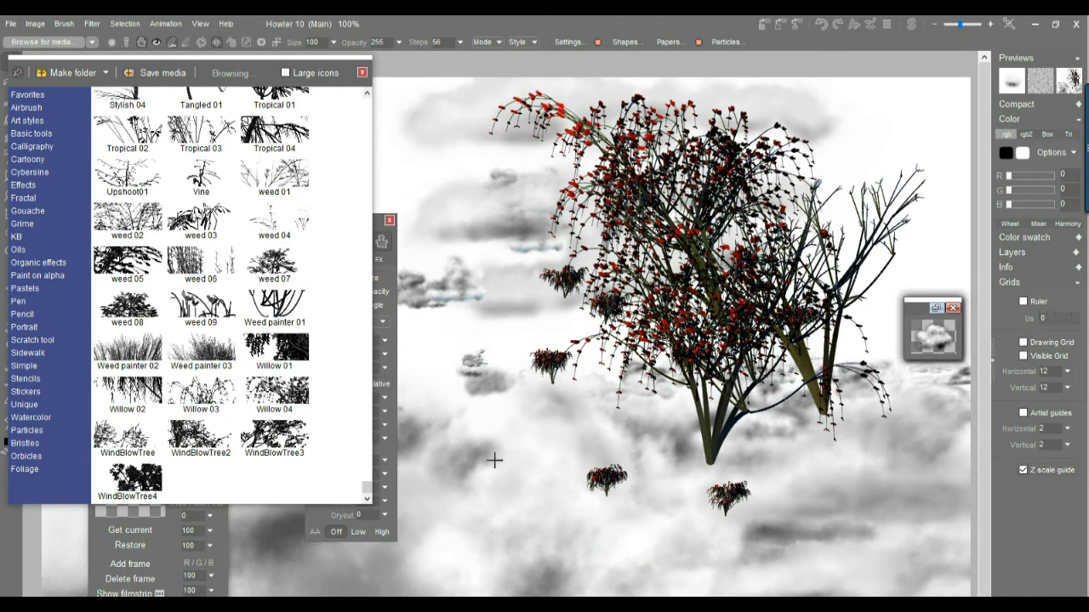
Step: Move the media browser lower, narrow it to a single column of brushes and close the Brush settings panel
drag(191, 63, 189, 138)
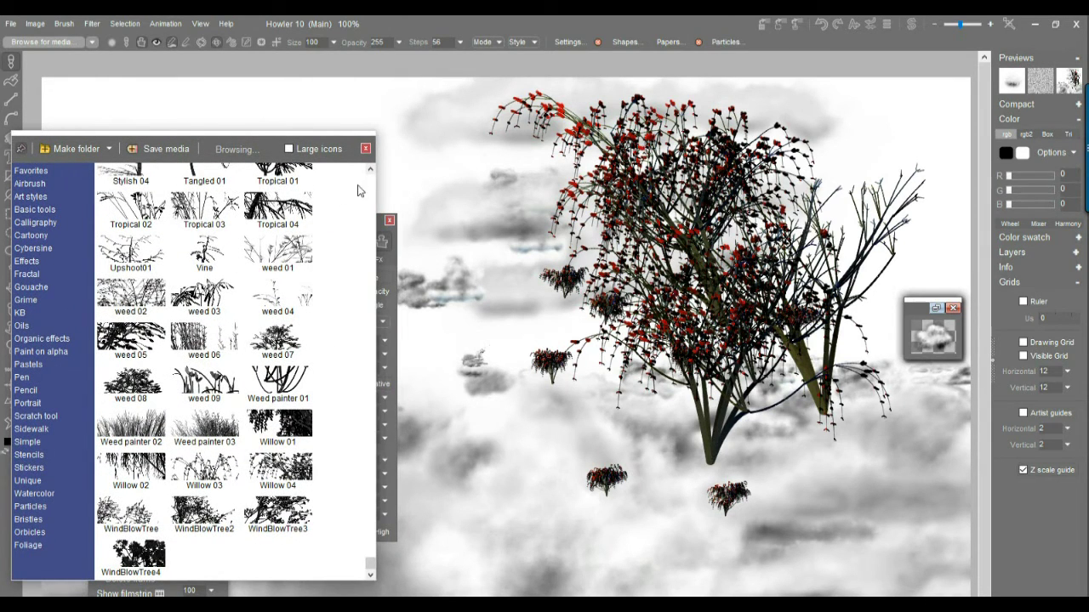
drag(377, 184, 219, 191)
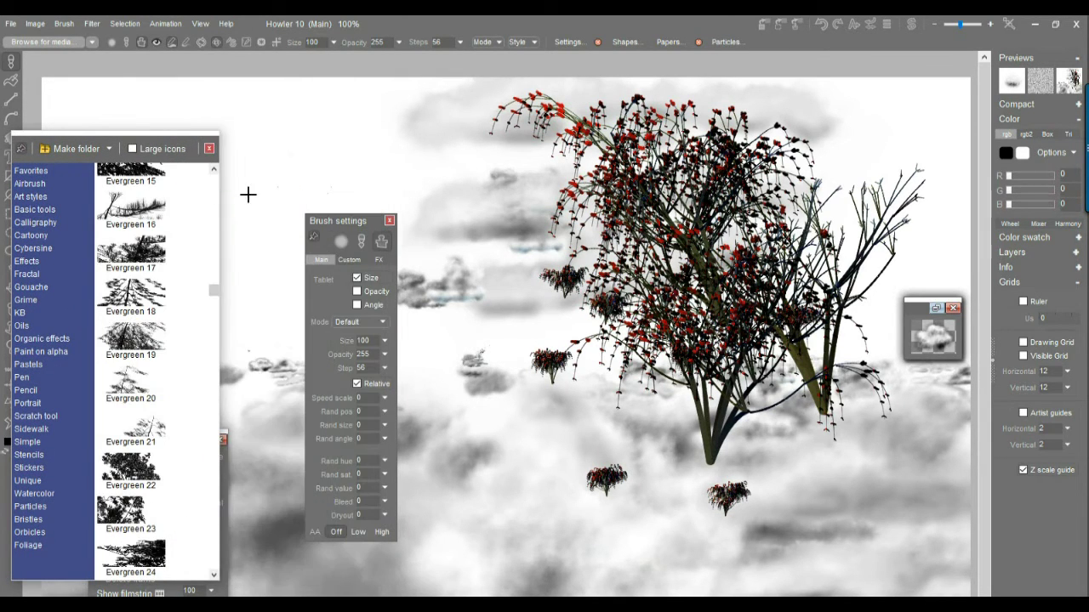
click(390, 221)
Step: Plant large red-leaved trees in the upper-left sky and several small ones just below them
click(372, 259)
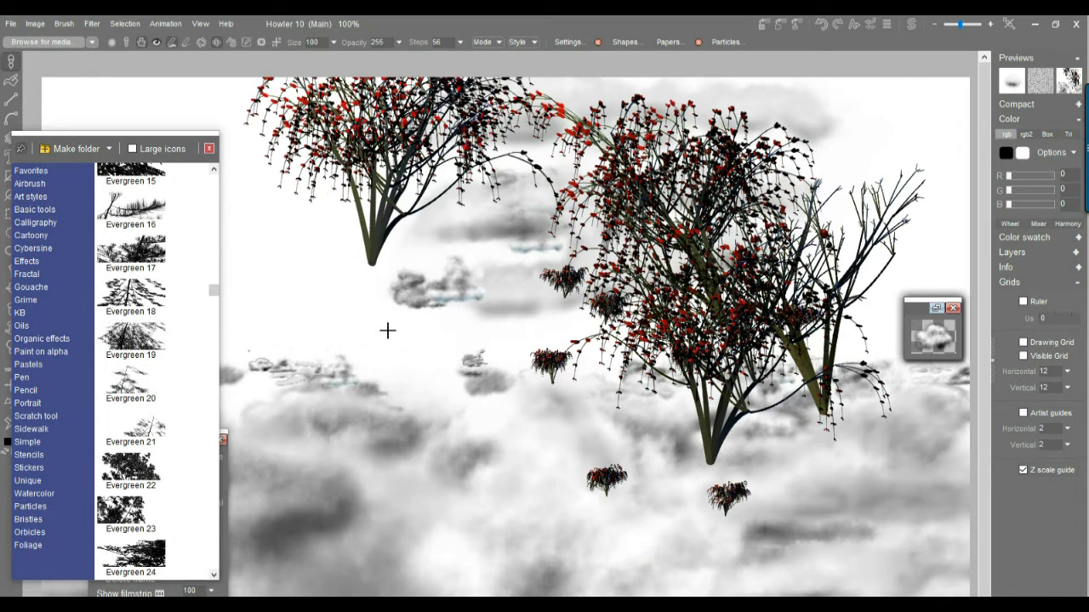
click(449, 300)
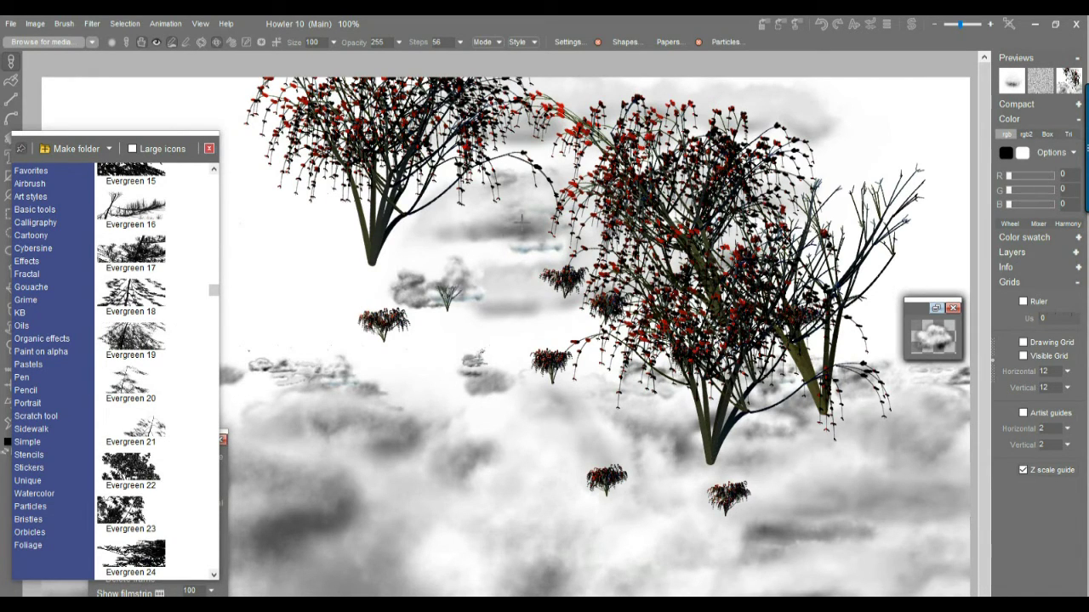
click(446, 266)
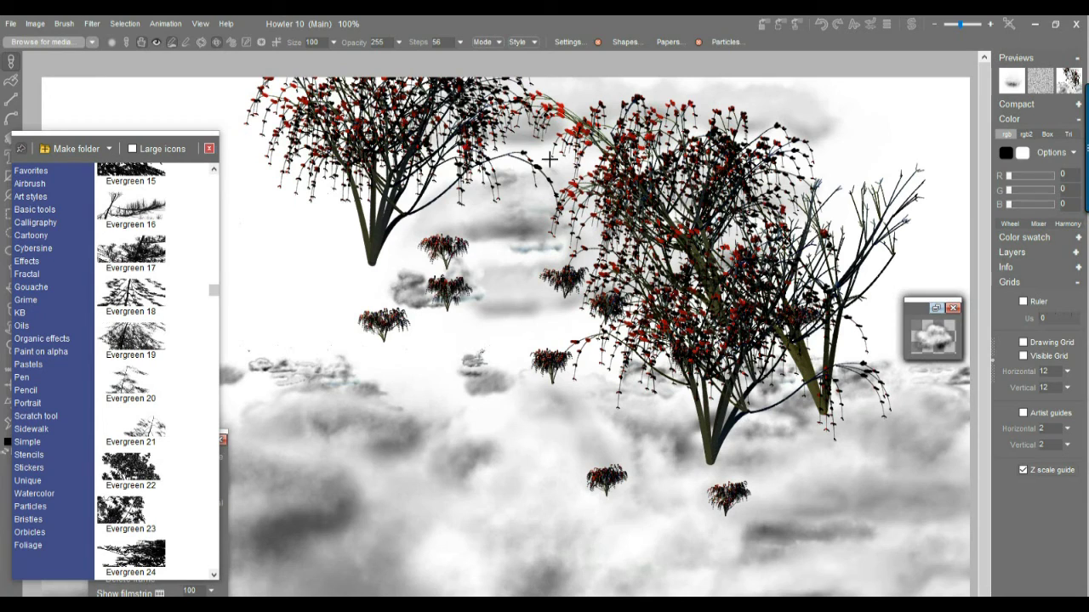
click(401, 280)
click(377, 301)
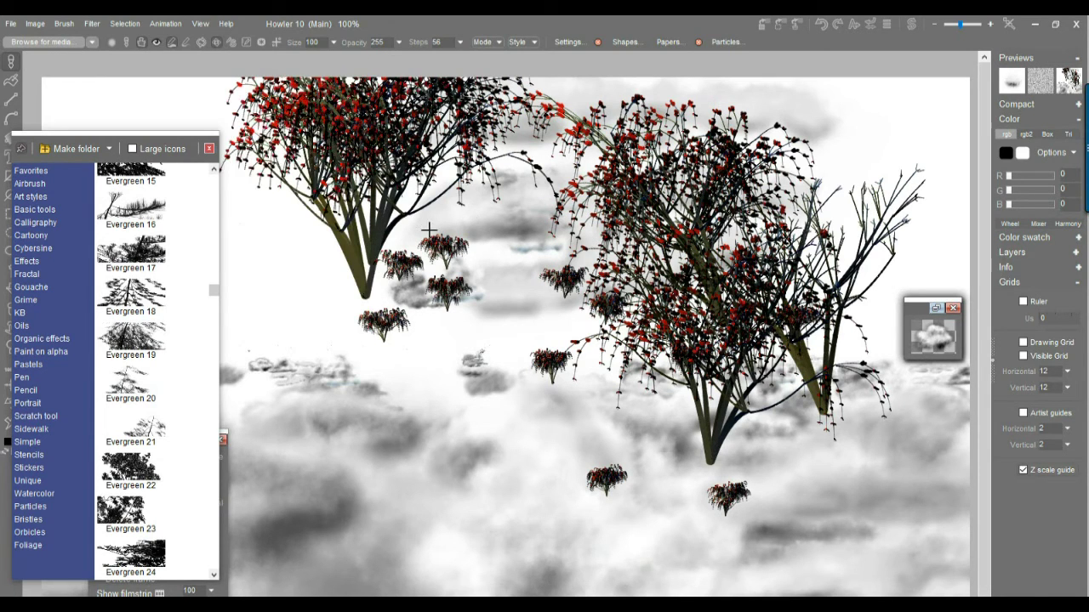
click(305, 308)
click(311, 355)
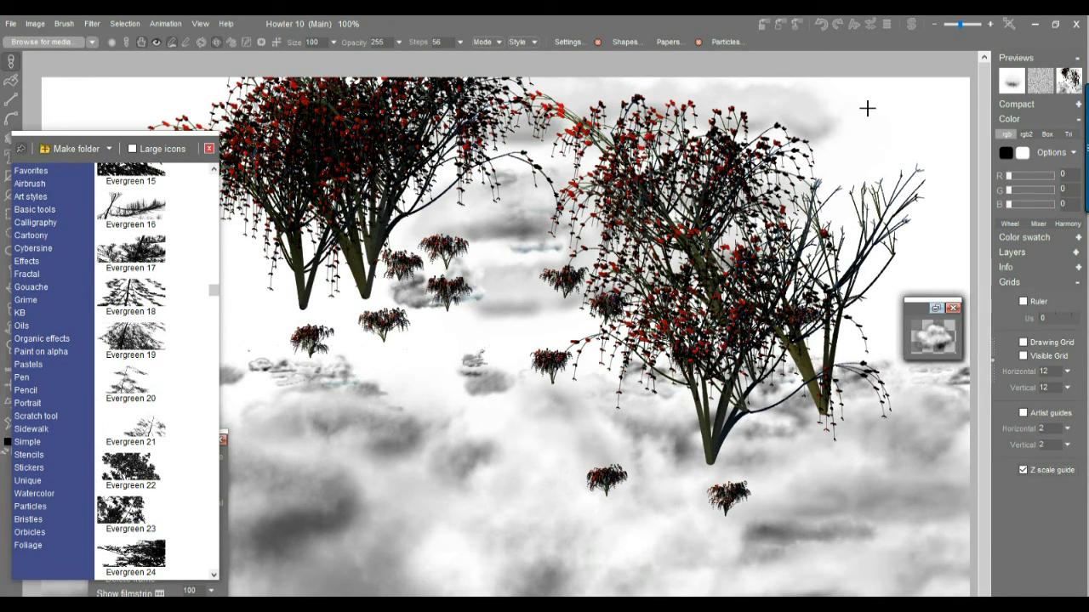
Step: Turn on mixing with the checkerboard Swap image, plant four large and three small trees around mid-canvas, and turn mixing off
click(1075, 83)
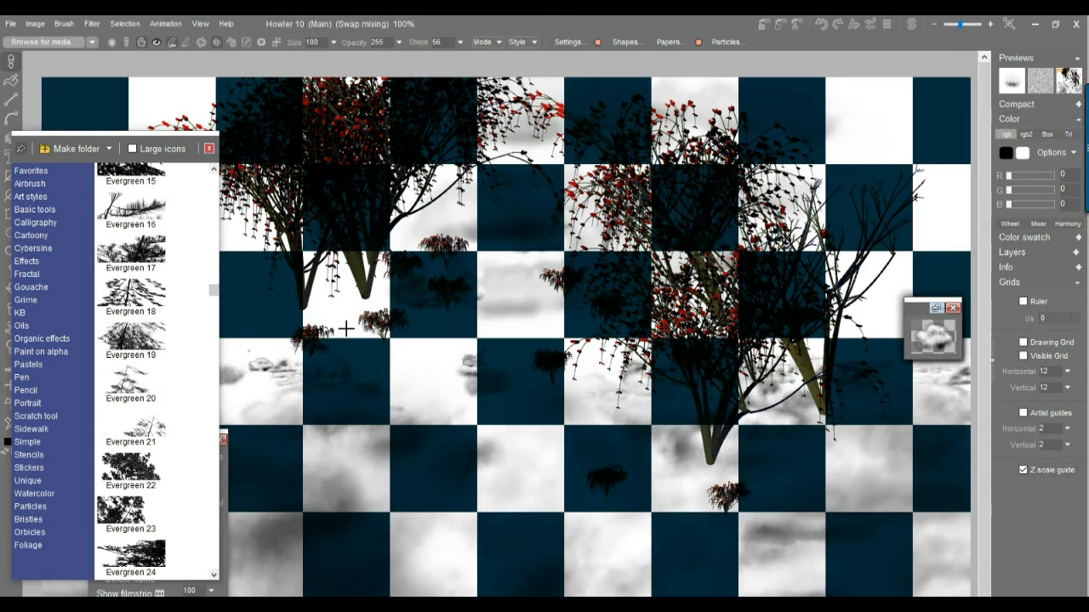
click(413, 390)
click(446, 410)
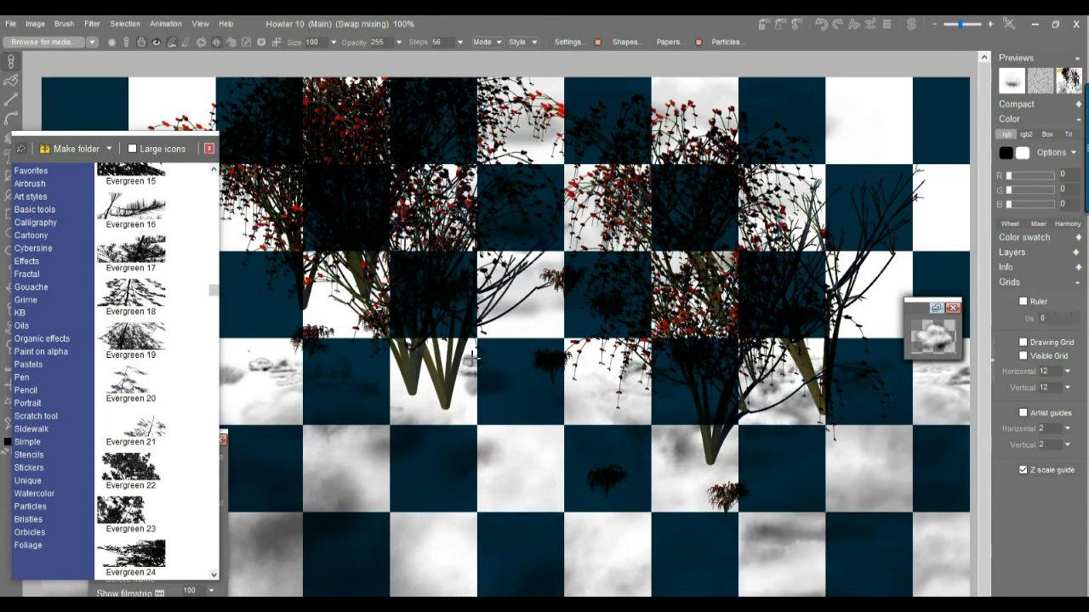
click(537, 459)
click(605, 461)
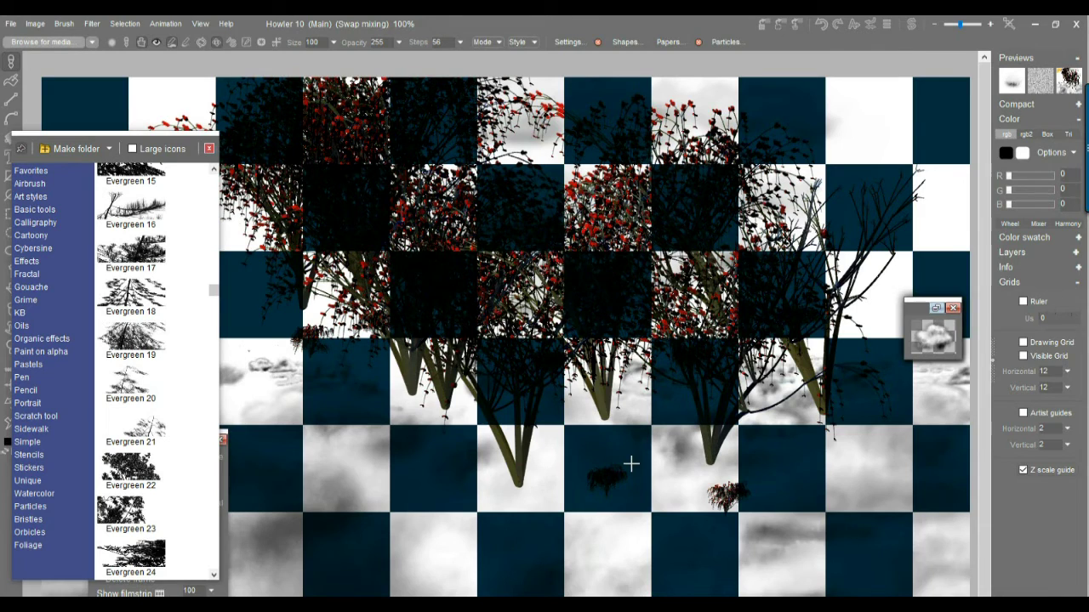
click(593, 430)
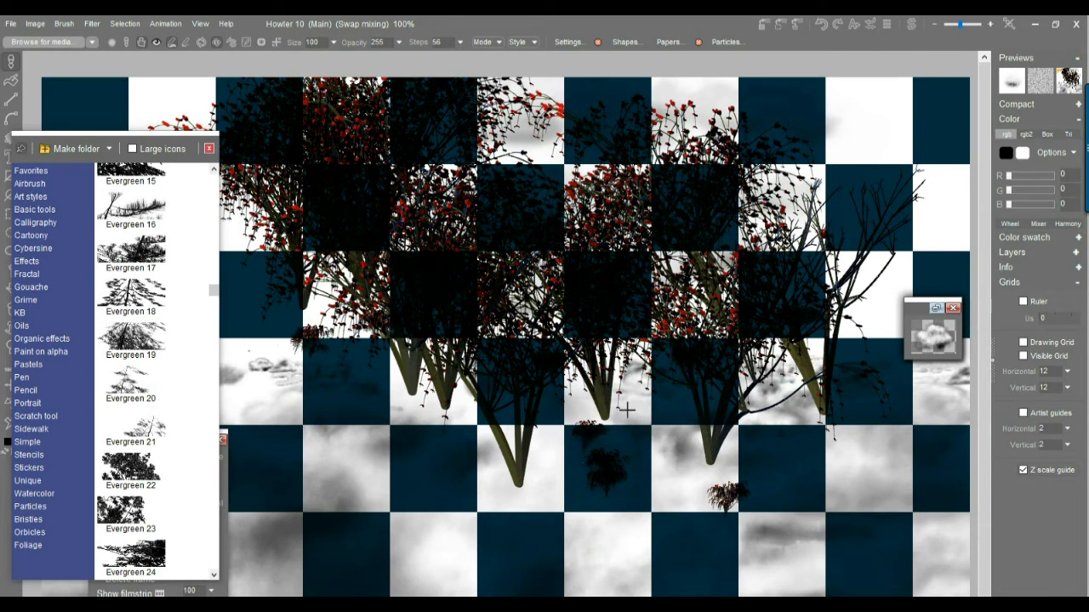
click(464, 452)
click(421, 440)
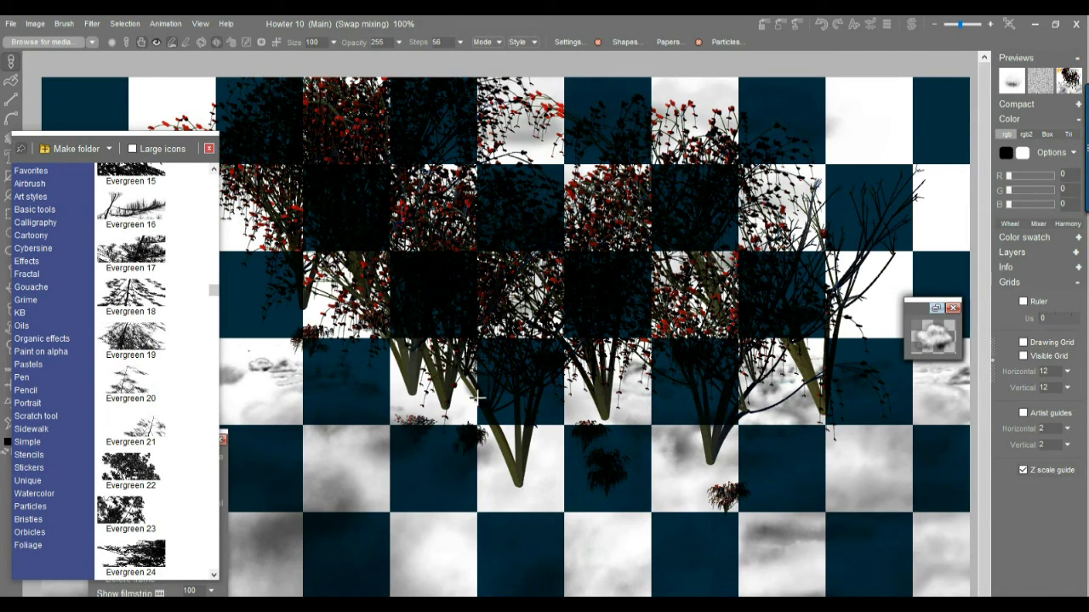
click(1009, 85)
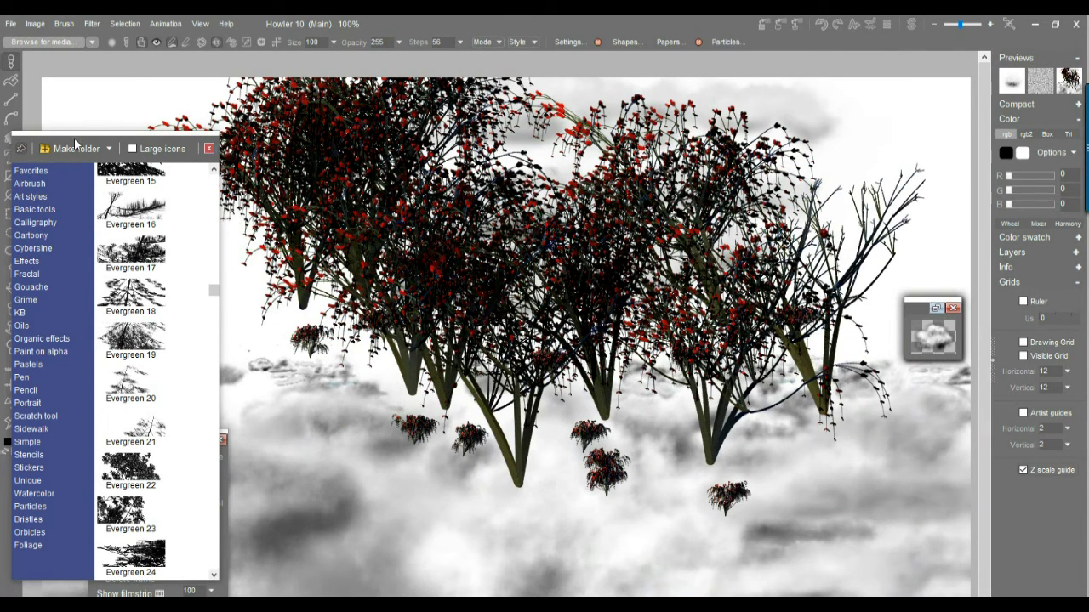
Step: Move the media browser clear of the tool column and switch from the Main image to the Swap image
mouse_move(75, 143)
mouse_down()
mouse_move(129, 141)
mouse_move(103, 168)
mouse_up()
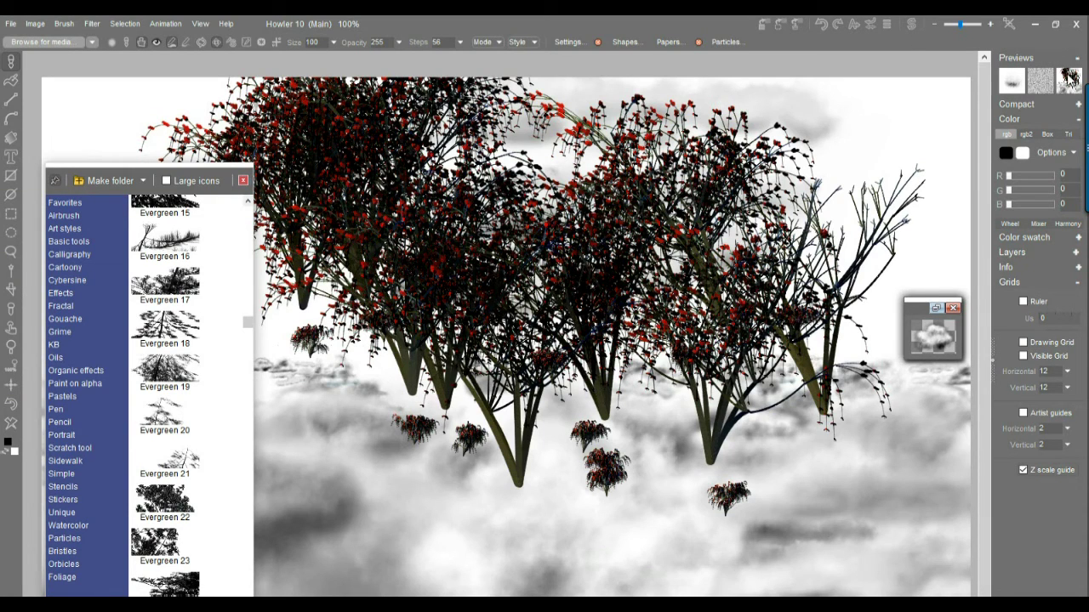
click(1069, 80)
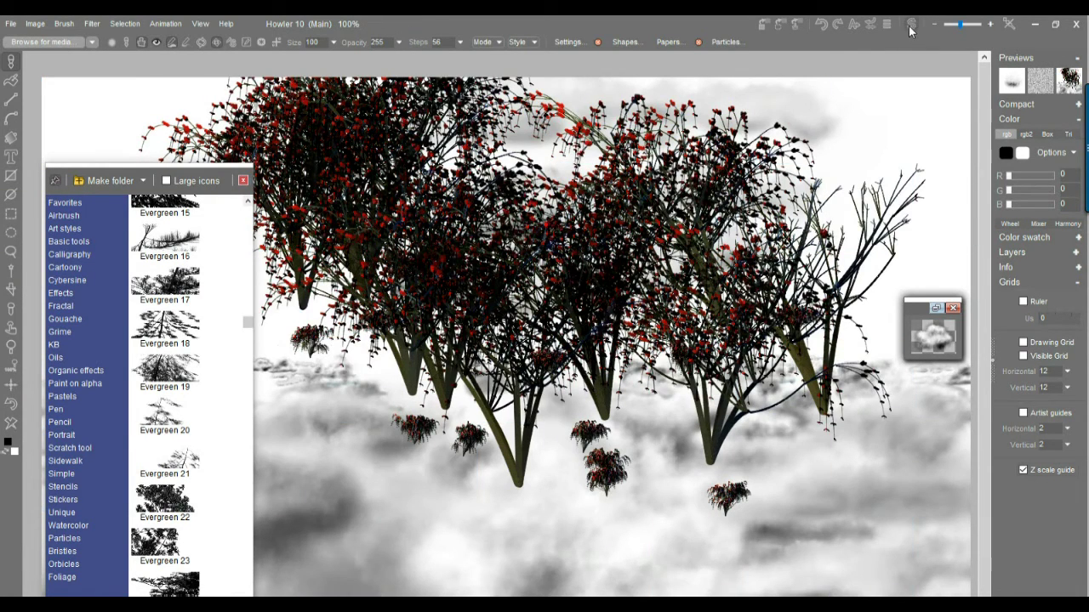
click(909, 27)
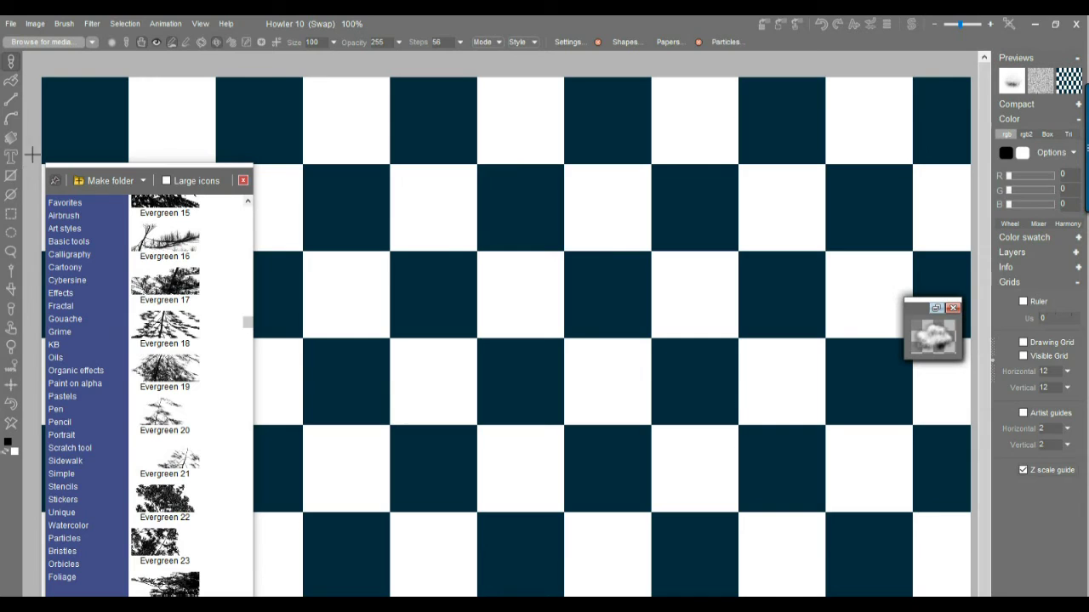
Step: Replace the Swap image's checkerboard with a linear gradient running from black at the top to white at the bottom
right_click(11, 137)
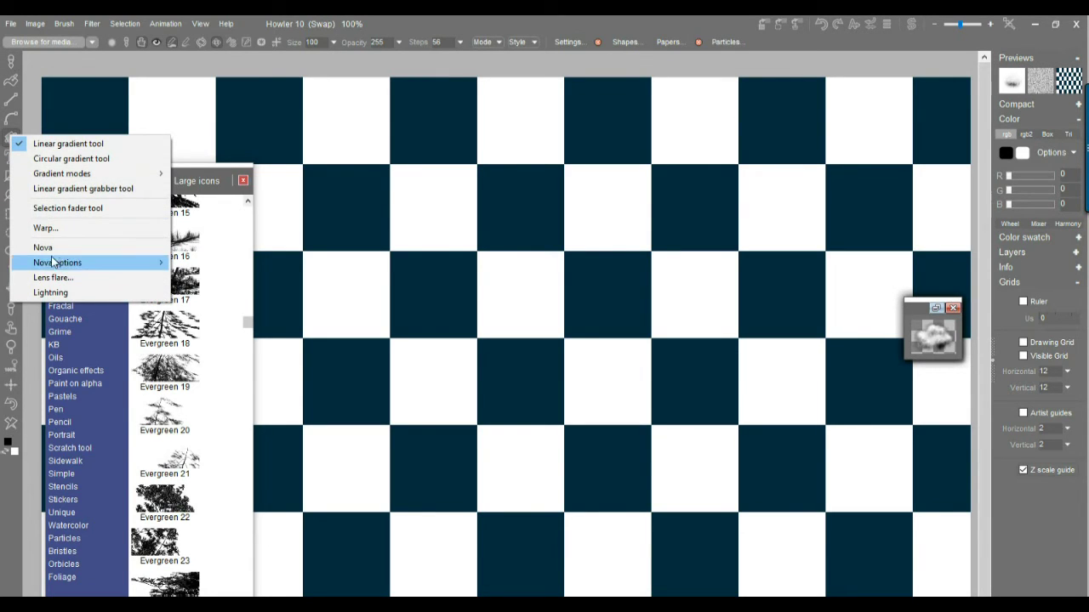
click(64, 144)
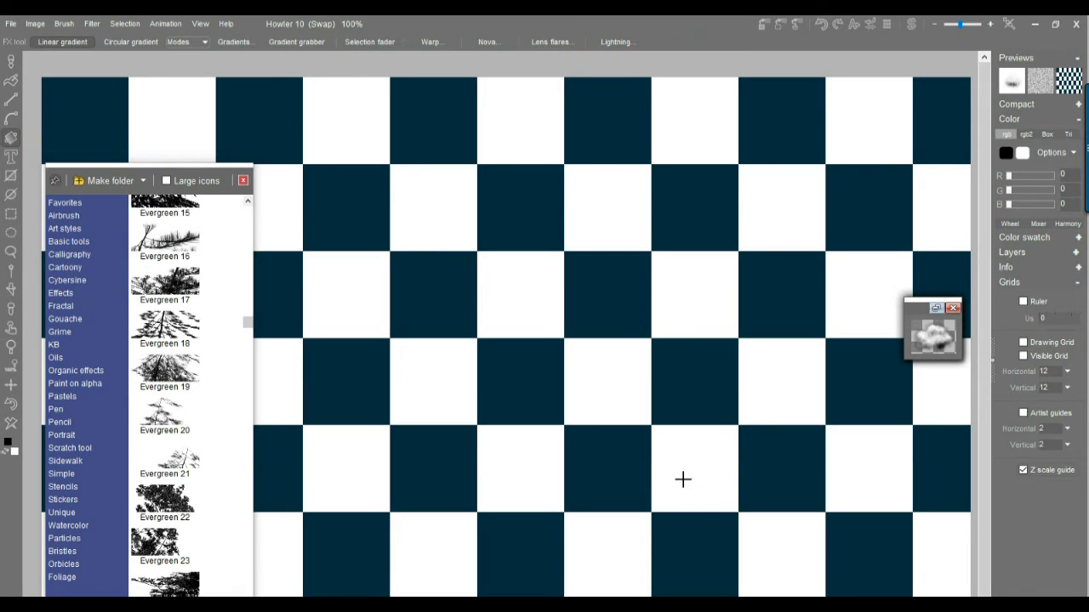
drag(676, 578, 627, 233)
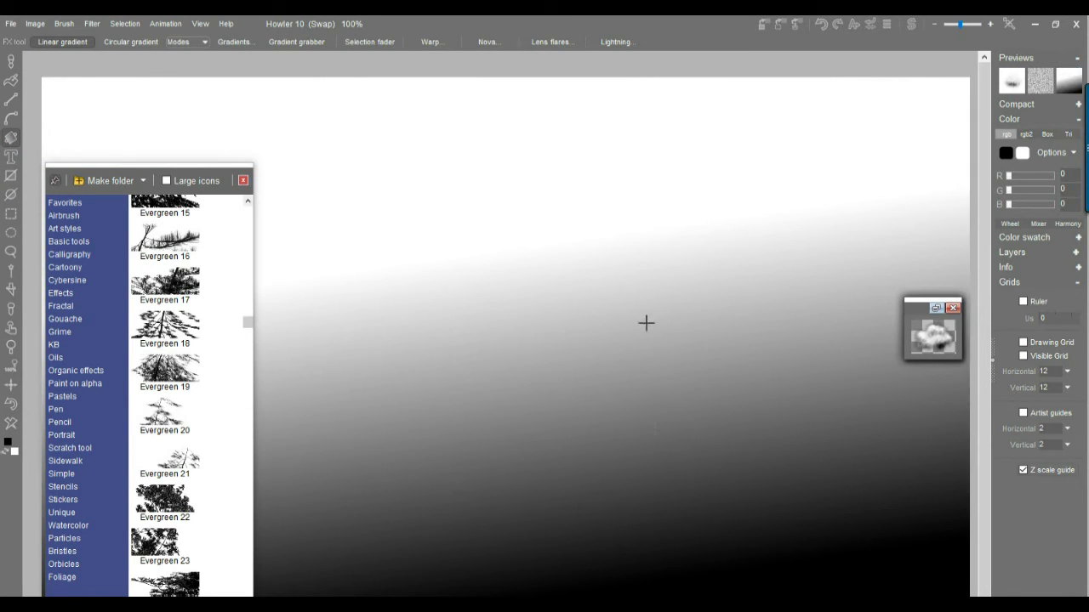
drag(562, 248, 552, 496)
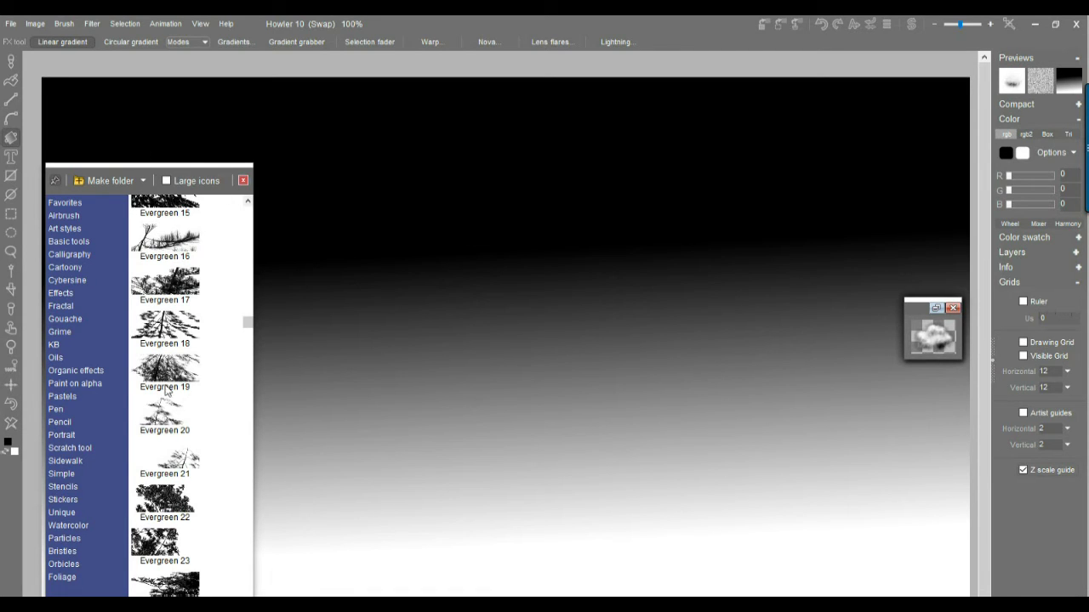
Step: Reactivate the brush tool, return to the Main image and clear it to white
click(10, 61)
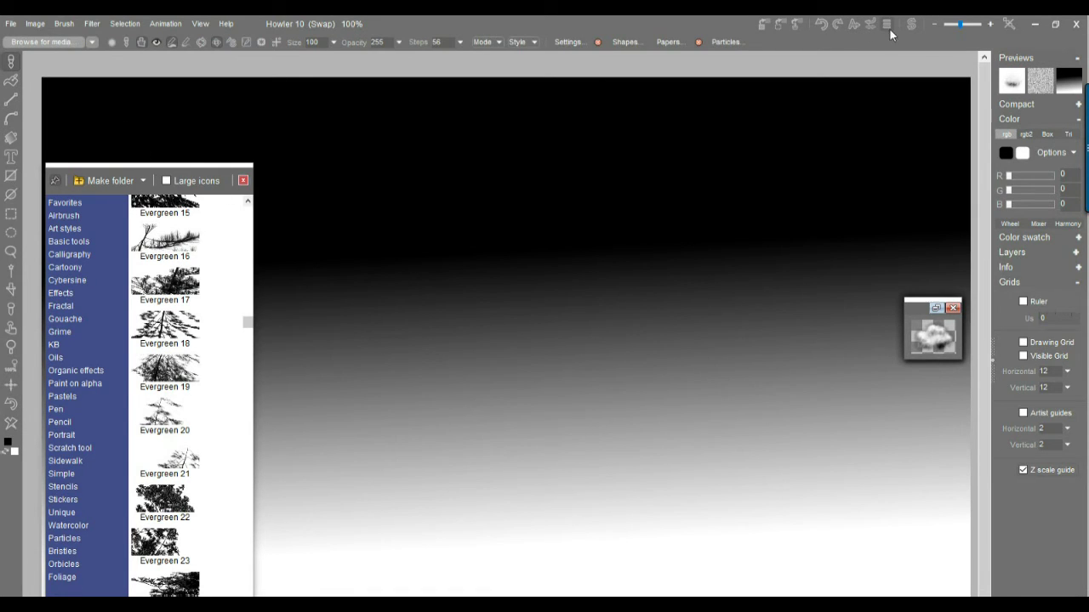
click(914, 23)
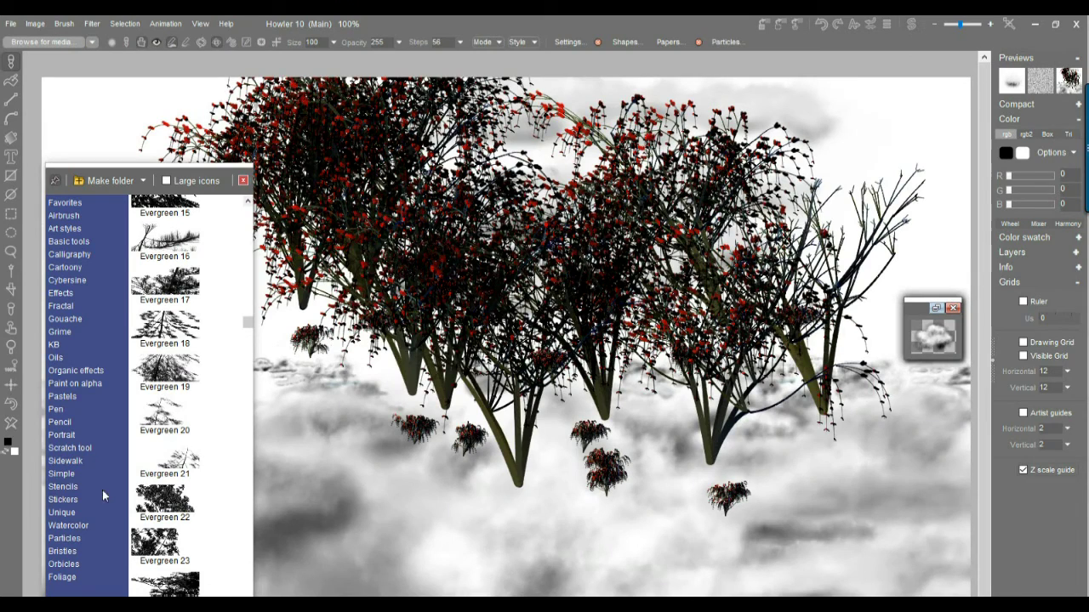
click(11, 424)
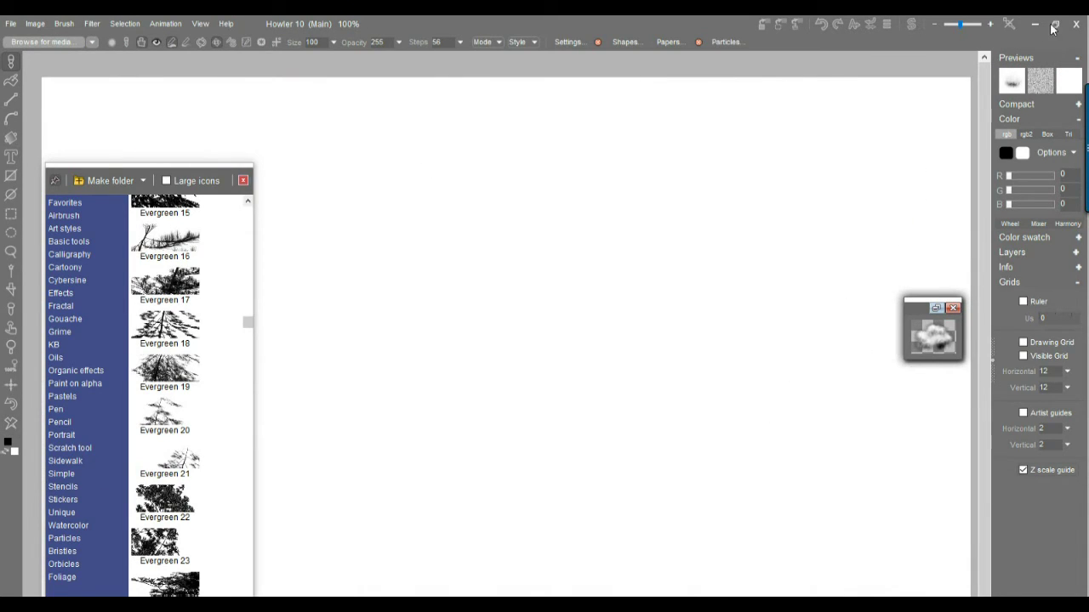
Step: Turn on mixing with the gradient Swap image and paint a group of clouds in the canvas's right half
click(1076, 80)
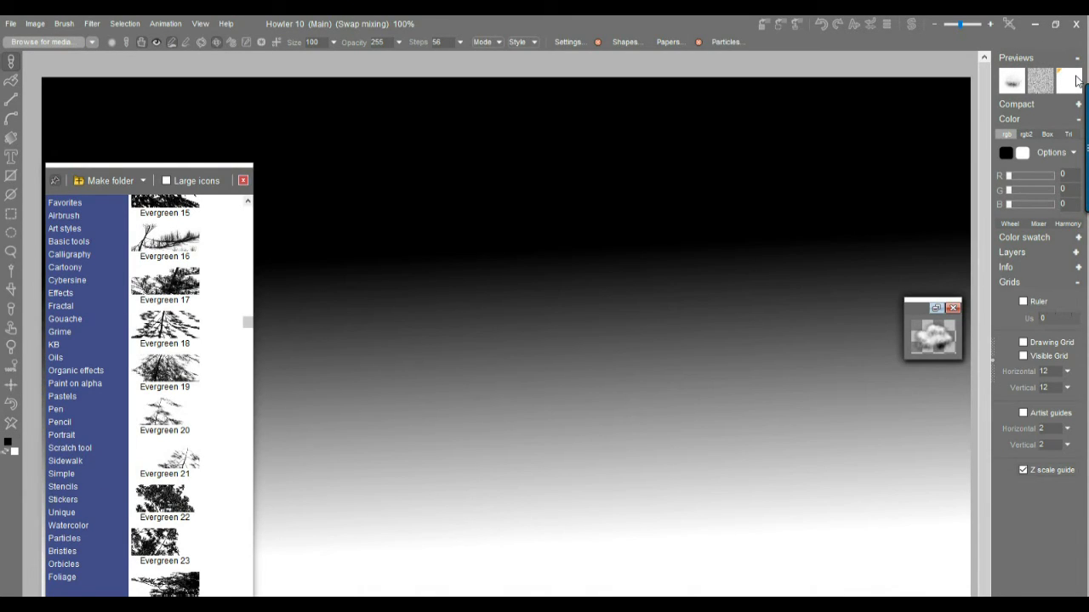
click(1074, 83)
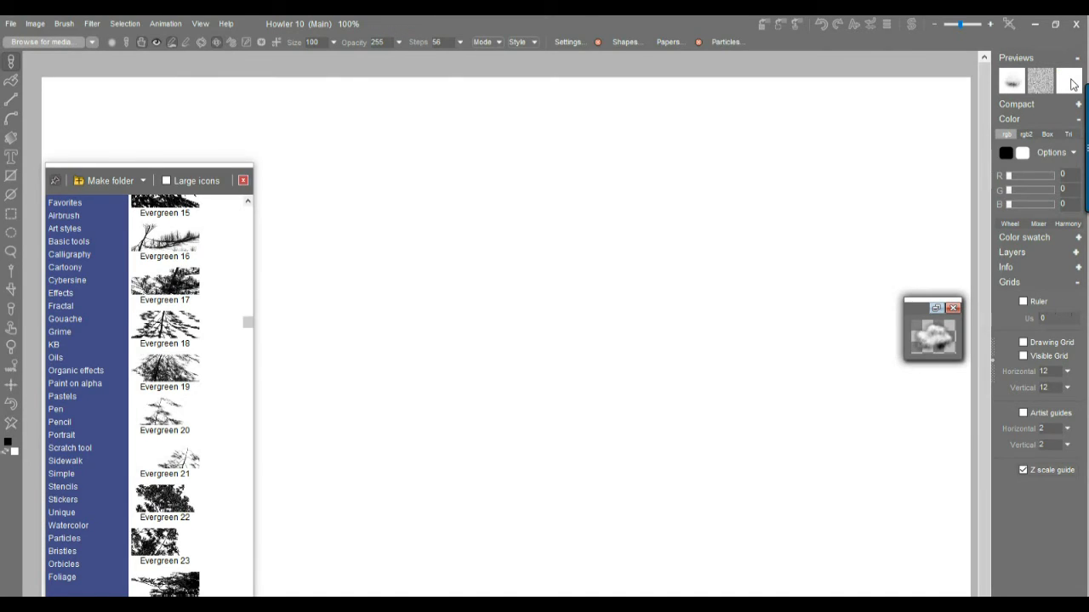
click(1073, 82)
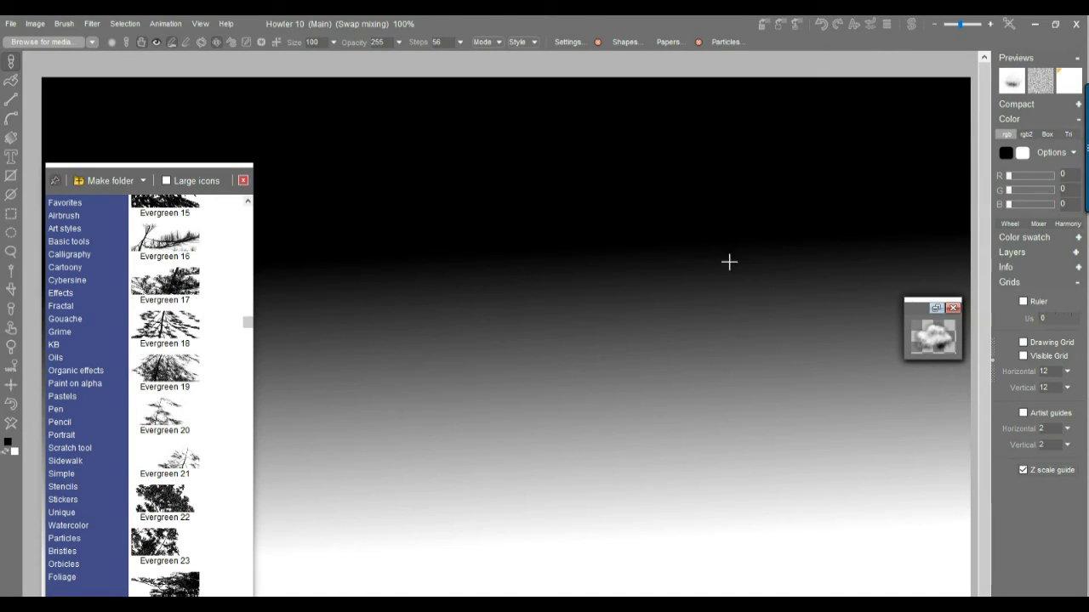
mouse_move(765, 459)
mouse_down()
mouse_move(863, 335)
mouse_move(855, 291)
mouse_up()
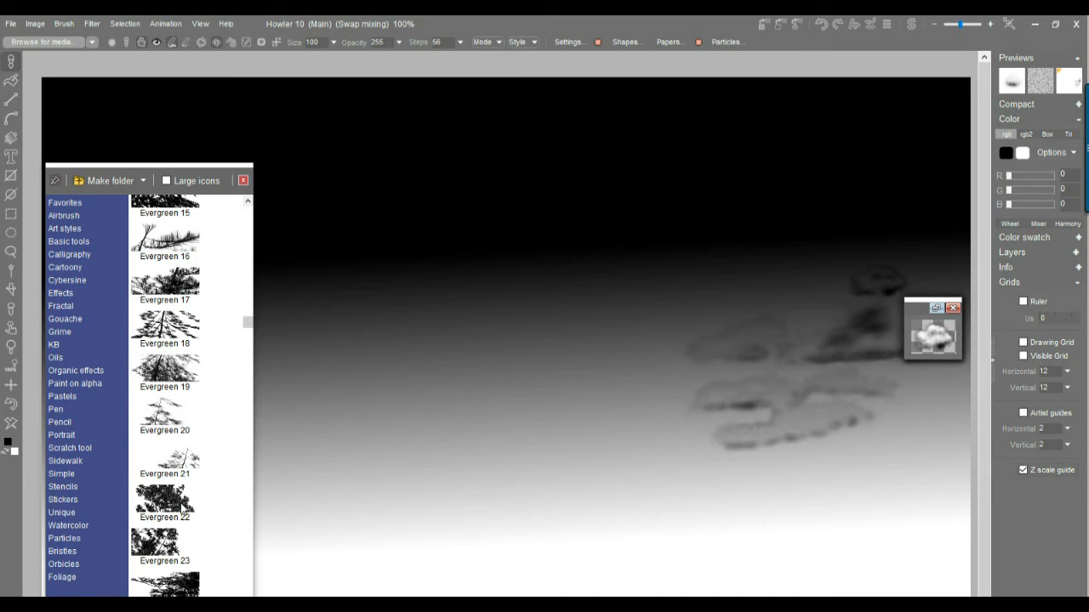
Step: From the last Foliage brushes, plant large green wind-blown and red-leaved trees across the foreground, plus two small trees farther back
drag(247, 320, 244, 605)
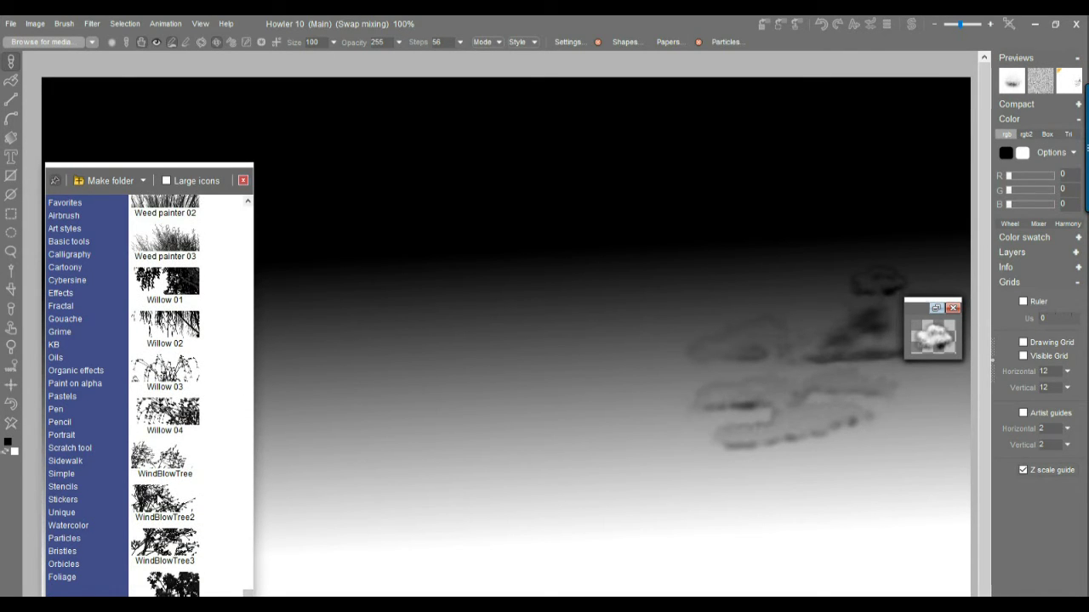
click(652, 482)
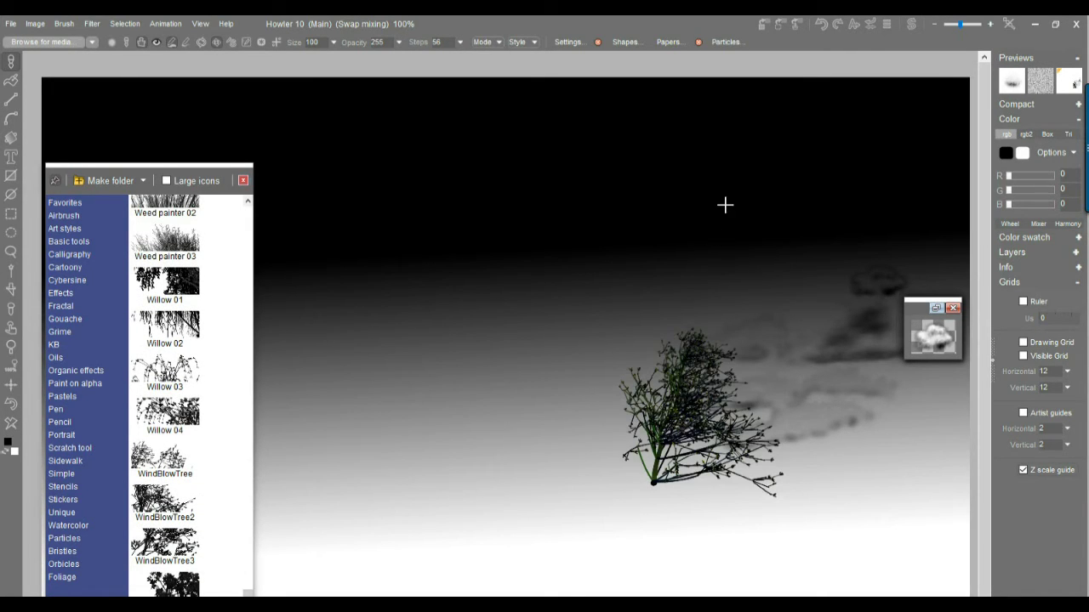
click(821, 523)
click(598, 327)
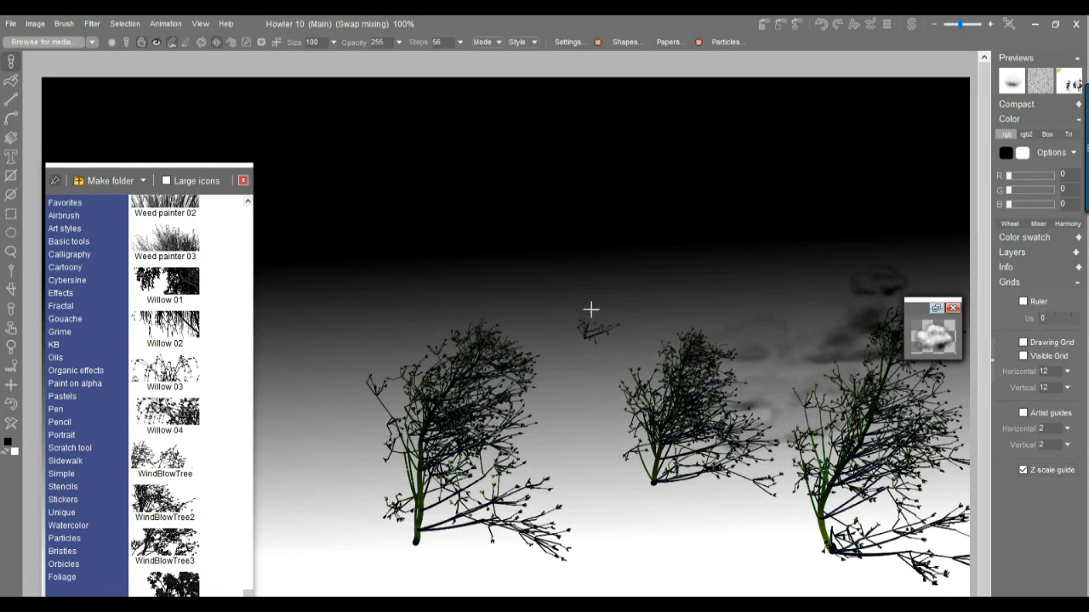
click(531, 300)
click(296, 394)
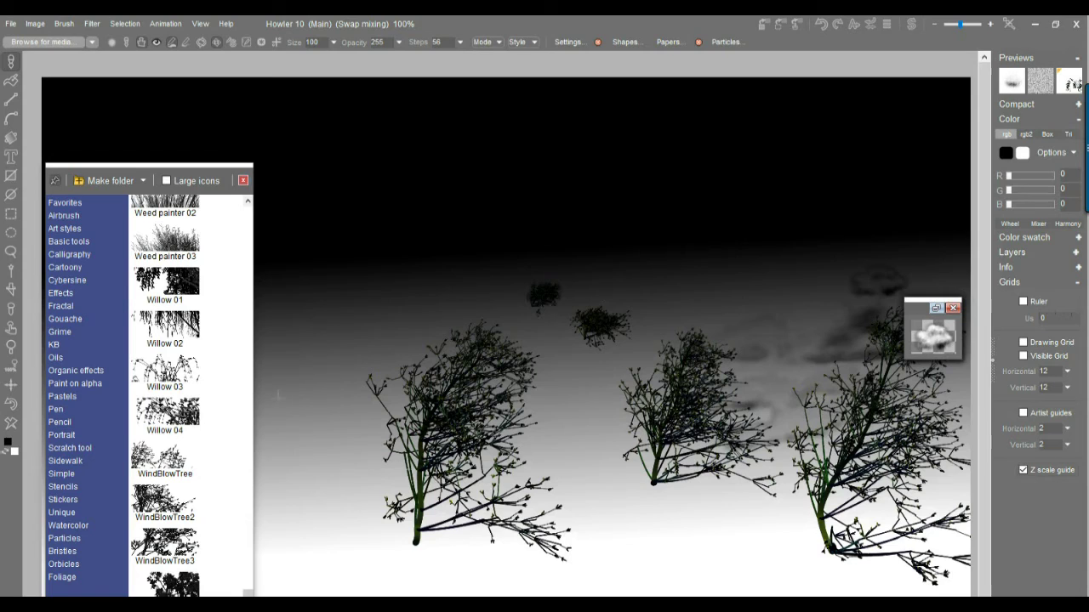
click(329, 559)
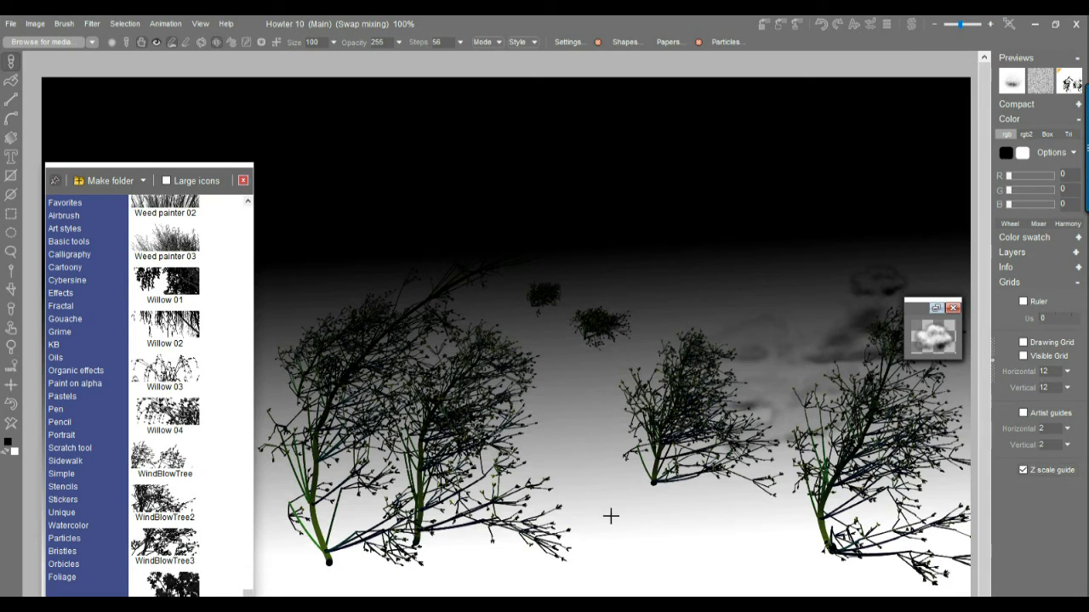
click(609, 557)
click(788, 470)
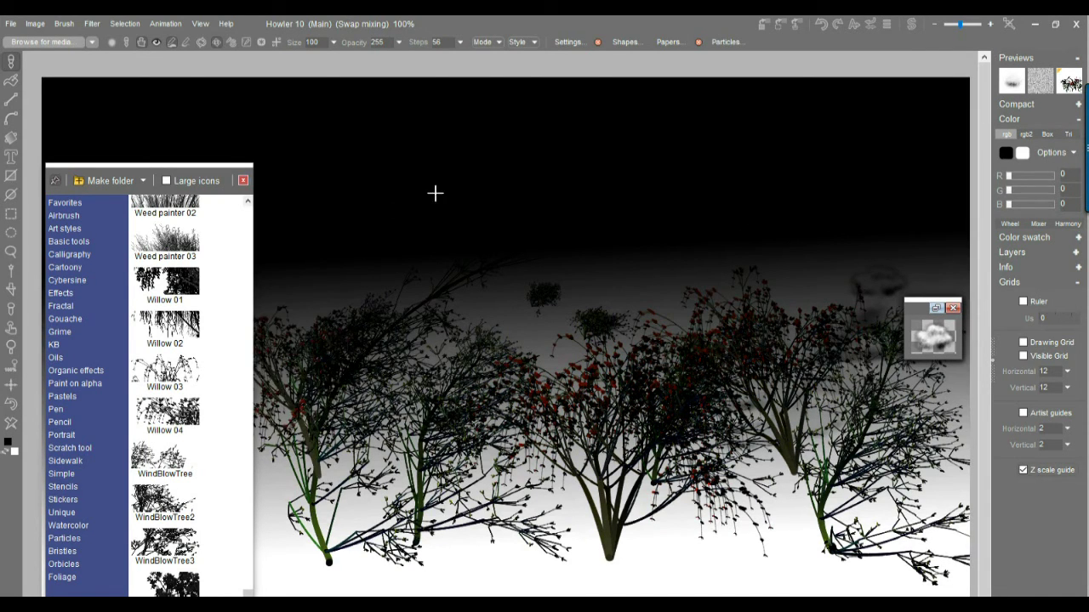
Step: Plant two more large red-leaved trees in the left half of the foreground and turn off Swap mixing
click(418, 570)
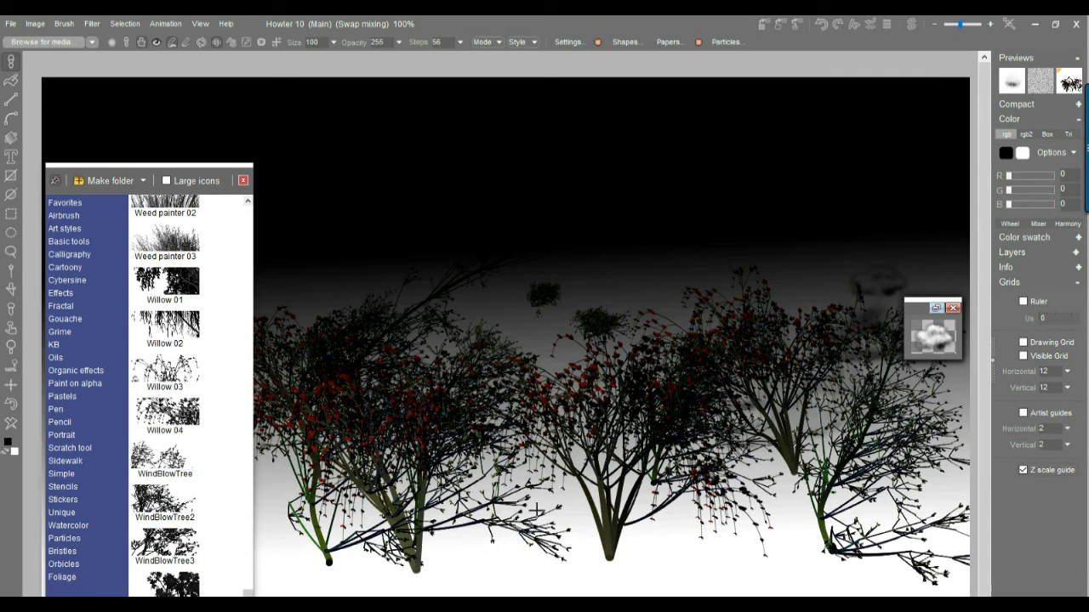
click(505, 587)
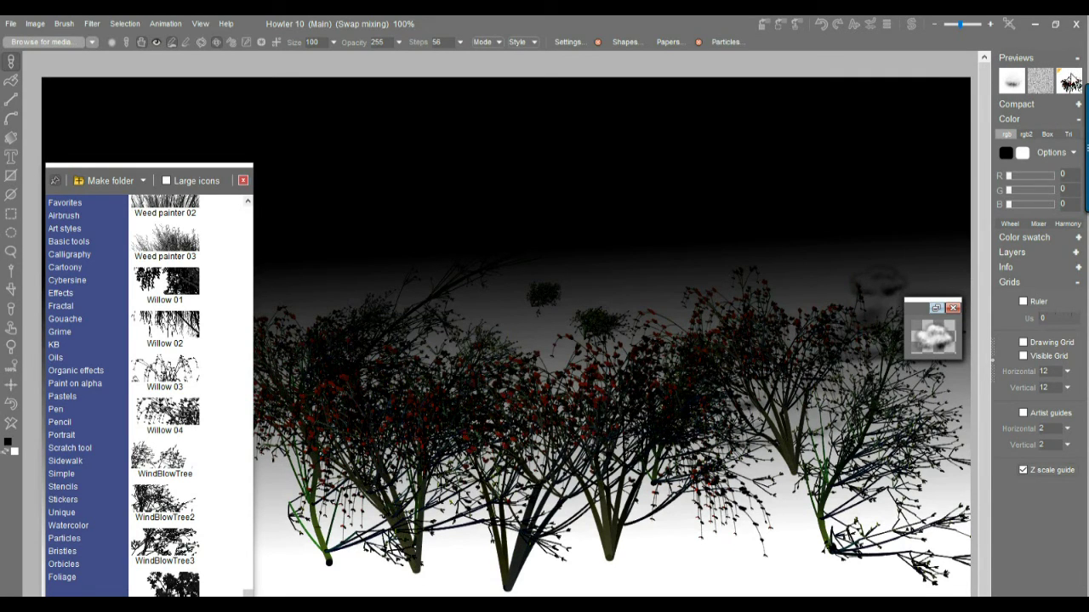
click(1074, 81)
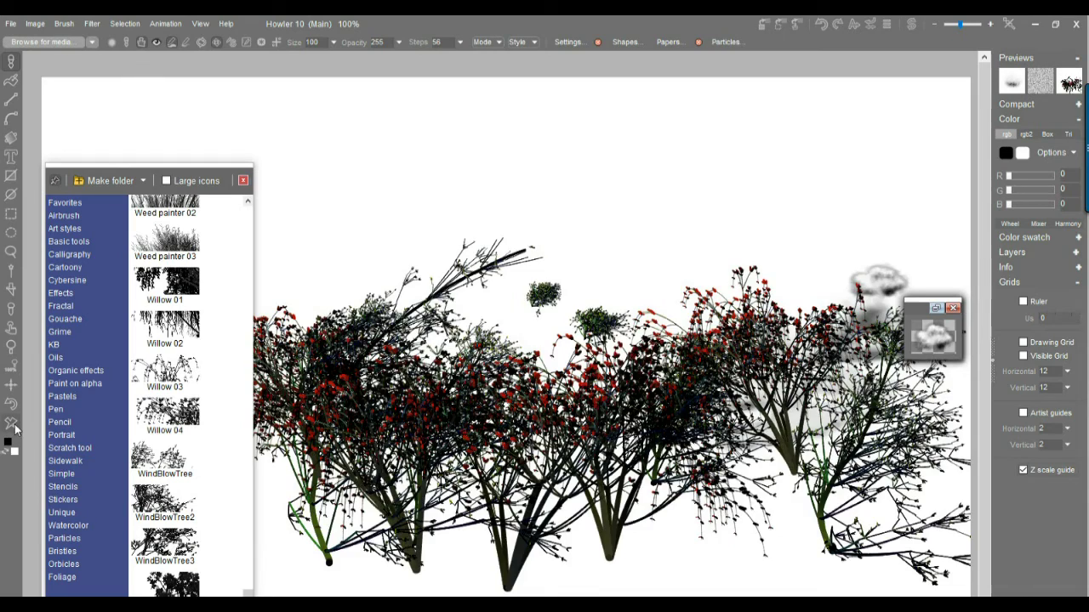
Step: Clear the canvas to white and plant three small red-leaved trees in the distance
click(11, 424)
click(589, 316)
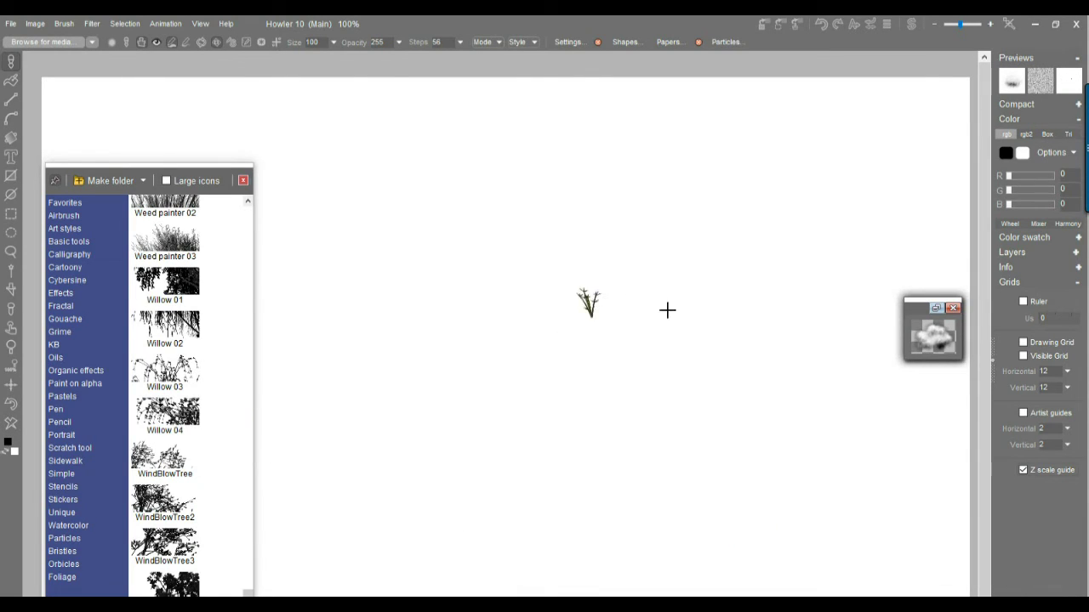
click(786, 299)
click(712, 327)
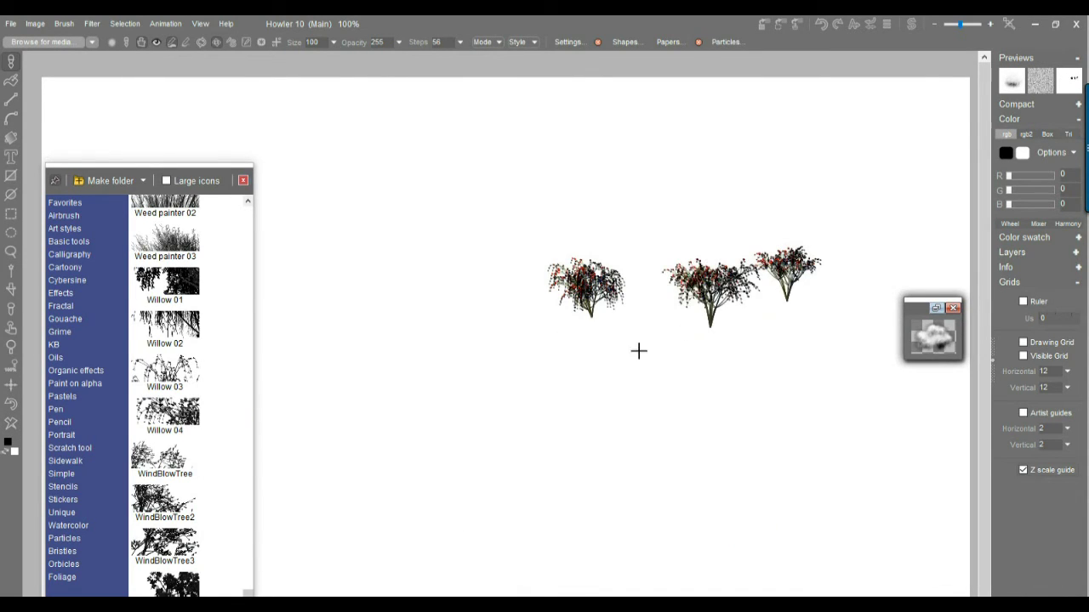
Step: Plant progressively larger red-leaved trees from the middle ground down to the foreground, spread across the canvas's width
click(603, 408)
click(708, 452)
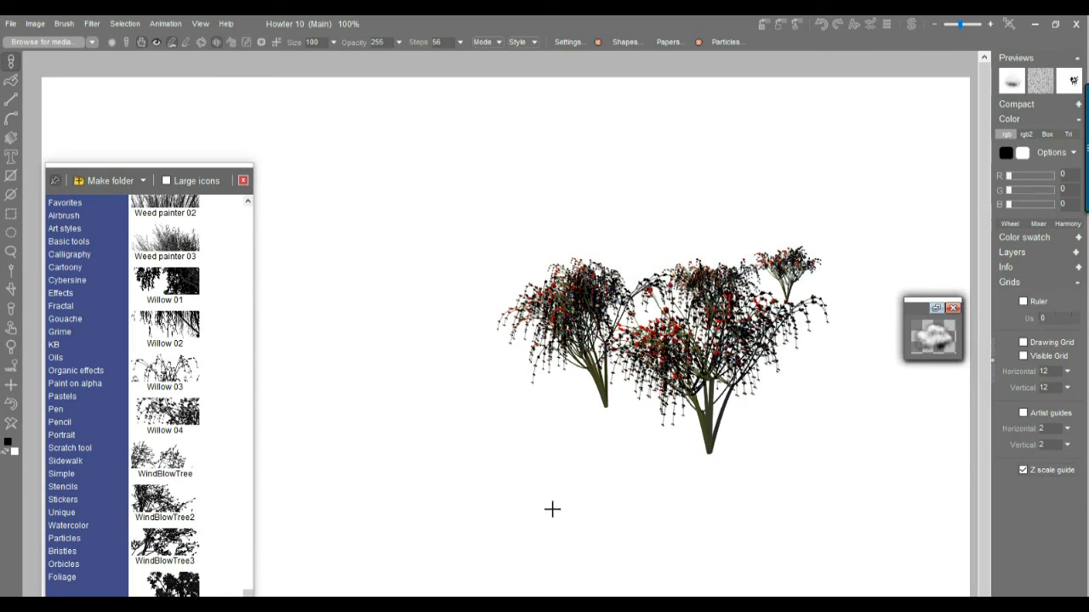
click(514, 433)
click(495, 474)
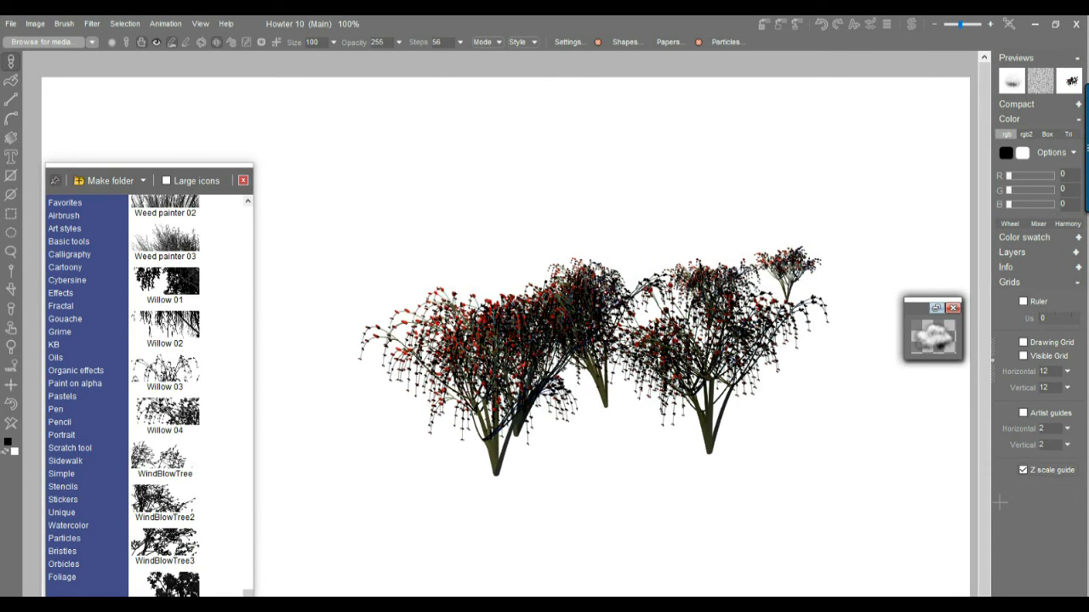
click(799, 532)
click(619, 537)
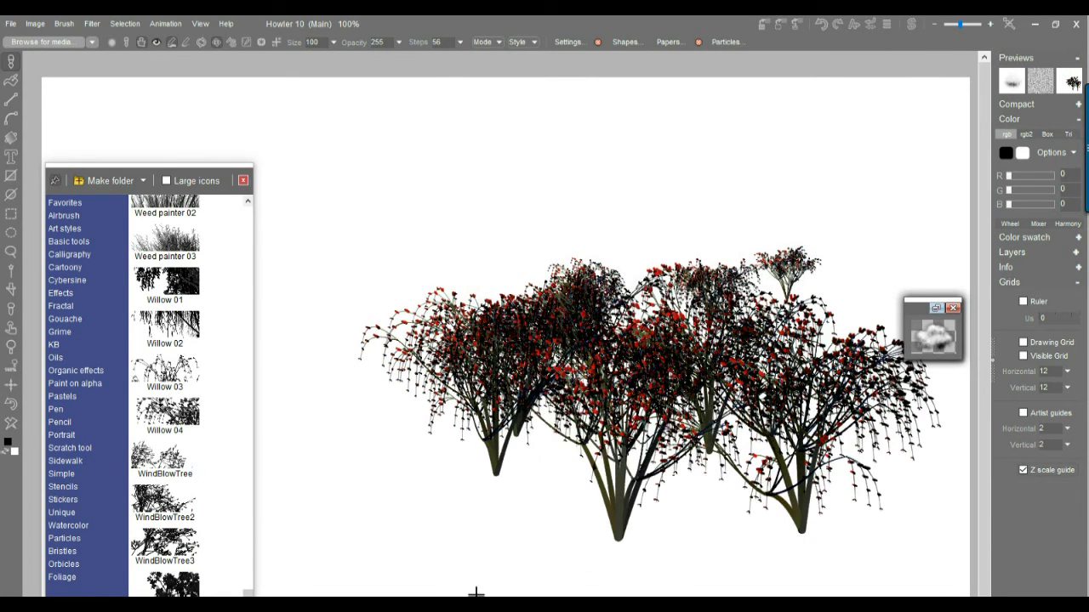
click(422, 559)
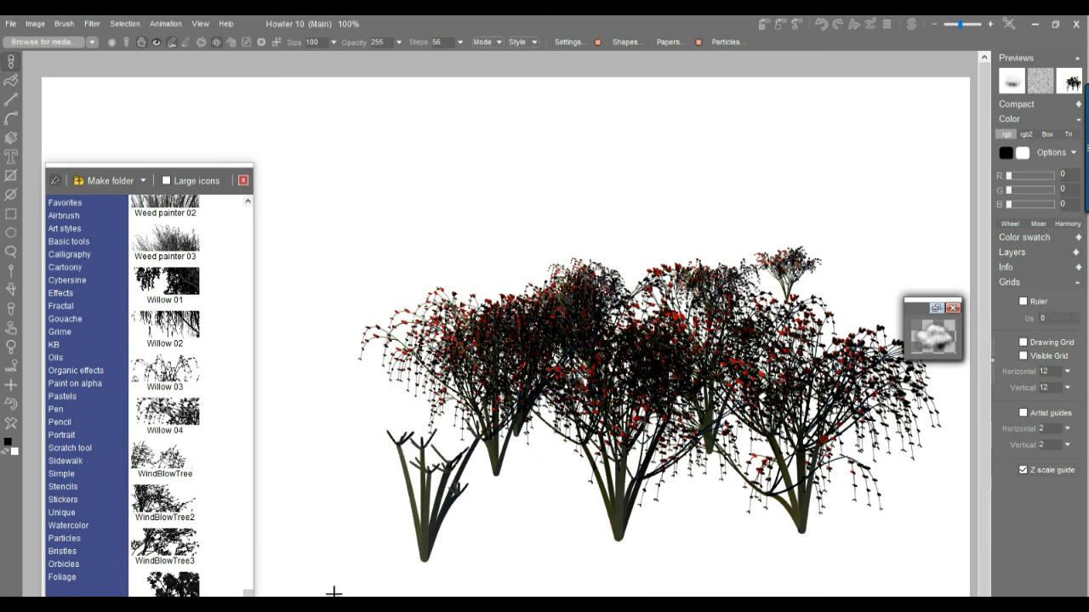
click(683, 562)
click(882, 551)
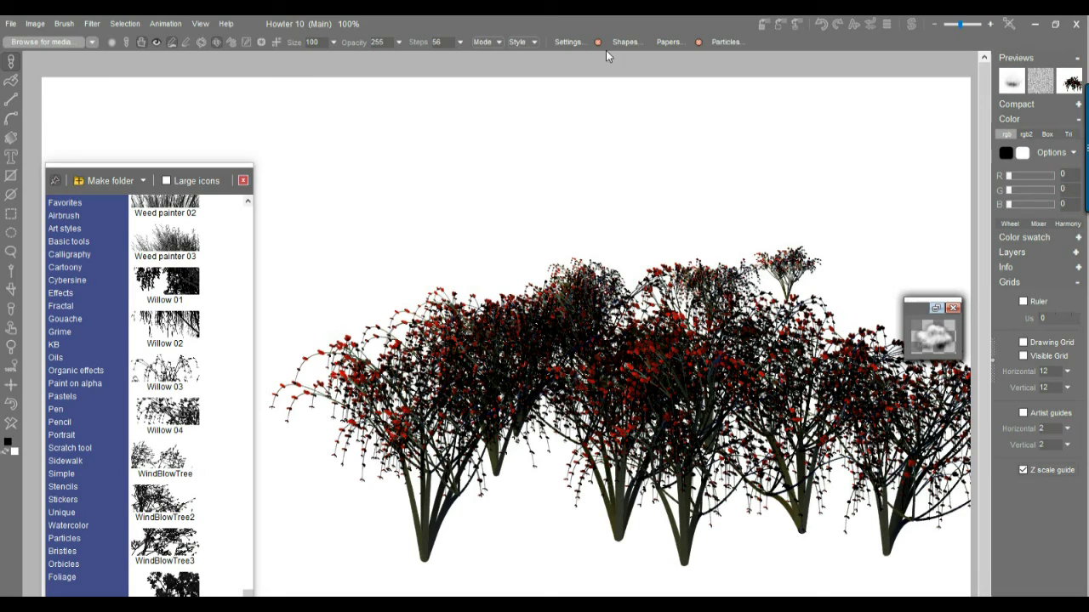
Step: Examine the Foliage, Bristles, Orbicles and Particles options in the Particle settings for their scaling controls
click(724, 42)
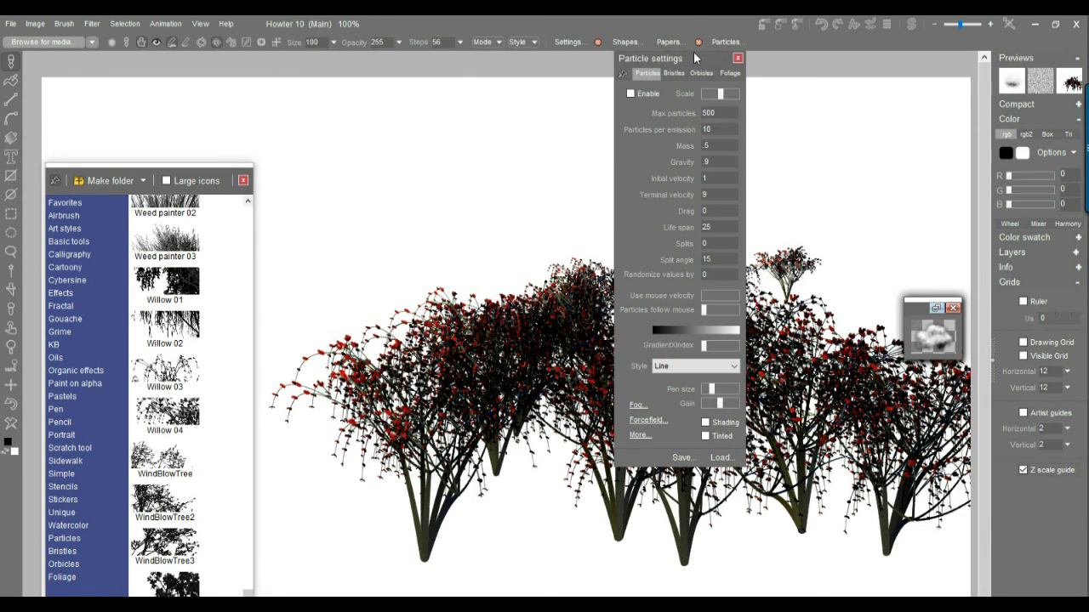
drag(693, 57, 478, 122)
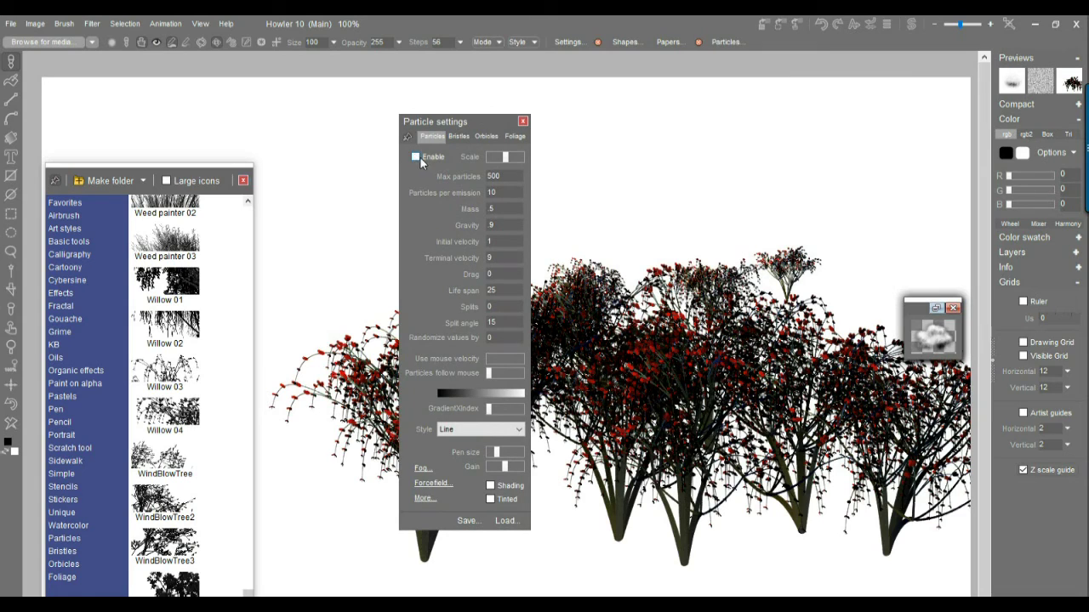
click(515, 137)
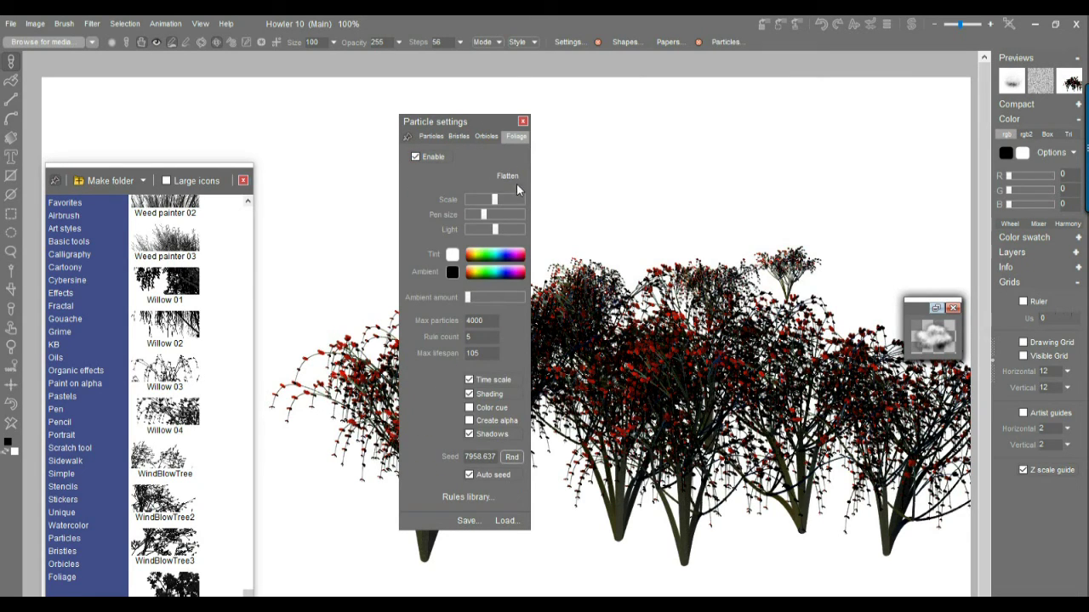
drag(473, 200, 509, 201)
click(458, 137)
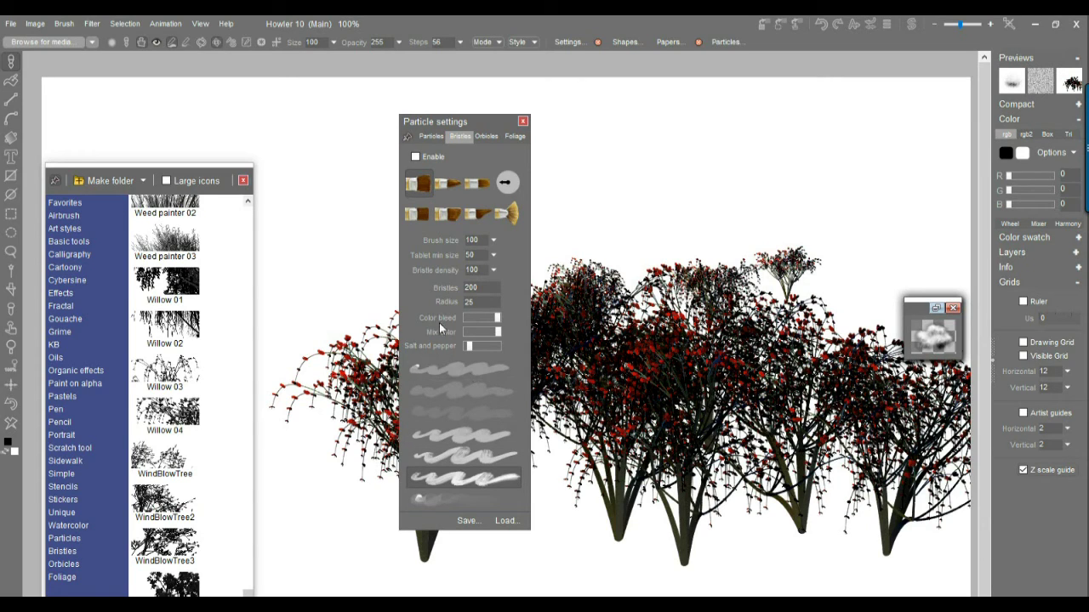
click(487, 137)
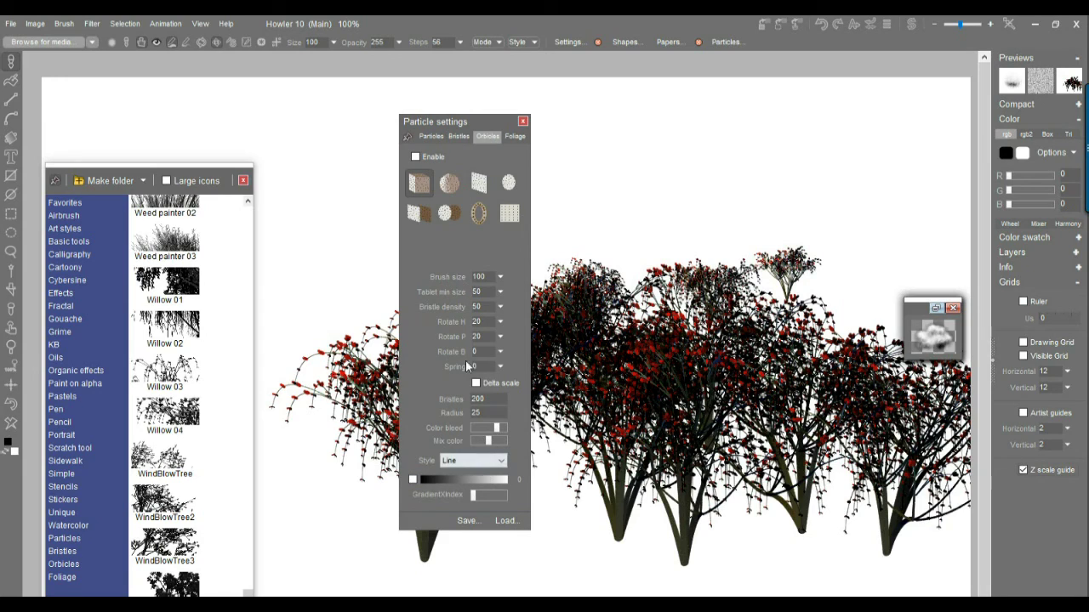
click(514, 136)
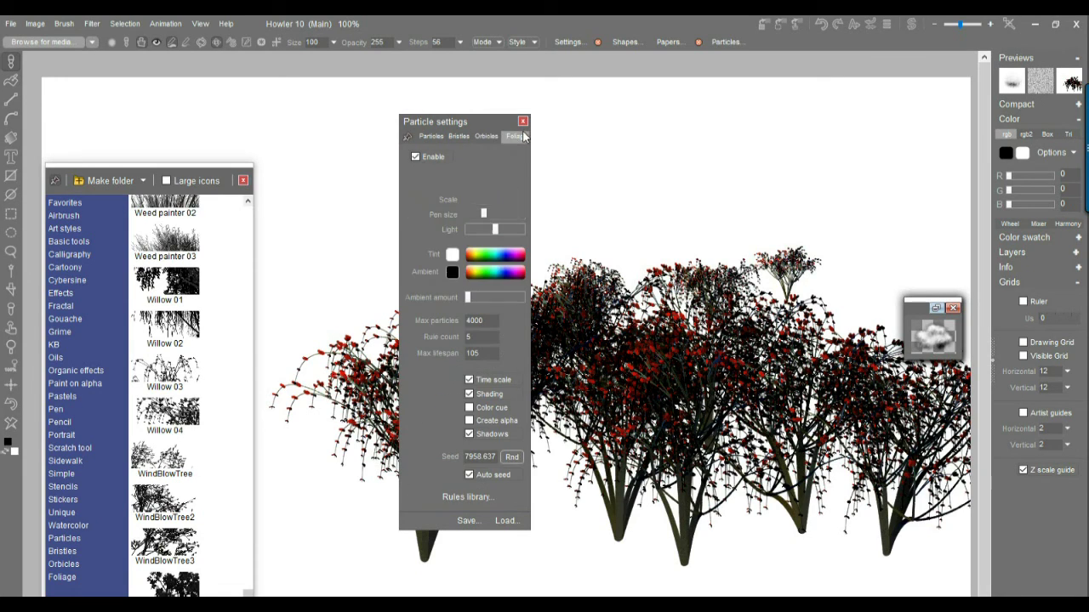
click(423, 136)
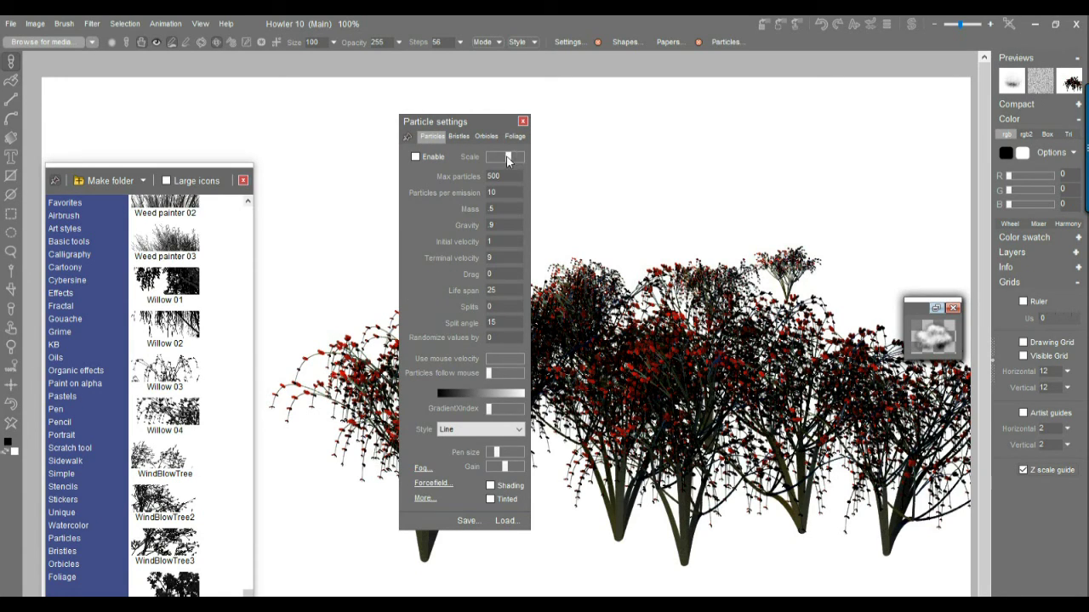
Step: Raise the particle Scale to near its maximum, enable Particles, and paint hair-like test strokes in the distance and foreground
drag(497, 162, 516, 158)
click(416, 158)
mouse_move(352, 287)
mouse_down()
mouse_move(328, 306)
mouse_move(357, 238)
mouse_move(331, 375)
mouse_up()
mouse_move(607, 466)
mouse_down()
mouse_move(729, 493)
mouse_move(612, 460)
mouse_move(849, 416)
mouse_up()
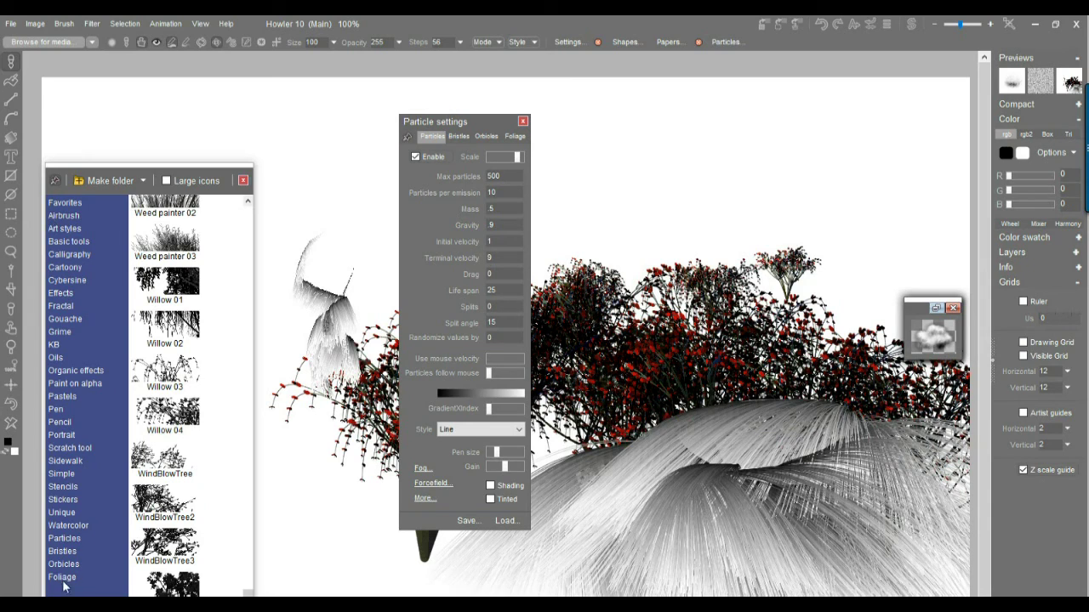
Step: Load the Trees2 brush from the Particles category and paint yellow-green branching growth from the foreground back to the distance
click(63, 539)
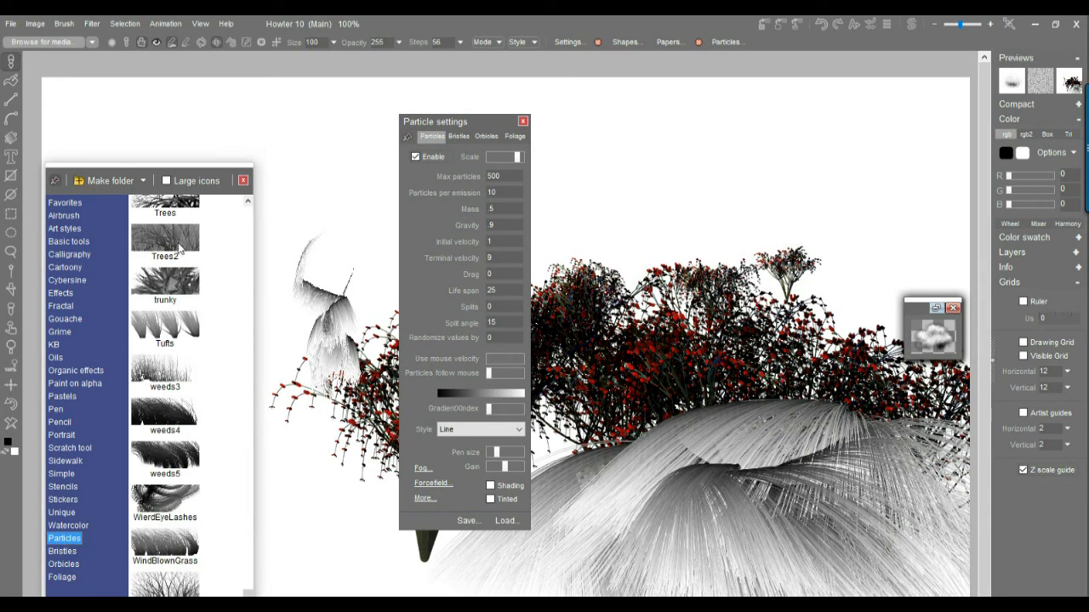
click(217, 255)
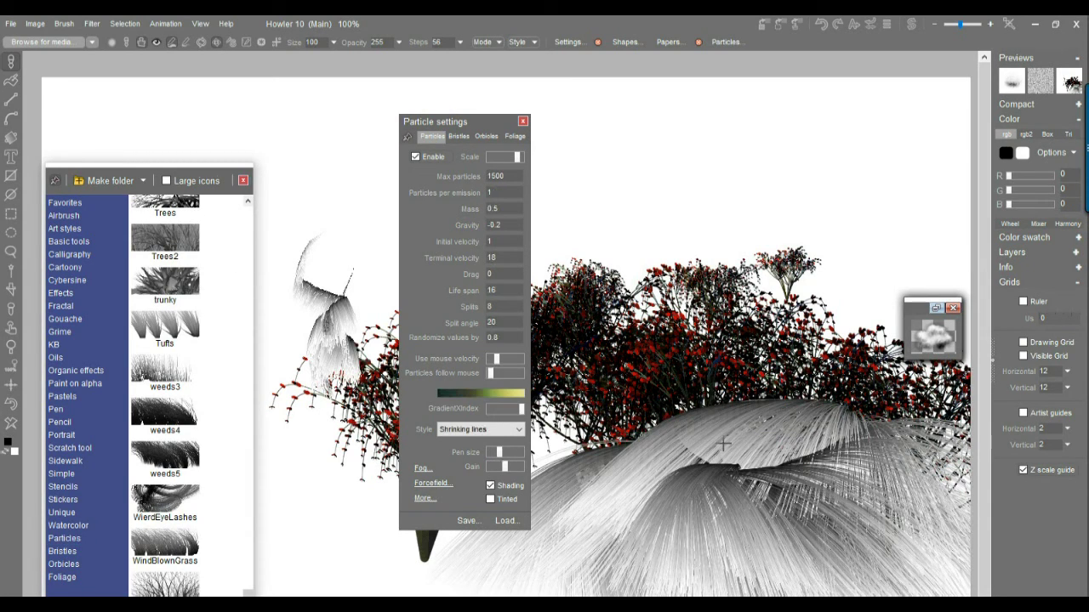
click(749, 466)
mouse_move(748, 468)
mouse_down()
mouse_move(595, 544)
mouse_move(264, 561)
mouse_up()
mouse_move(709, 573)
mouse_down()
mouse_move(903, 541)
mouse_move(628, 302)
mouse_move(693, 265)
mouse_move(580, 252)
mouse_up()
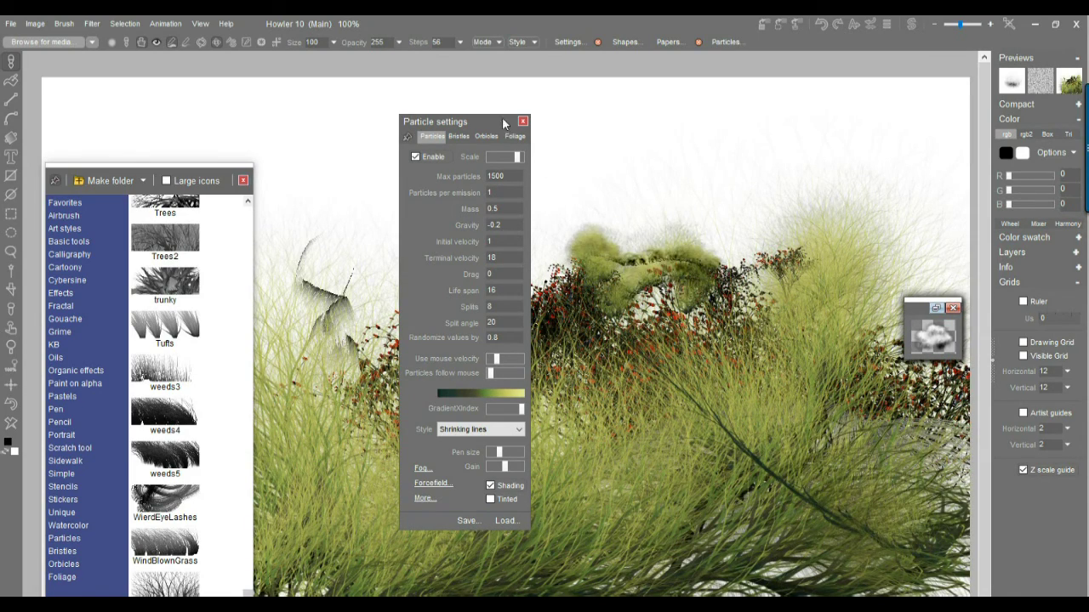
Step: Move the Particle settings aside, clear the canvas, and paint yellow-green growth that enlarges from the horizon to the foreground
drag(504, 125, 1004, 125)
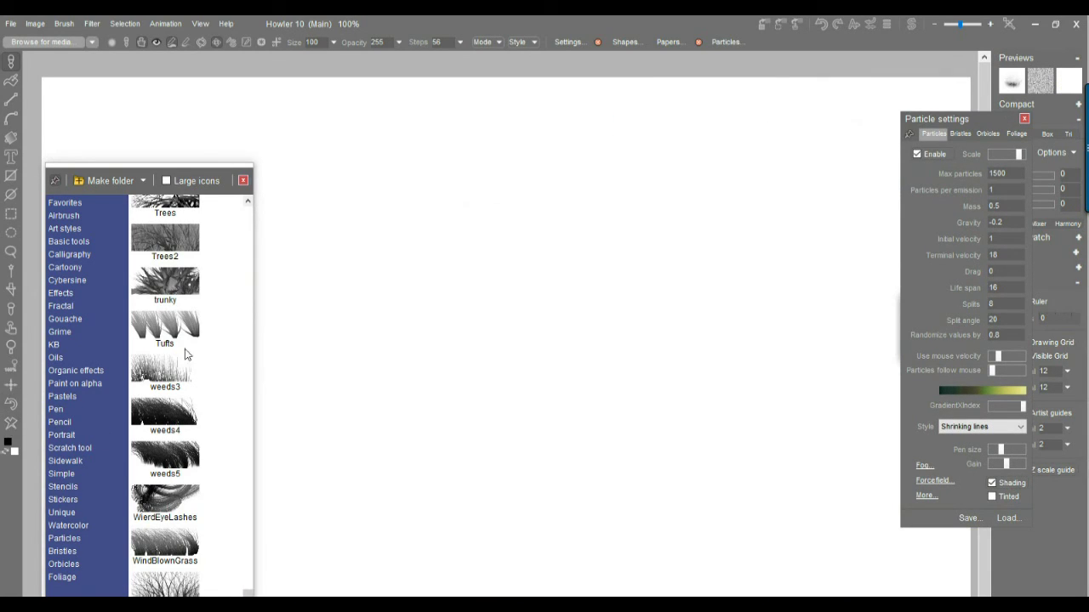
click(11, 423)
mouse_move(469, 289)
mouse_down()
mouse_move(345, 270)
mouse_move(289, 355)
mouse_move(455, 340)
mouse_move(672, 291)
mouse_move(540, 381)
mouse_move(312, 416)
mouse_move(688, 462)
mouse_move(401, 522)
mouse_move(349, 559)
mouse_move(893, 528)
mouse_move(364, 584)
mouse_up()
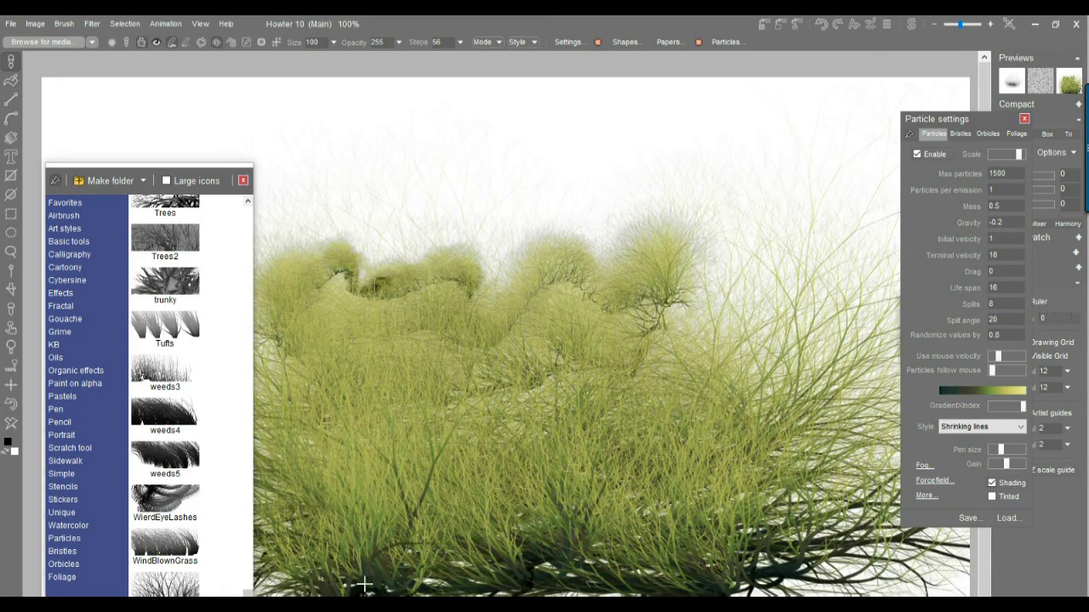
Step: Reposition the Particle settings clear of the Z scale guide option and paint more branching growth from mid-canvas into the foreground
drag(963, 118, 783, 118)
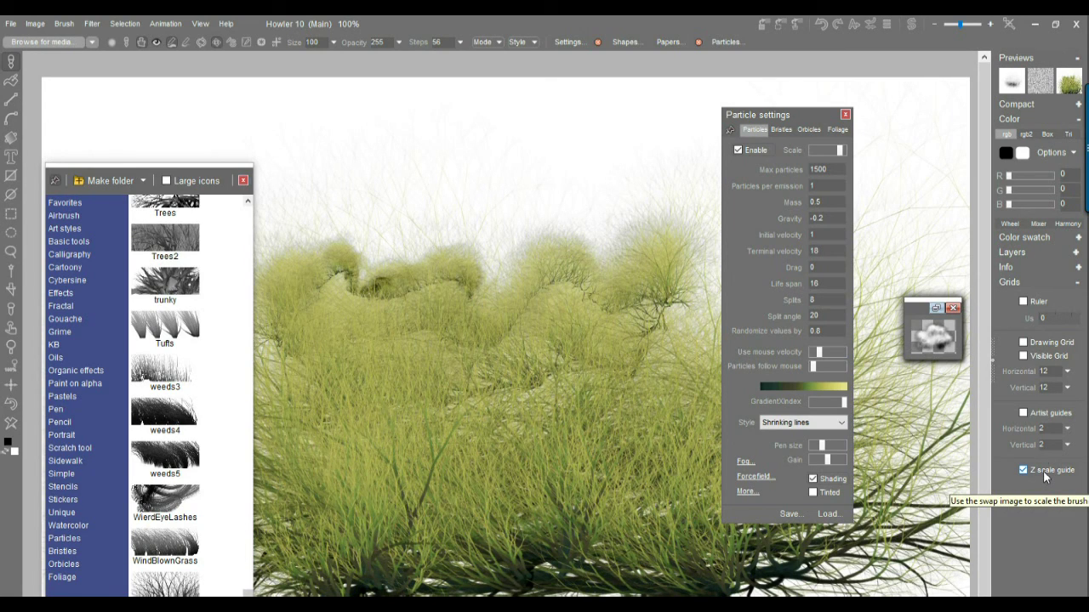
drag(795, 117, 884, 151)
drag(719, 360, 585, 568)
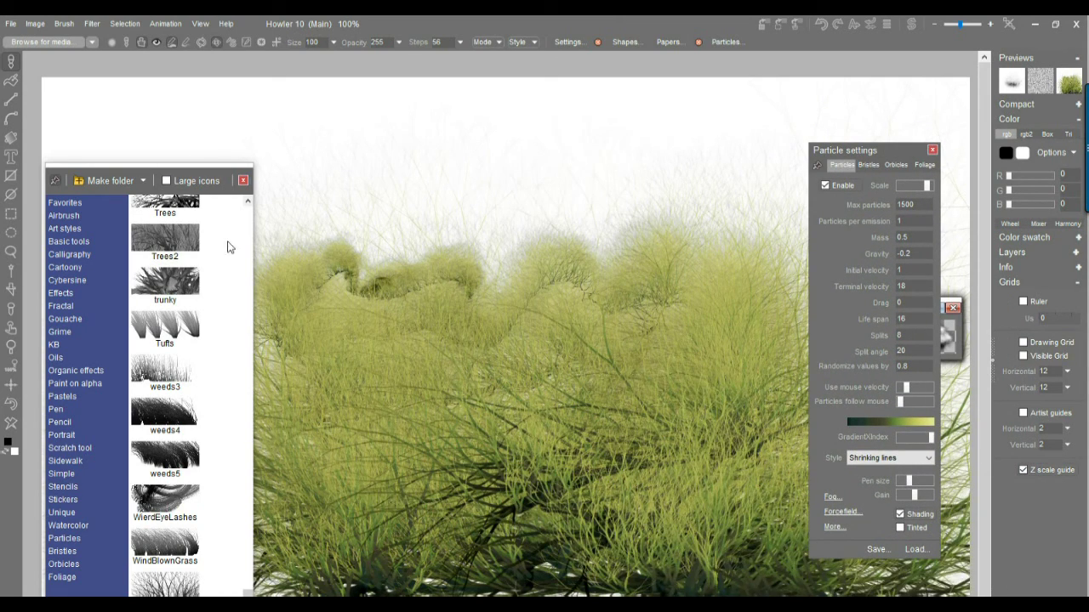